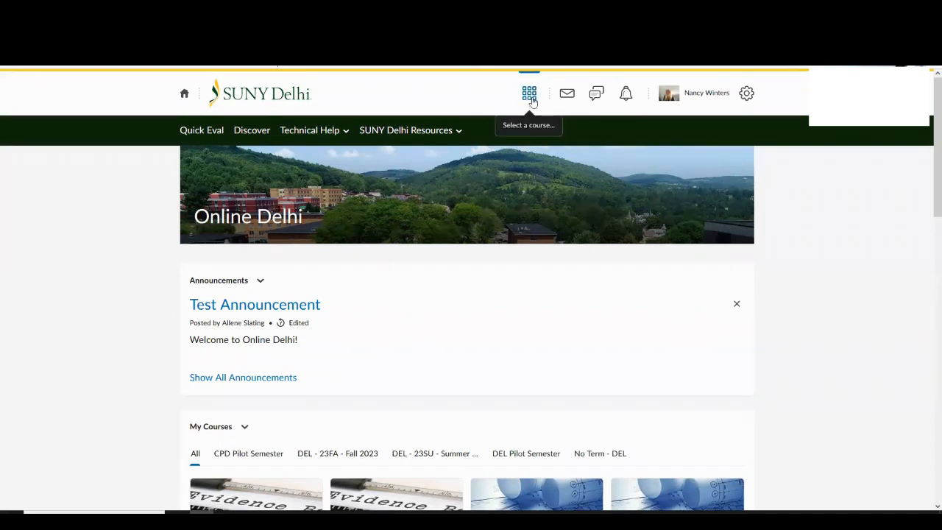
# - Open the NURS 302 DESIGN course and look over its list of assignments
pyautogui.click(529, 95)
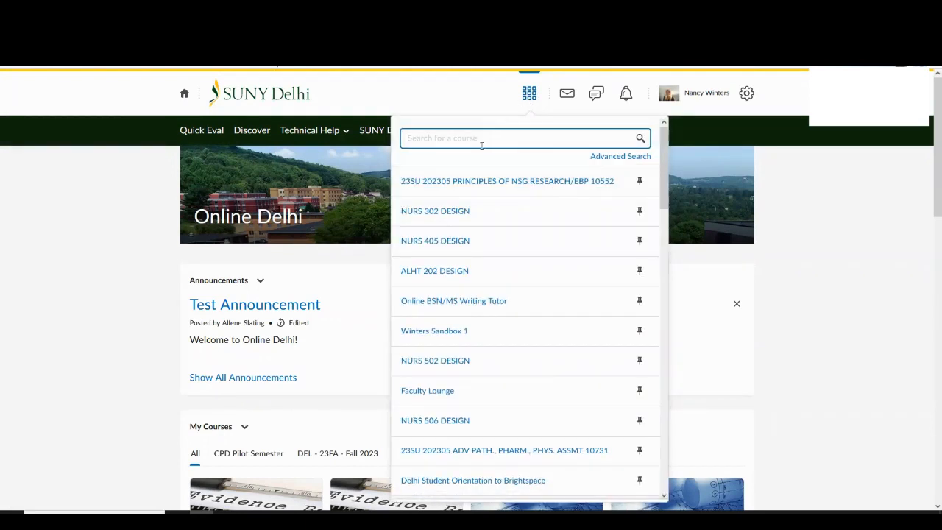
pyautogui.click(436, 303)
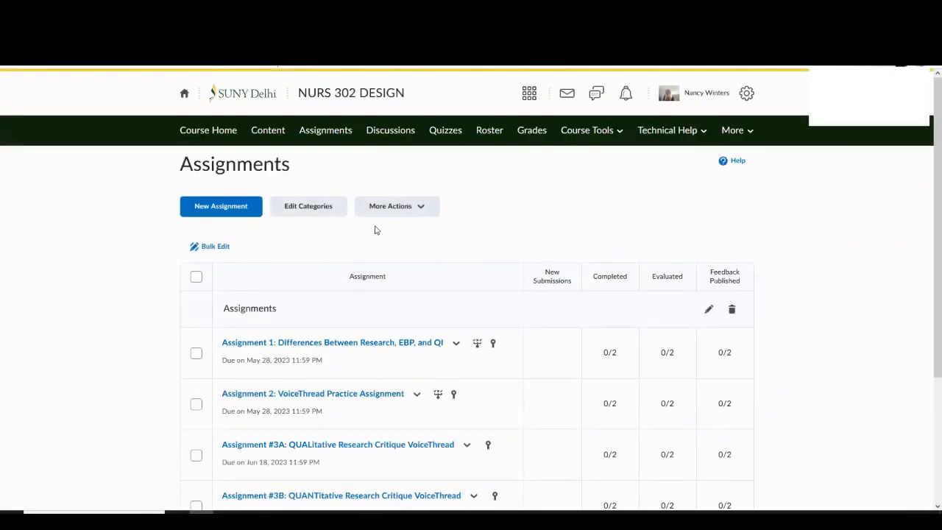
pyautogui.scroll(-3, 374, 231)
pyautogui.scroll(3, 378, 233)
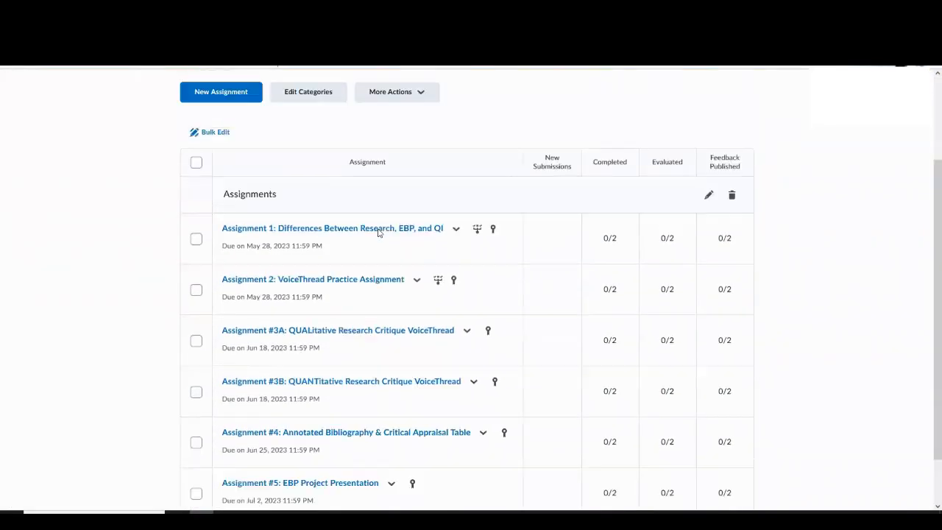
# - Open the course's discussions and look through the Class Community and Week 2 forums
pyautogui.click(393, 132)
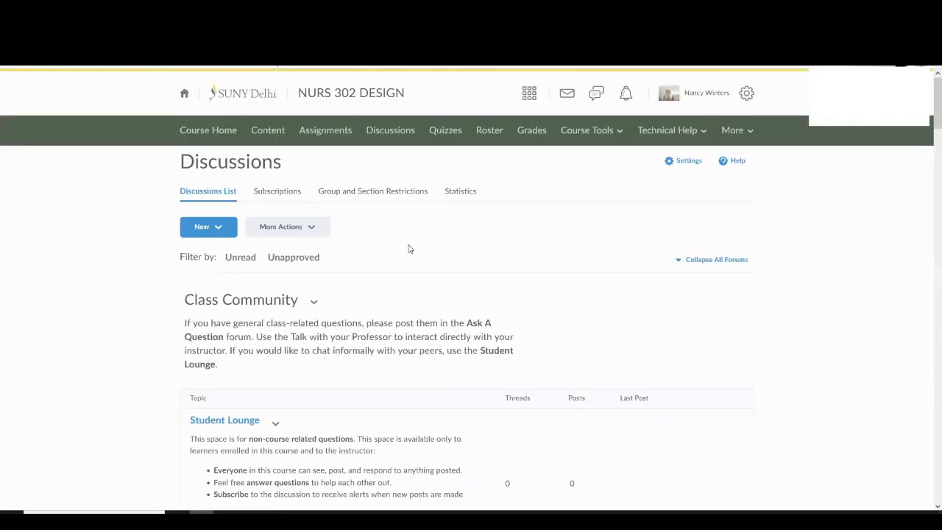
pyautogui.scroll(-1, 410, 248)
pyautogui.scroll(-8, 410, 249)
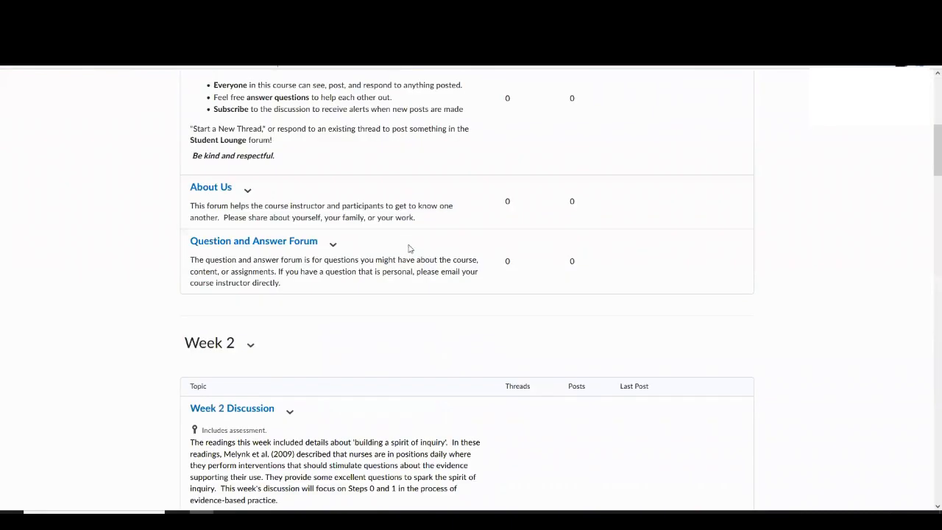
pyautogui.scroll(9, 410, 249)
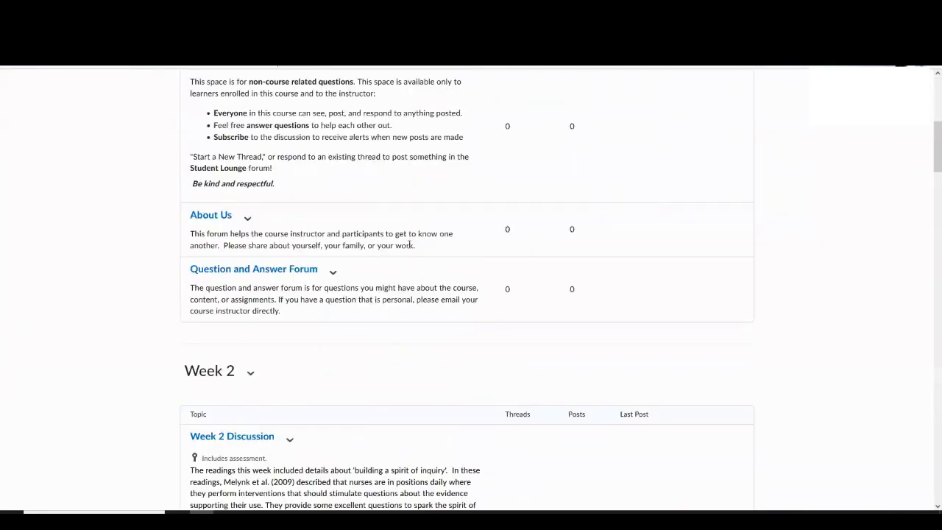
pyautogui.scroll(2, 406, 249)
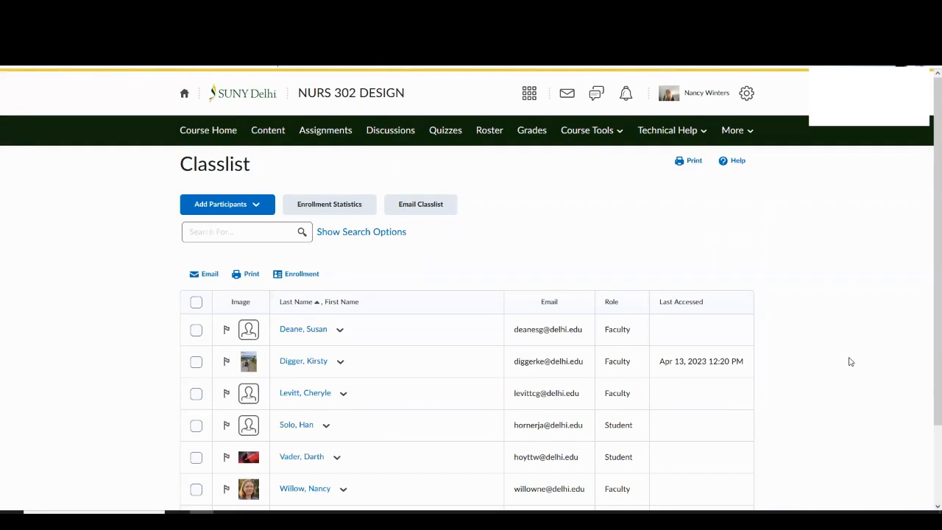
# - Look through the participants in the course roster and open the gradebook
pyautogui.scroll(-2, 853, 363)
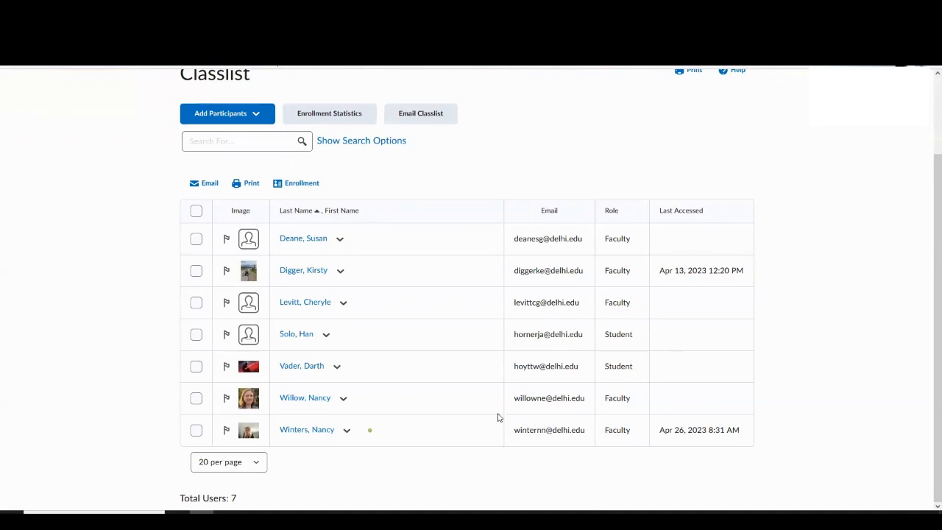
pyautogui.scroll(2, 501, 415)
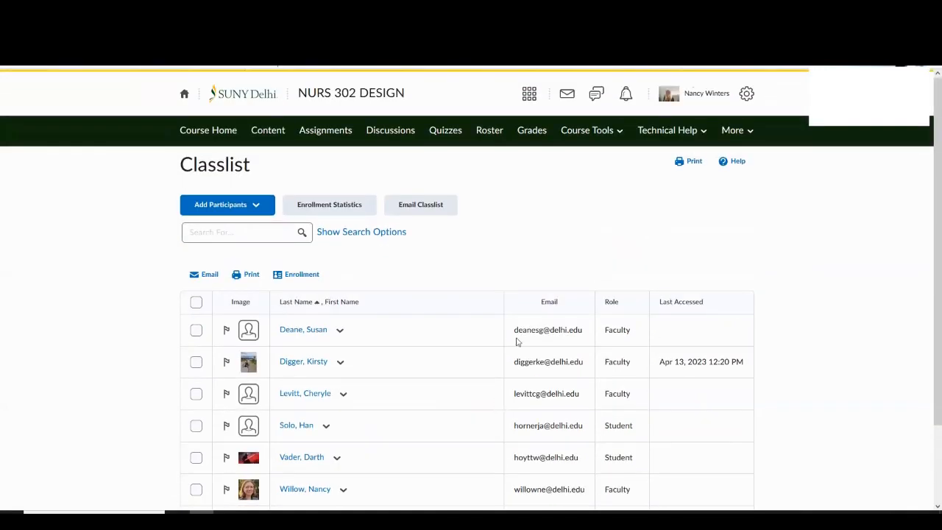
pyautogui.click(532, 133)
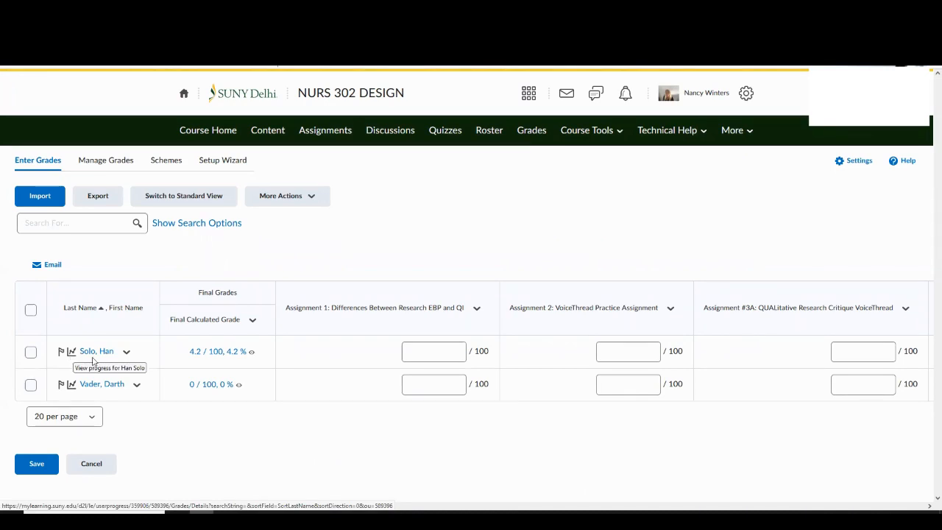
# - Switch to viewing the course as DEL - IN/IP Student (Non-Cascading) and open the course home page
pyautogui.click(684, 94)
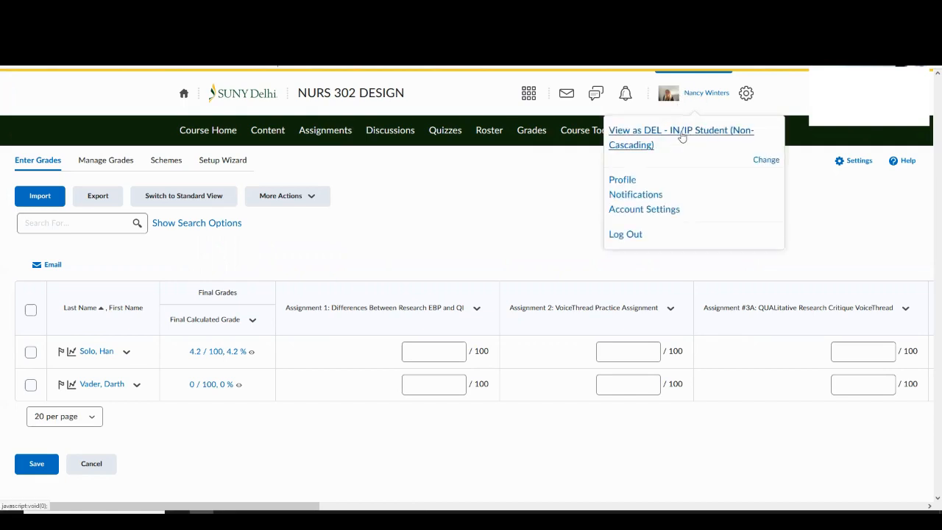
pyautogui.click(682, 137)
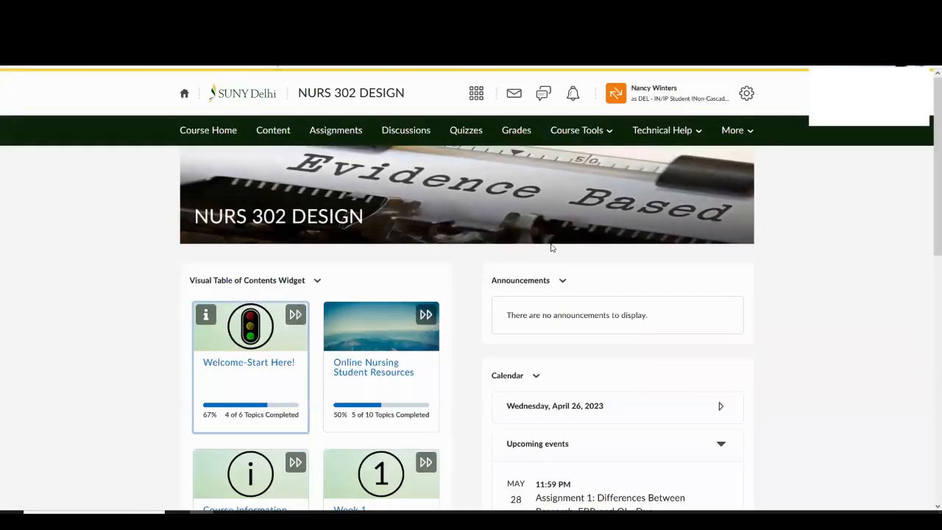
pyautogui.scroll(-1, 477, 262)
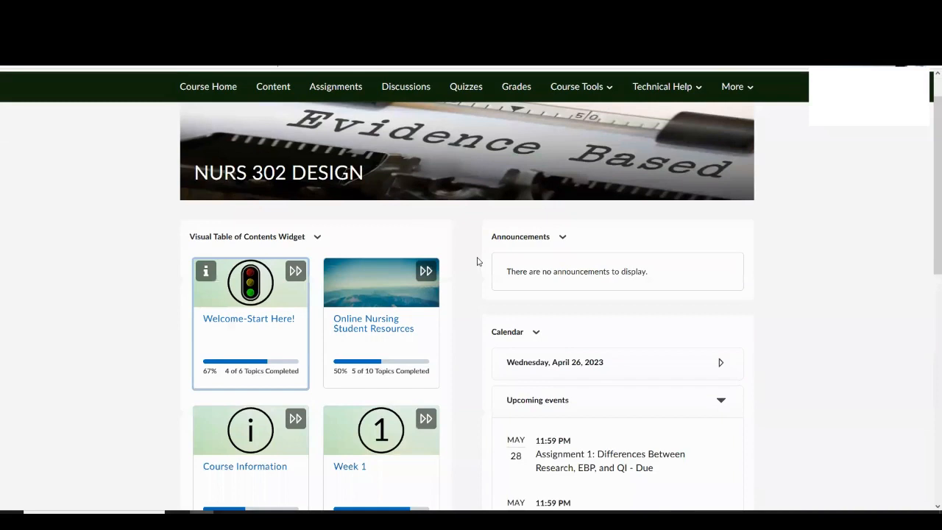
pyautogui.scroll(1, 477, 260)
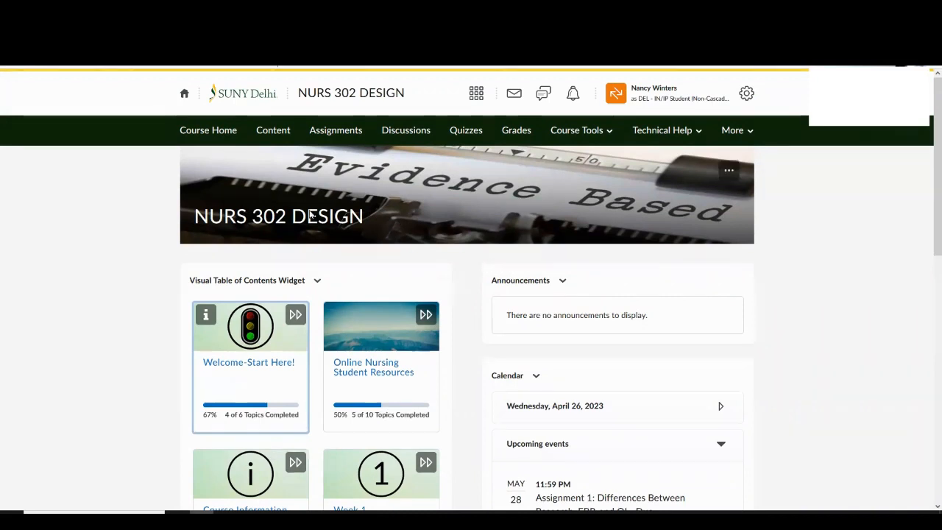
pyautogui.click(213, 132)
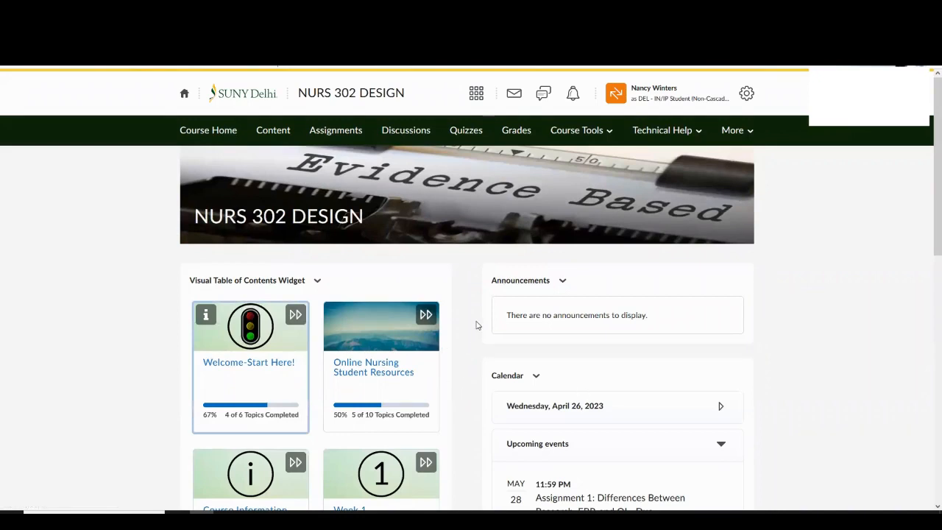
# - Examine the student's course home page, including the visual table of contents modules from Welcome-Start Here! to Week 7 and the upcoming events
pyautogui.scroll(-1, 478, 326)
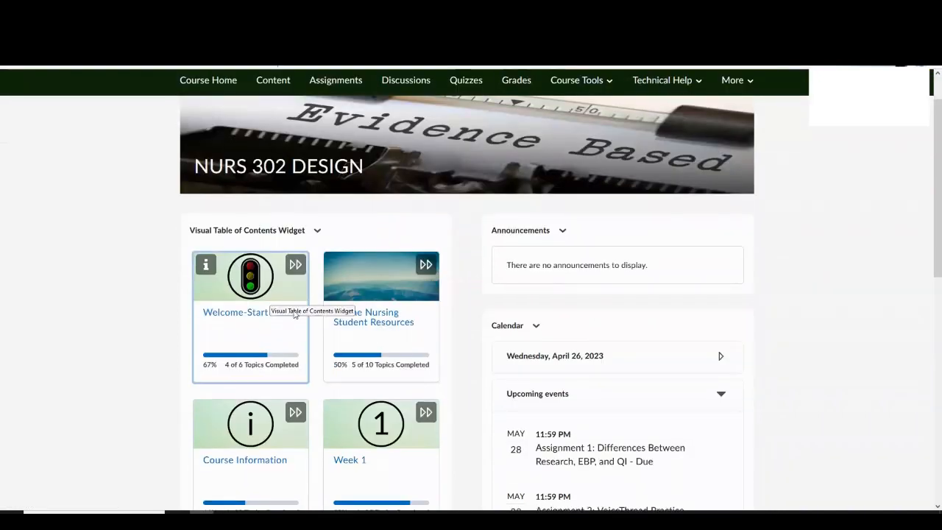
pyautogui.scroll(-1, 433, 326)
pyautogui.scroll(-1, 370, 302)
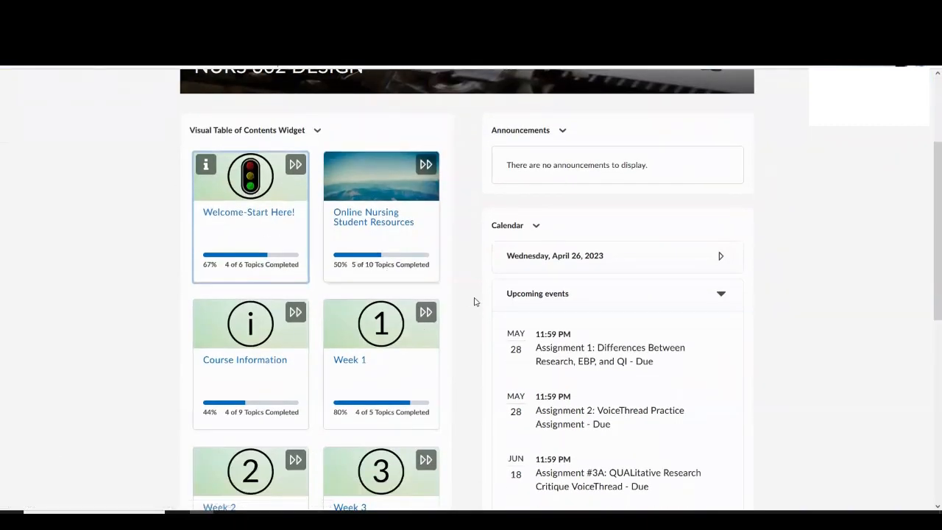
pyautogui.scroll(-1, 474, 302)
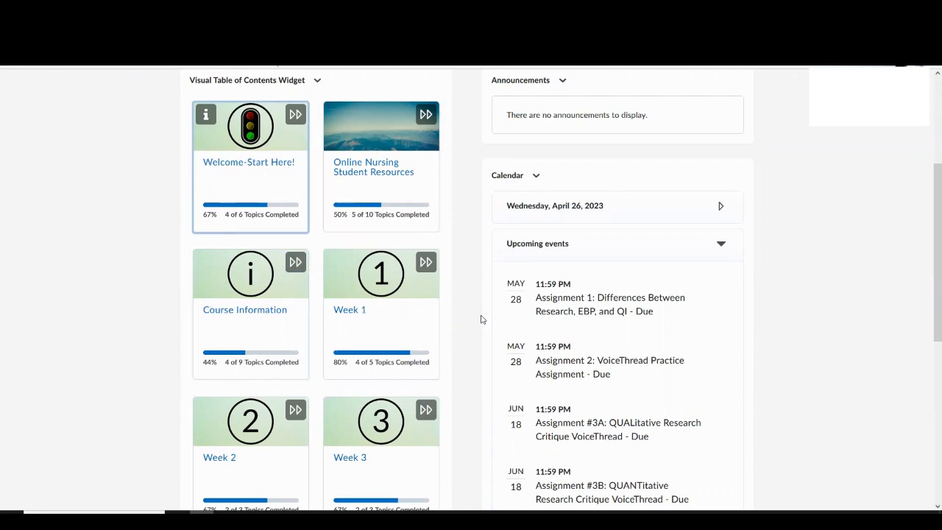
pyautogui.scroll(-2, 481, 318)
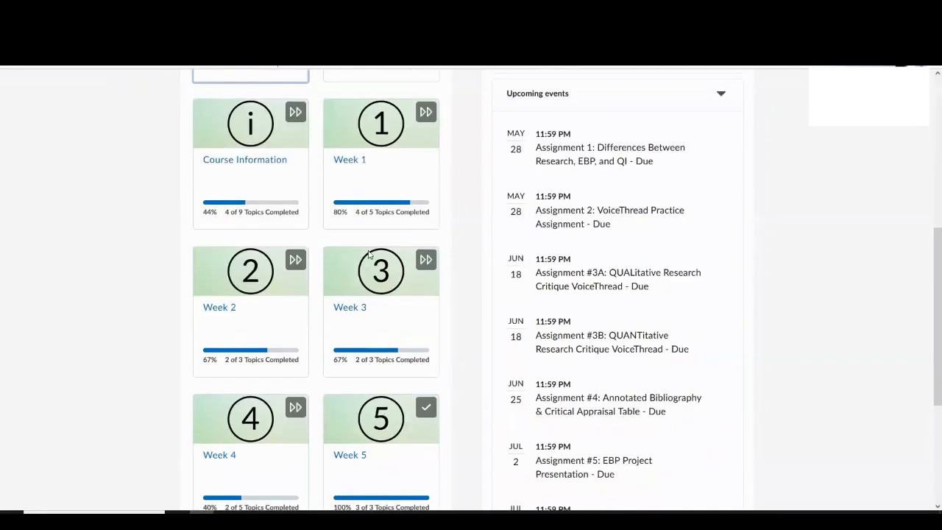
pyautogui.scroll(-1, 370, 254)
pyautogui.scroll(-1, 450, 289)
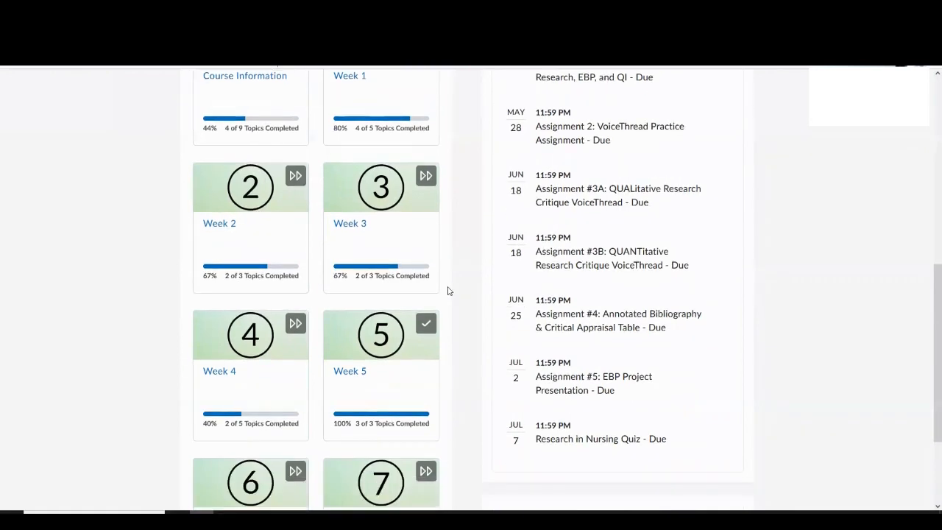
pyautogui.scroll(-2, 449, 290)
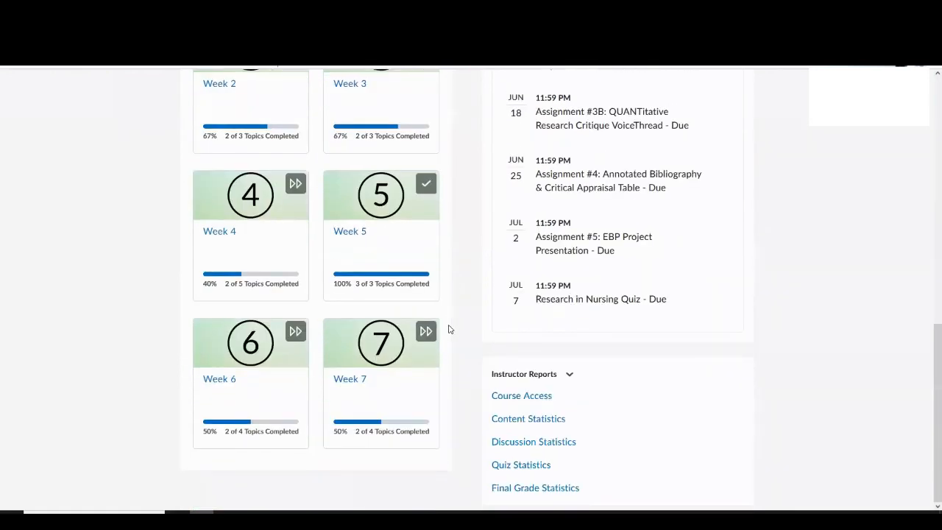
pyautogui.scroll(7, 471, 184)
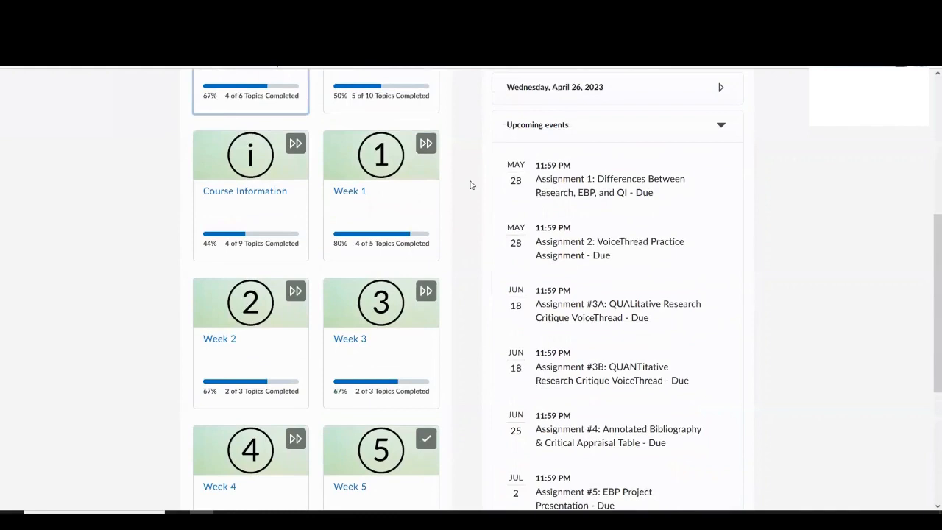
pyautogui.scroll(1, 471, 184)
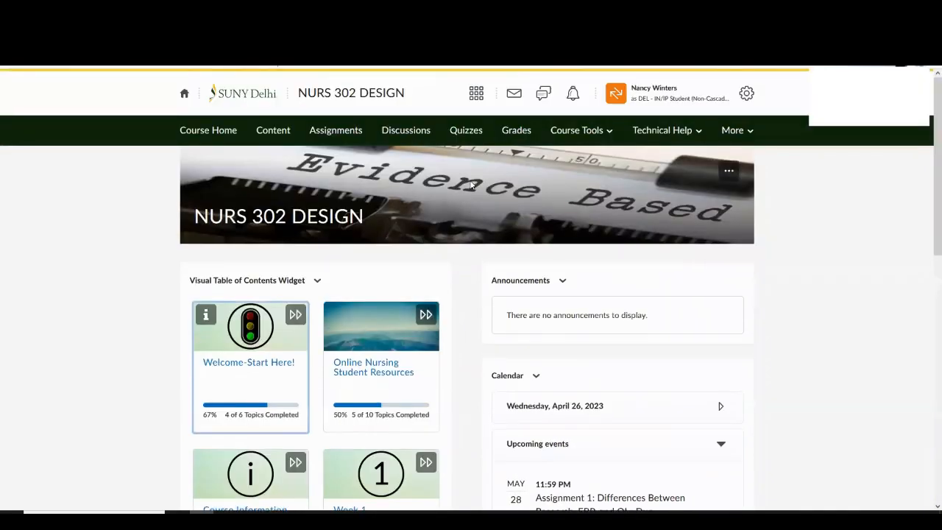
# - Exit the student view and review the instructor's course home page, including the Course Management Procedures module
pyautogui.click(682, 104)
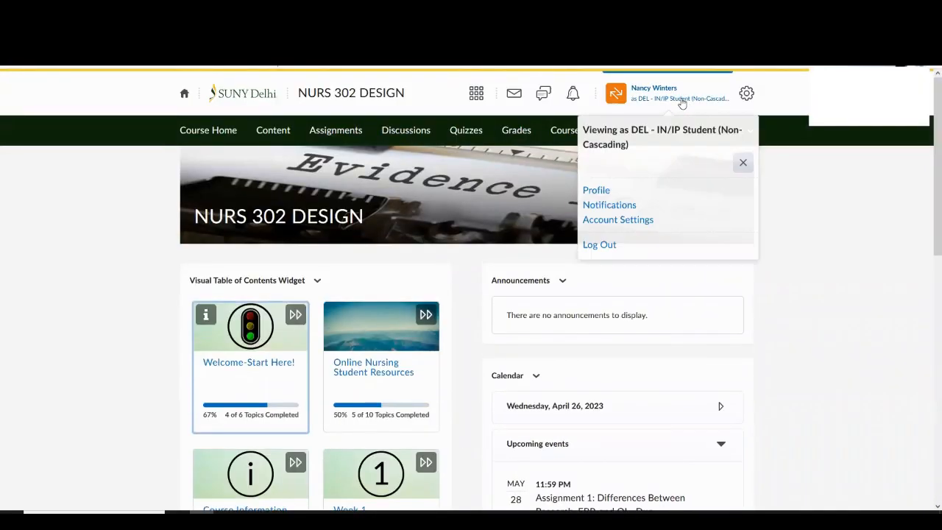
pyautogui.click(743, 164)
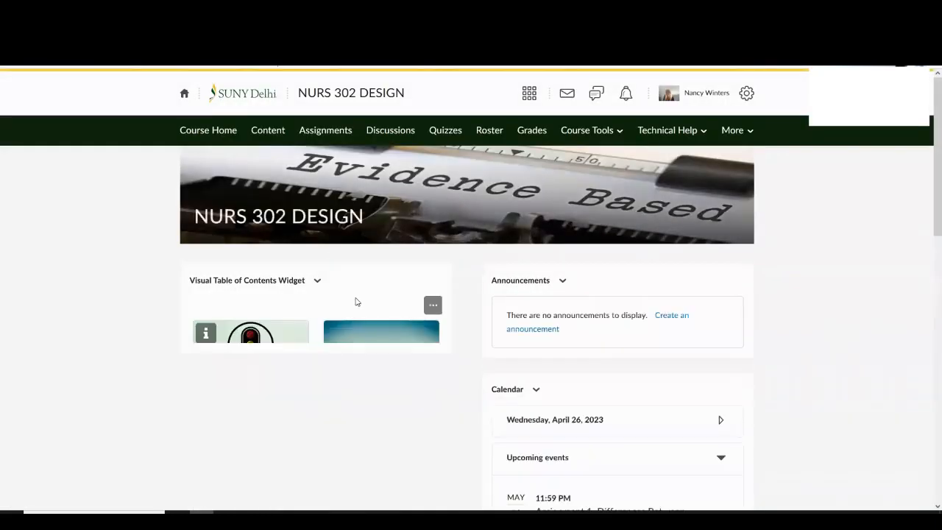
pyautogui.scroll(-5, 455, 322)
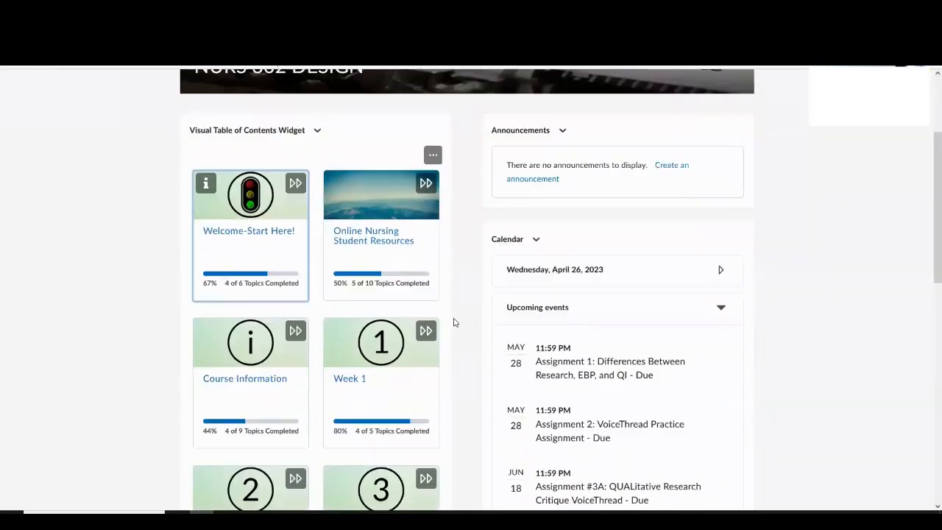
pyautogui.scroll(-5, 451, 322)
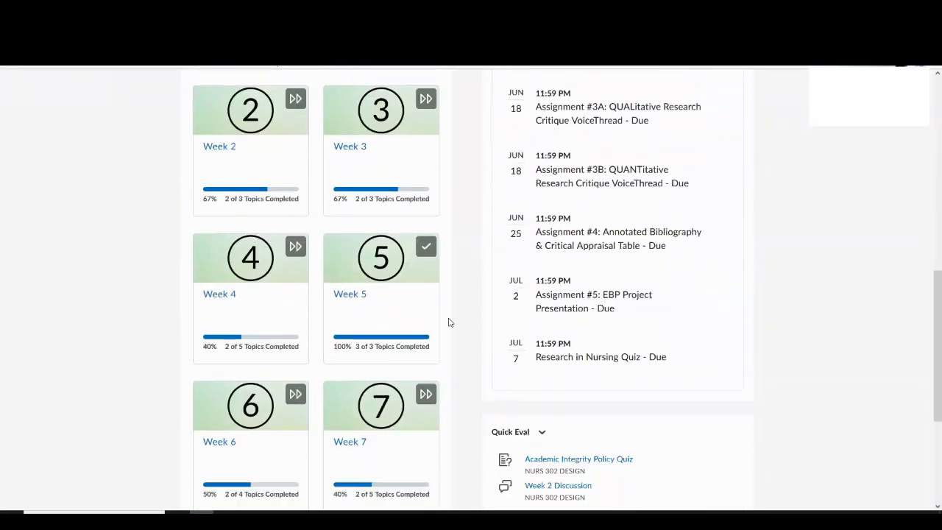
pyautogui.scroll(-2, 449, 323)
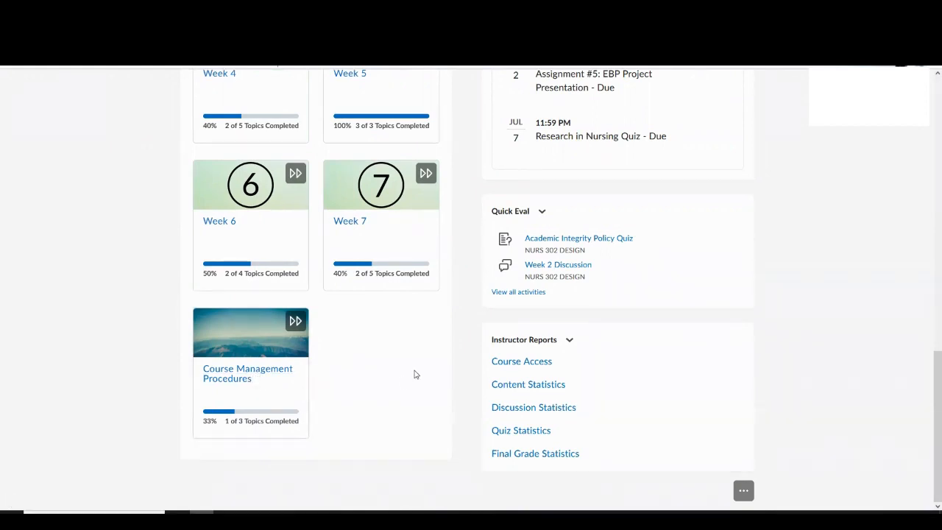
pyautogui.scroll(5, 431, 379)
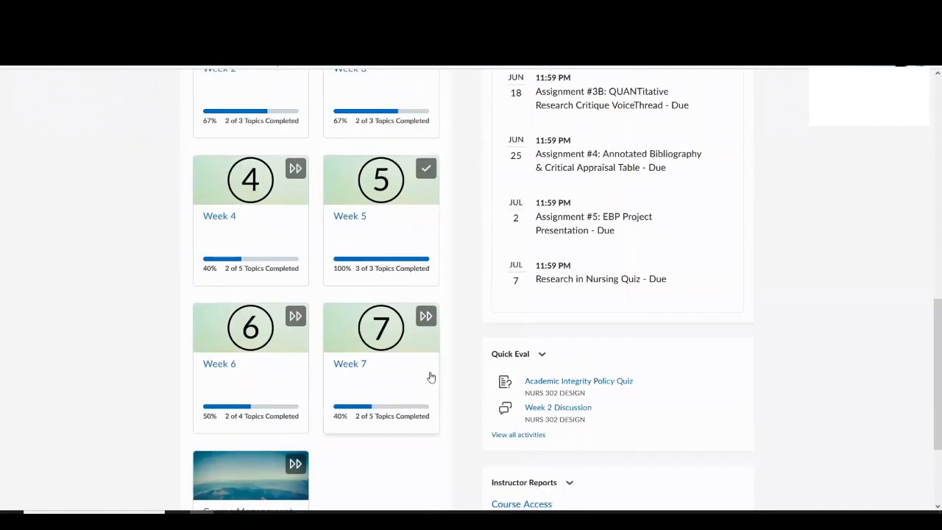
pyautogui.scroll(4, 431, 376)
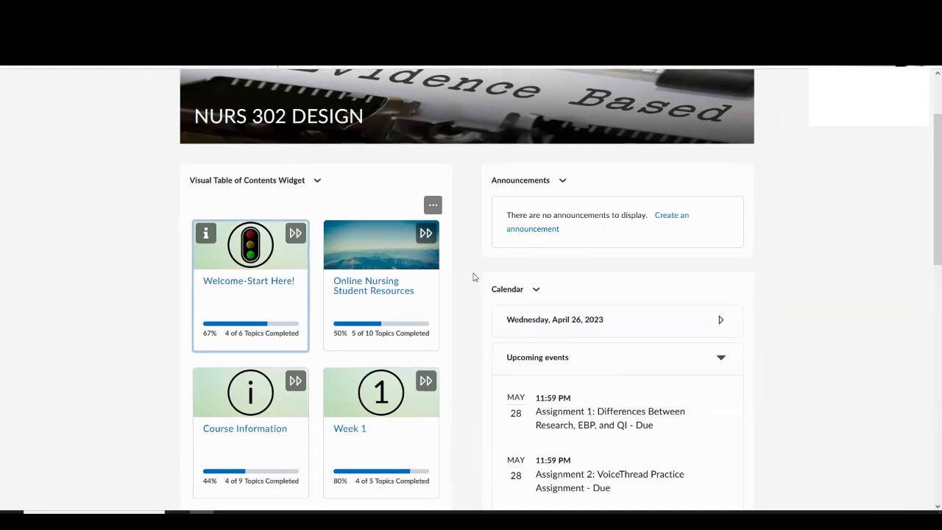
# - Examine the announcements and the calendar's upcoming assignment due dates on the course home page
pyautogui.scroll(-1, 473, 278)
pyautogui.scroll(-1, 472, 277)
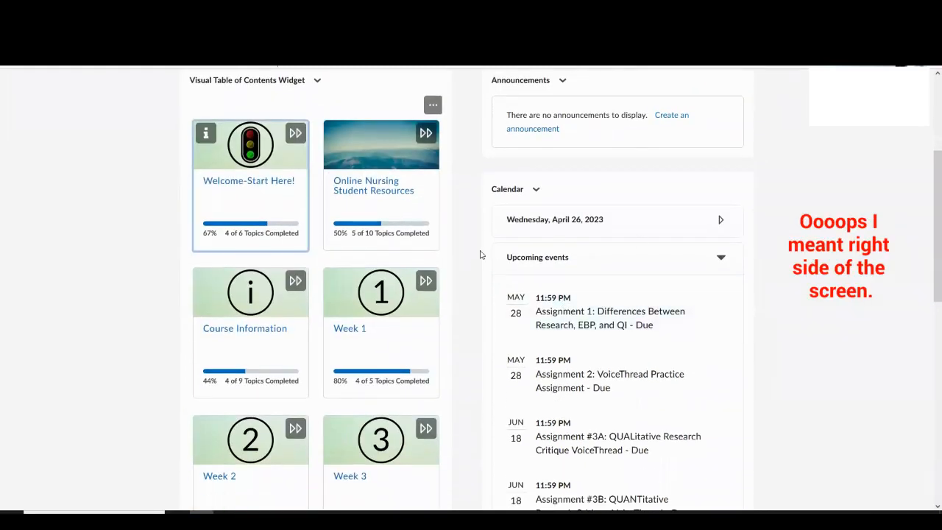
pyautogui.scroll(1, 480, 253)
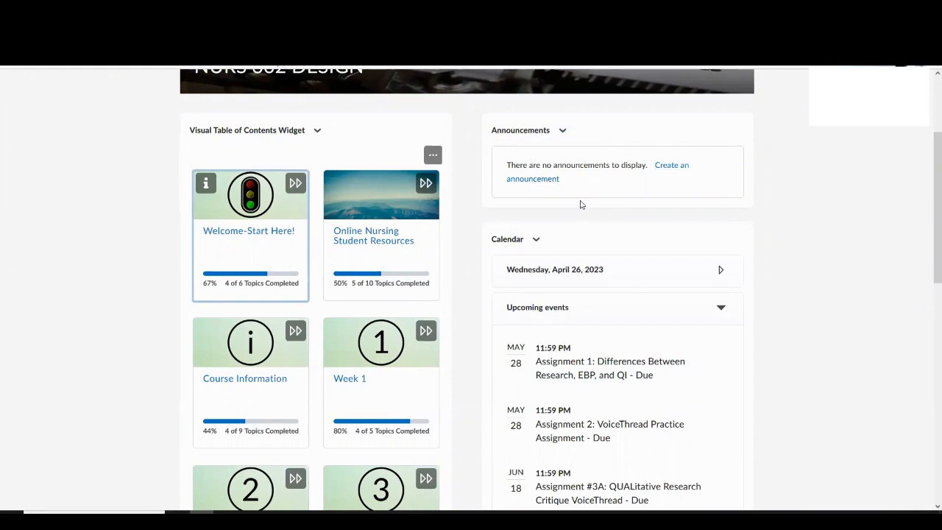
pyautogui.scroll(1, 581, 204)
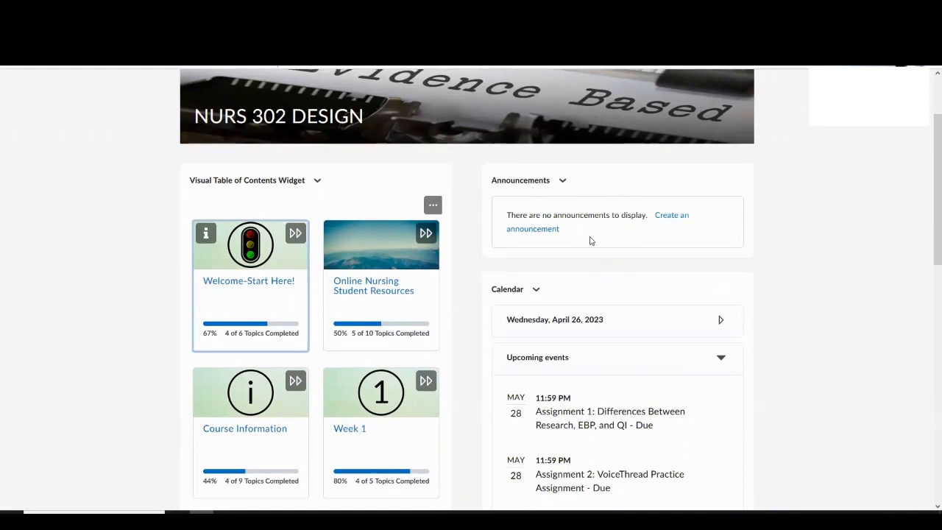
pyautogui.scroll(-4, 589, 239)
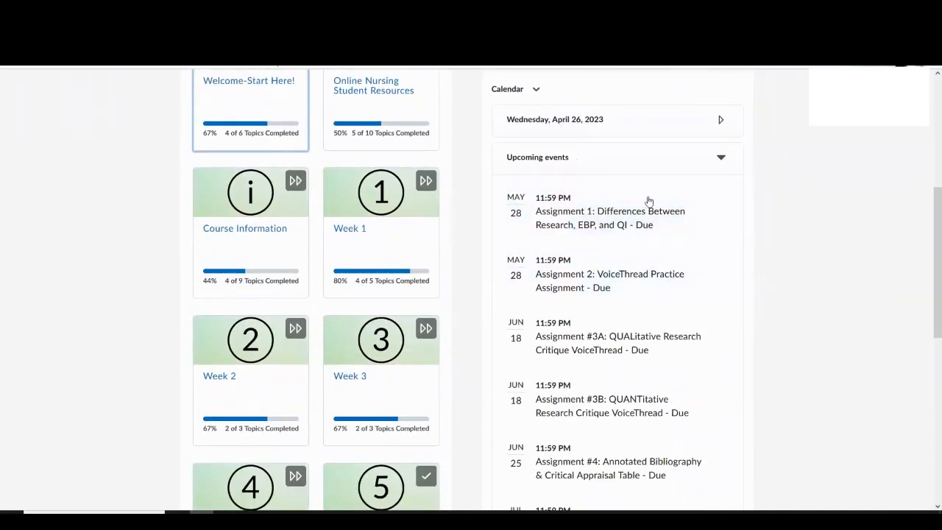
pyautogui.scroll(-1, 663, 228)
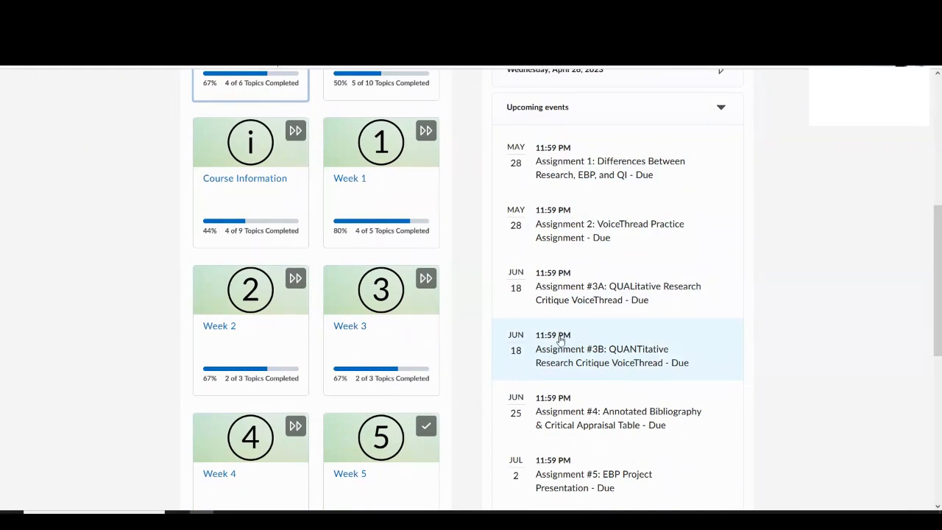
# - Open the Course Information module in the course content, then switch to the Welcome-Start Here! module and look over its topics
pyautogui.scroll(5, 507, 333)
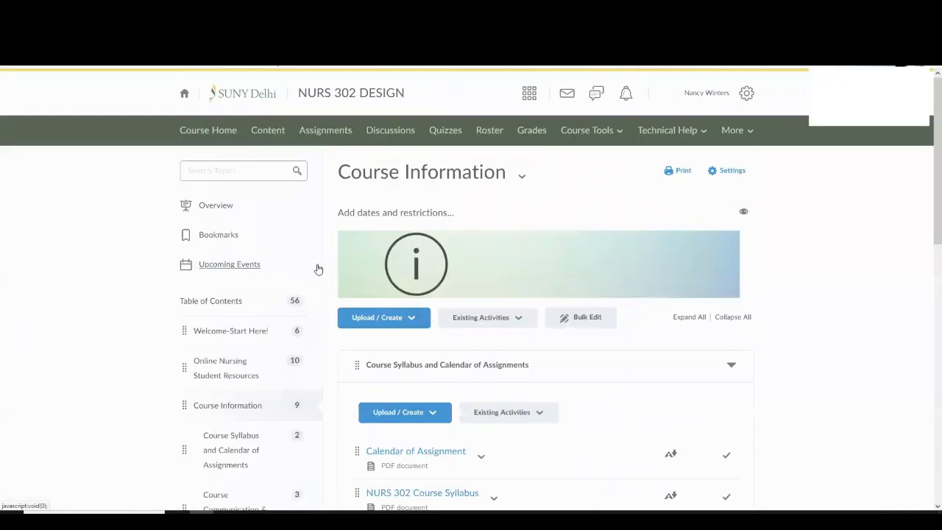
pyautogui.scroll(-3, 327, 273)
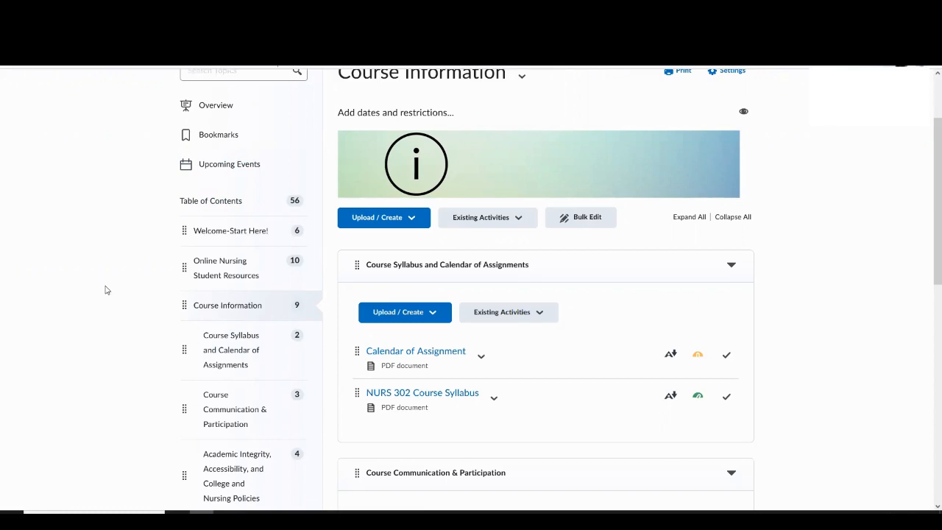
pyautogui.scroll(1, 229, 332)
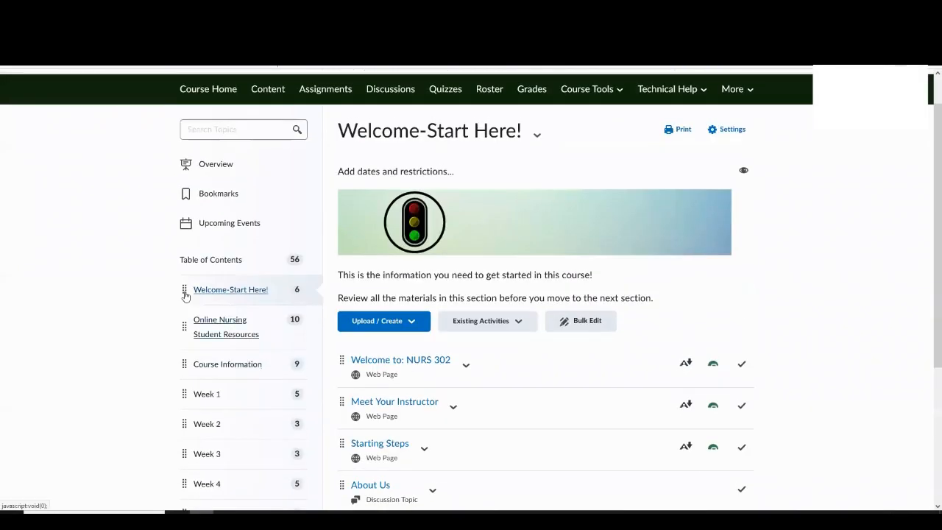
pyautogui.scroll(1, 185, 295)
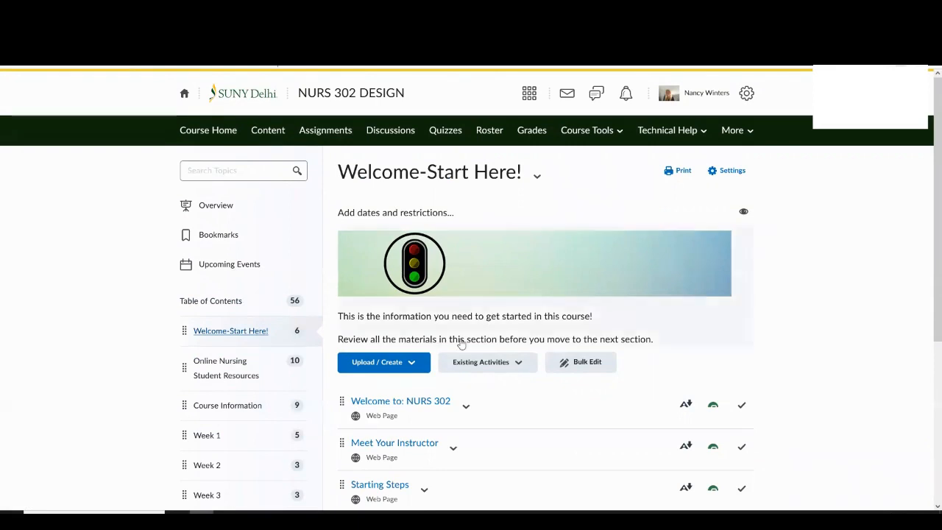
pyautogui.scroll(-2, 637, 327)
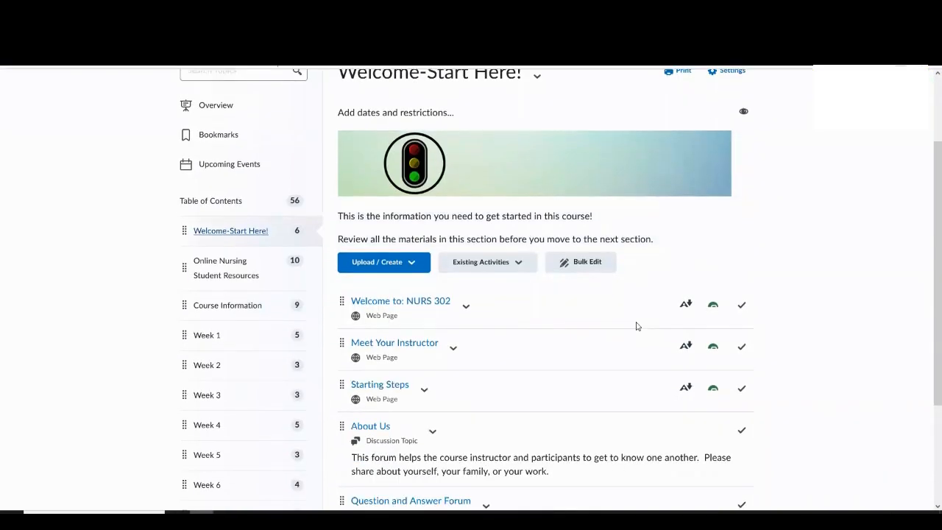
# - Open the Welcome to: NURS 302 page, read its course introduction, and return to the Welcome-Start Here! module
pyautogui.scroll(-1, 638, 326)
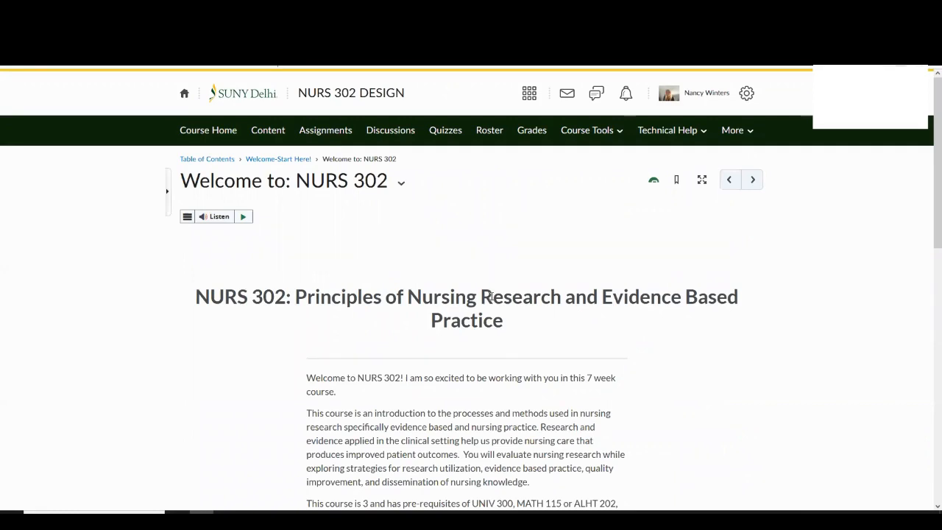
pyautogui.scroll(-1, 492, 298)
pyautogui.scroll(-1, 491, 300)
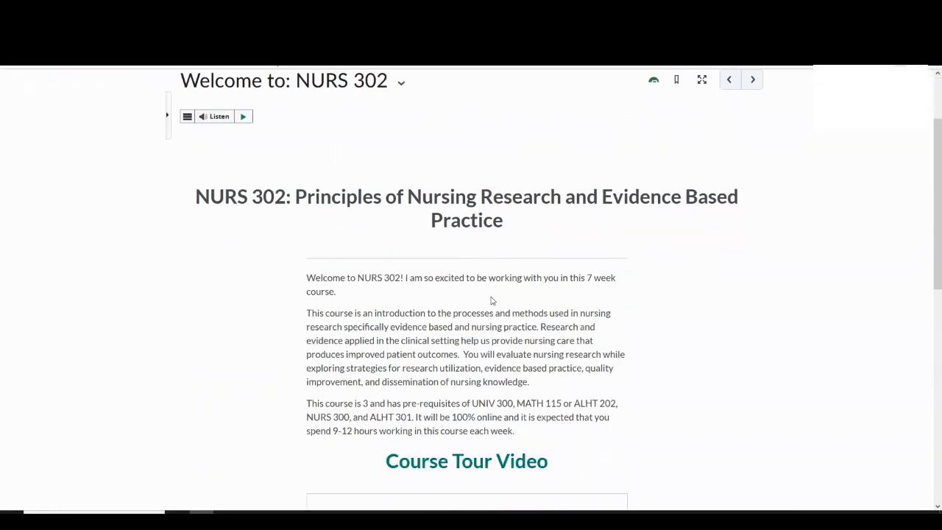
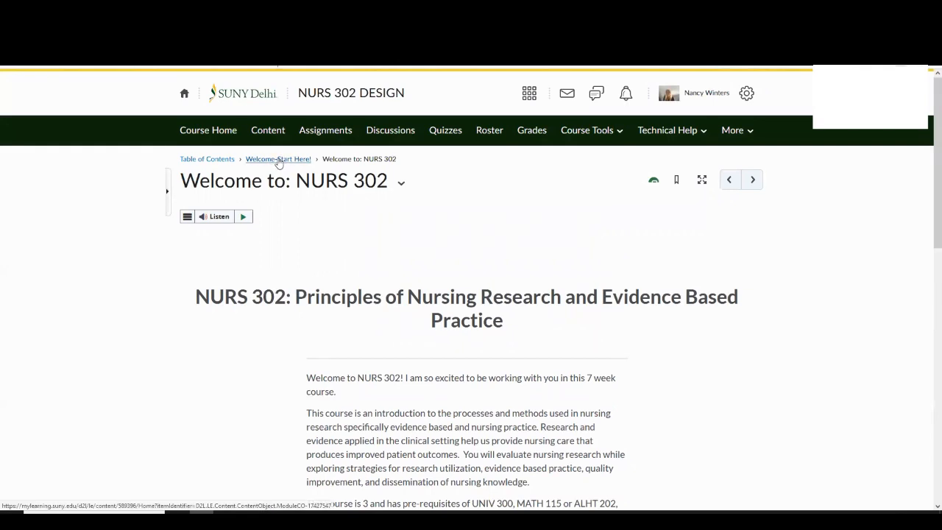
pyautogui.click(278, 160)
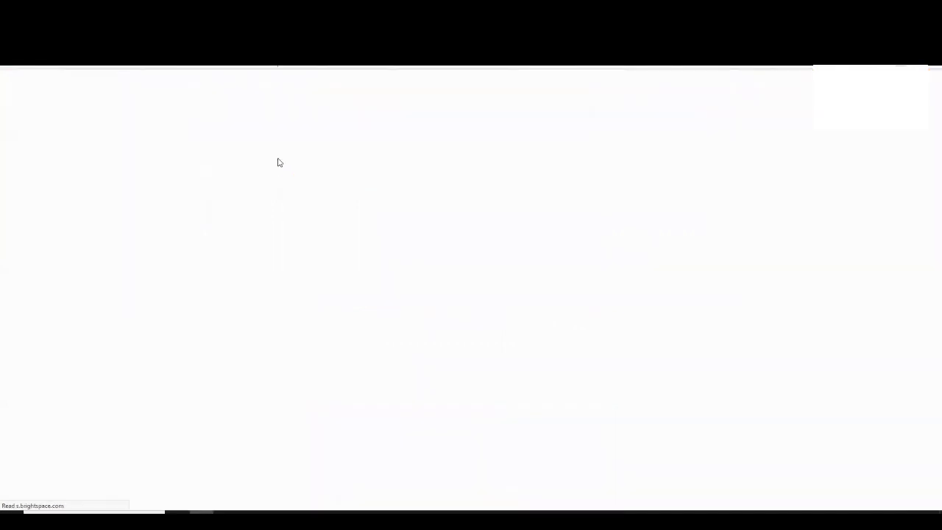
# - Review the Meet Your Instructor page through the contact info and communication expectations, and return to the Welcome-Start Here! module
pyautogui.scroll(-3, 569, 304)
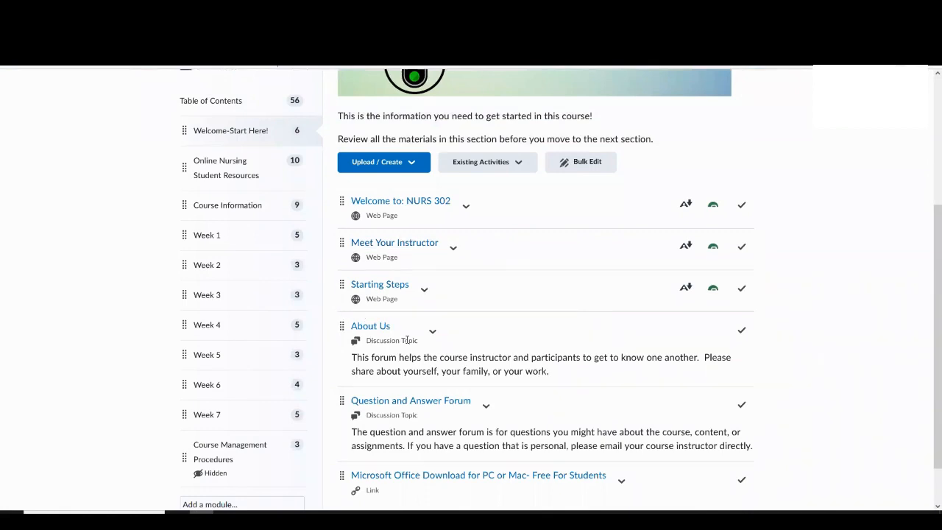
pyautogui.scroll(-1, 445, 379)
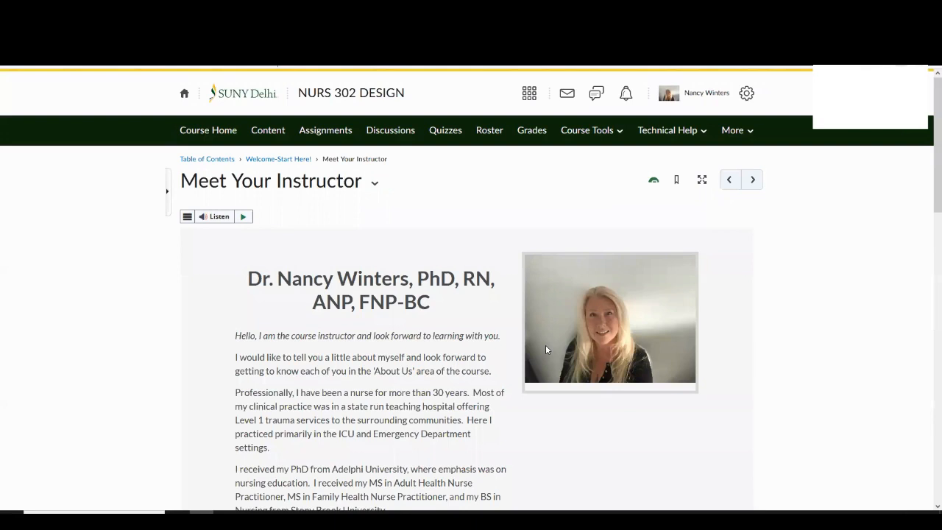
pyautogui.scroll(-4, 613, 358)
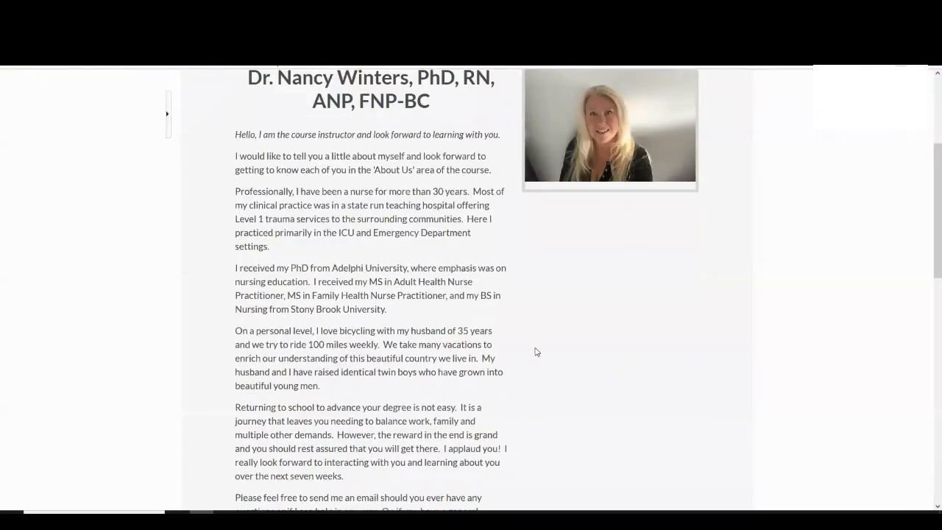
pyautogui.scroll(-5, 536, 351)
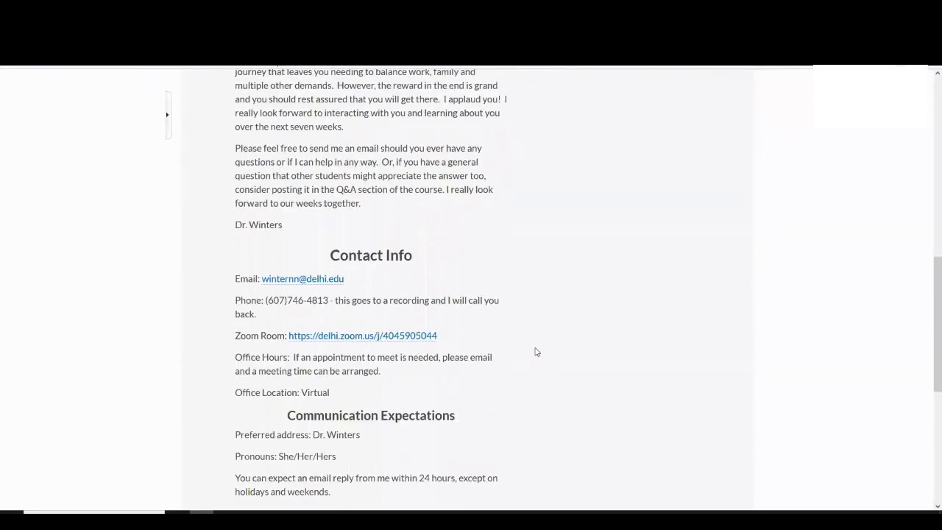
pyautogui.scroll(-1, 536, 352)
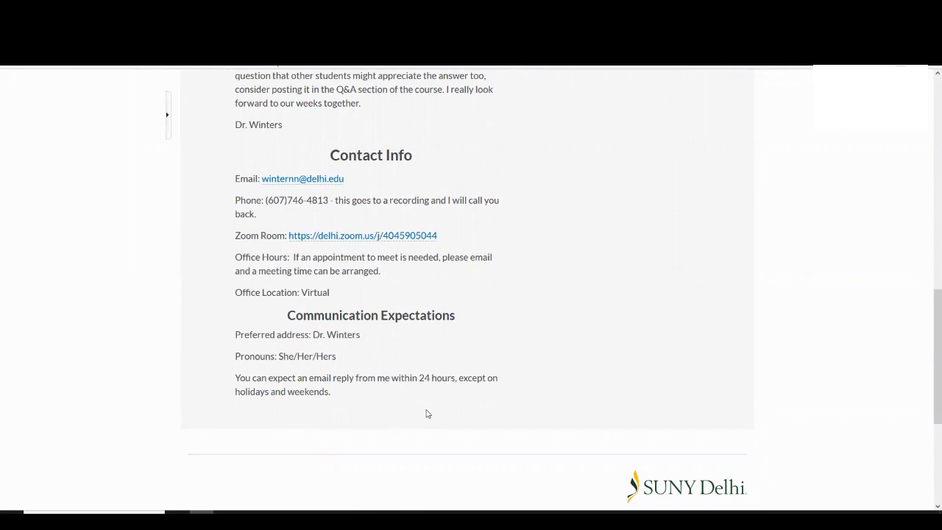
pyautogui.scroll(5, 465, 412)
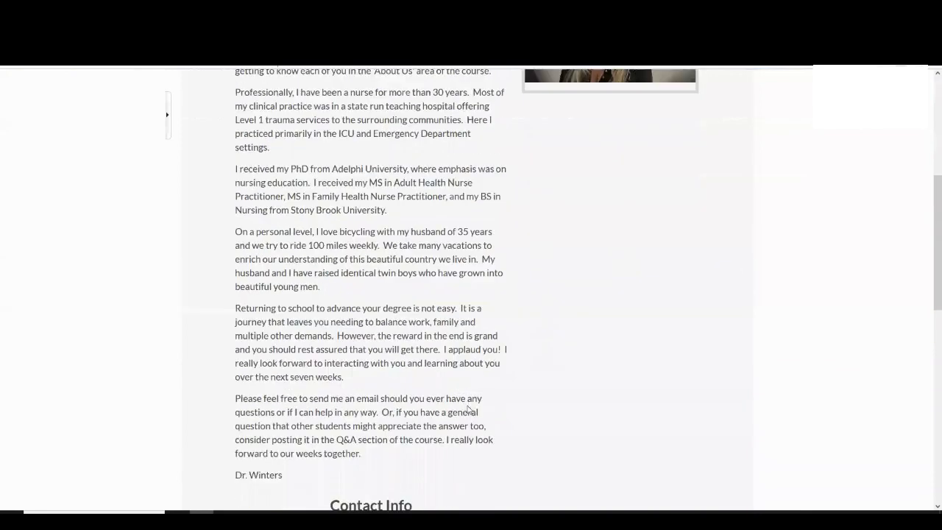
pyautogui.scroll(5, 466, 409)
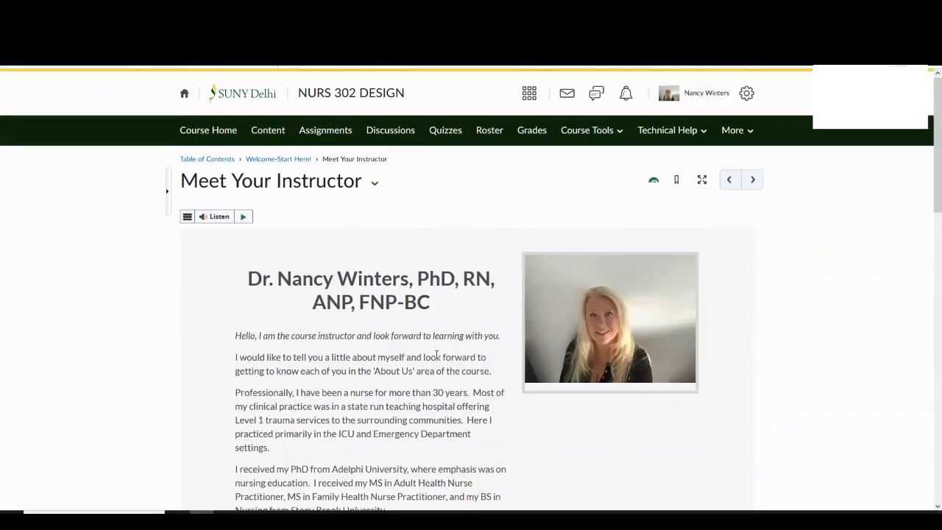
pyautogui.click(276, 160)
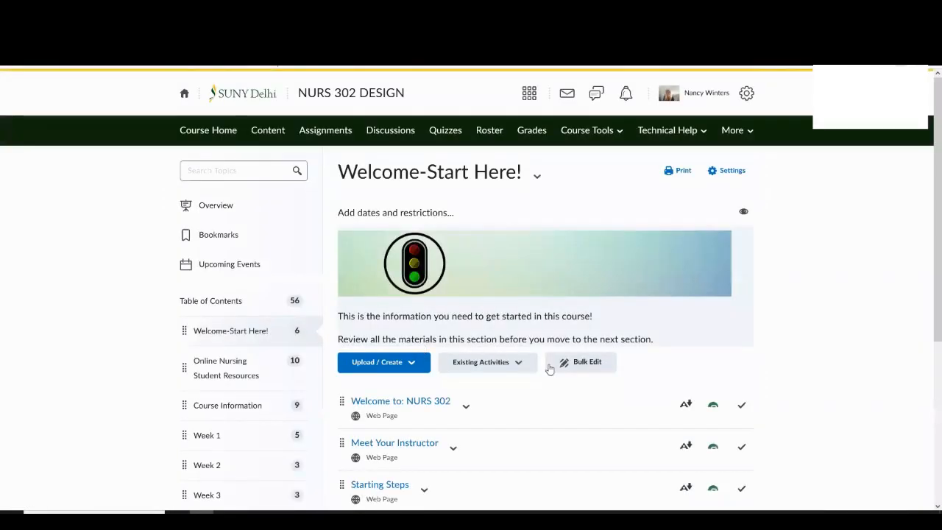
# - View the About Us discussion topic, then return to the Welcome-Start Here! module and review its remaining topics
pyautogui.scroll(-4, 550, 368)
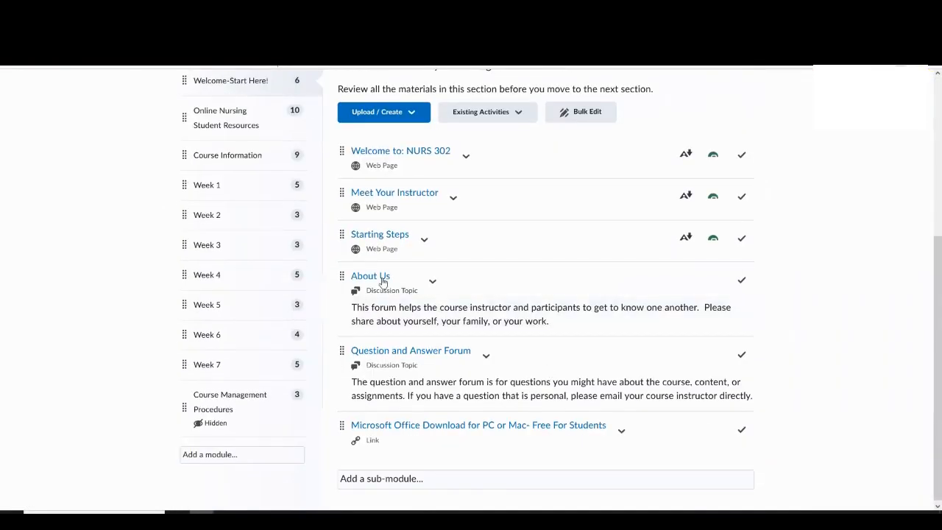
pyautogui.click(447, 315)
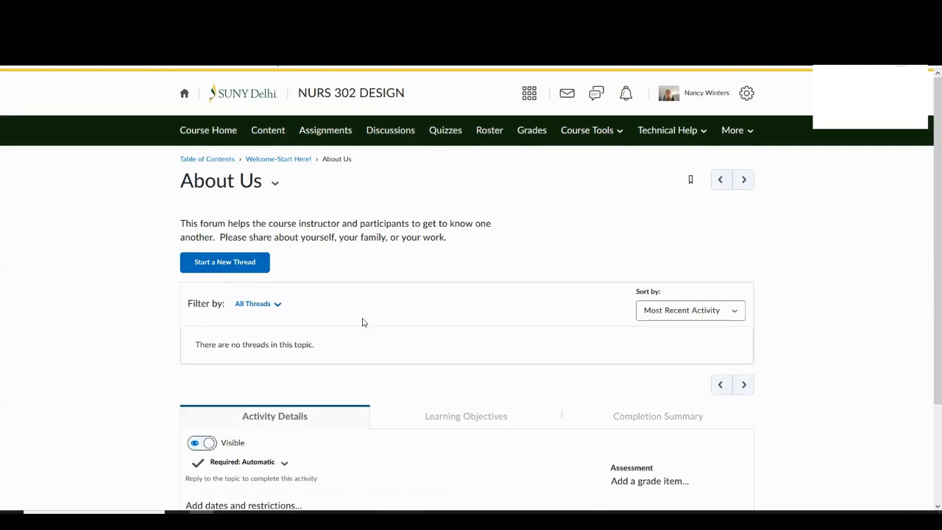
pyautogui.click(279, 162)
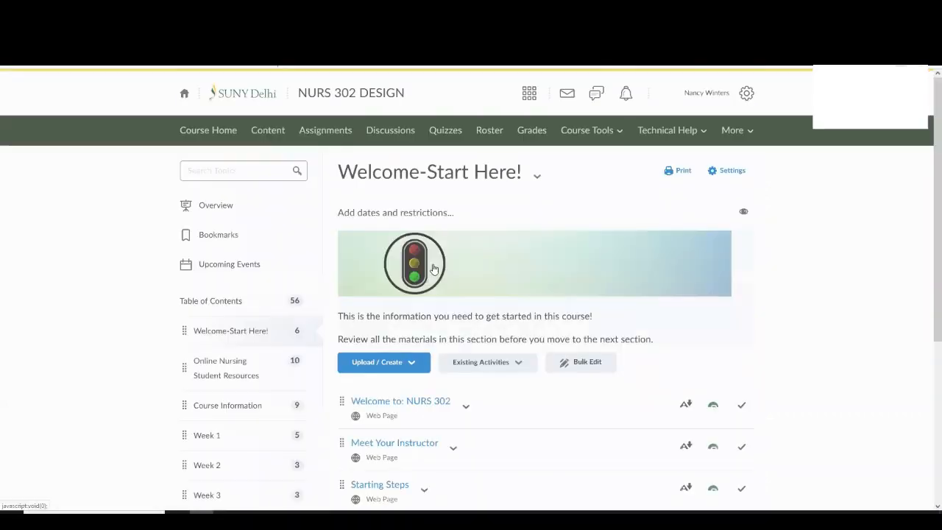
pyautogui.scroll(-4, 438, 274)
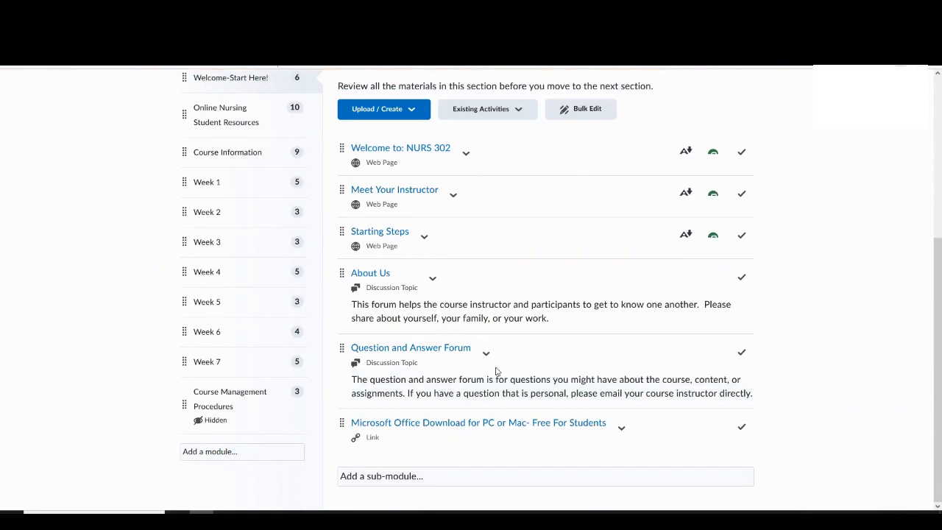
pyautogui.scroll(3, 486, 353)
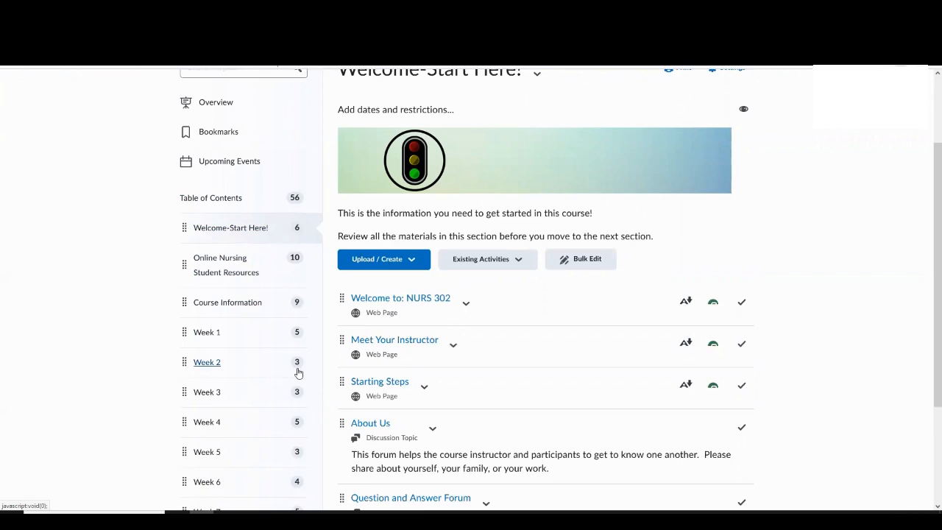
# - Open the Online Nursing Student Resources module and examine its Advisement and Practicum and Sigma honor society sections
pyautogui.moveTo(298, 369)
pyautogui.click(222, 264)
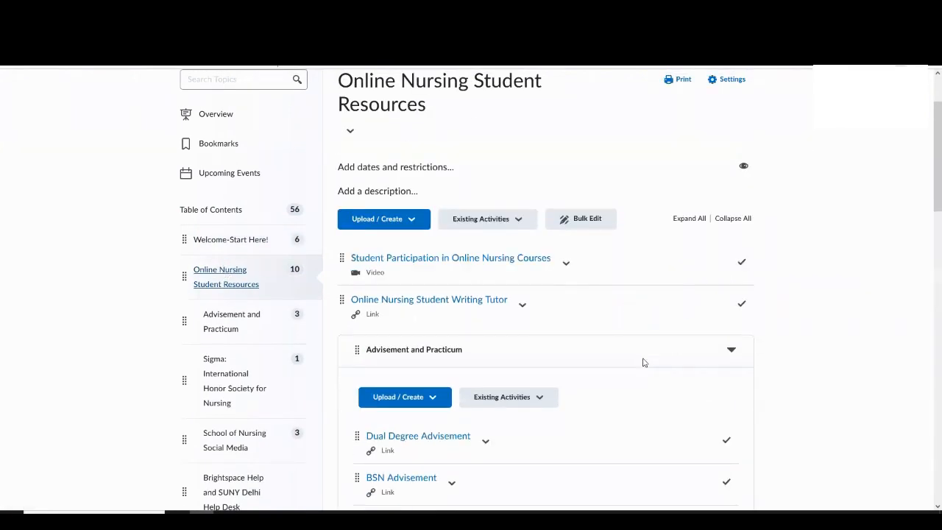
pyautogui.scroll(-2, 591, 255)
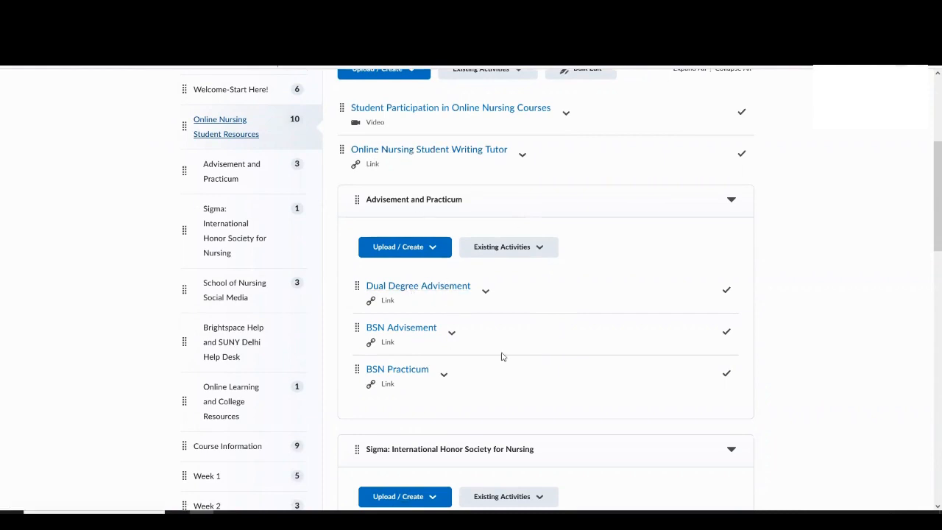
pyautogui.scroll(-3, 502, 356)
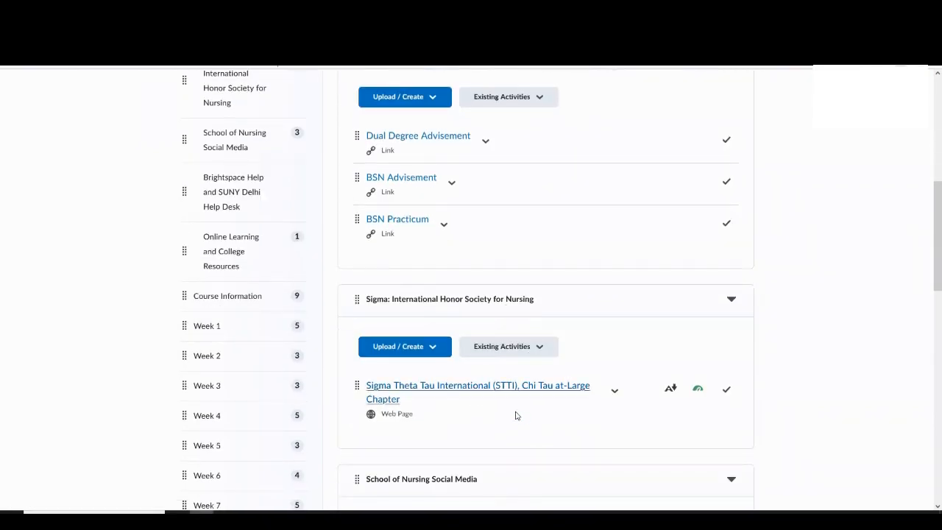
pyautogui.scroll(-1, 509, 405)
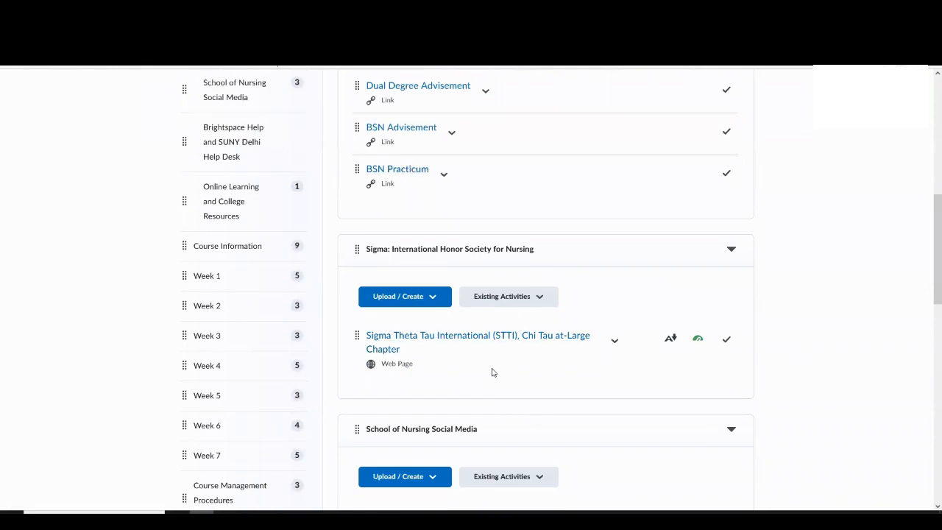
pyautogui.scroll(5, 489, 375)
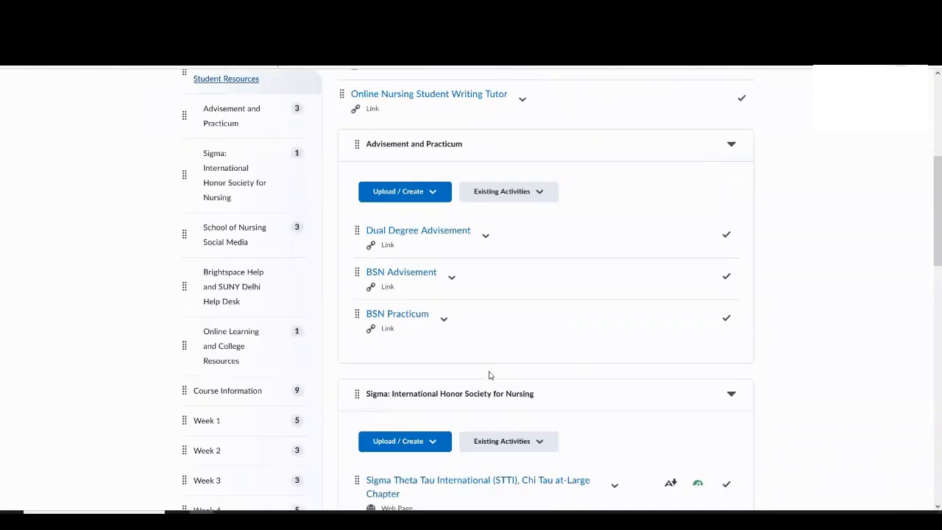
pyautogui.scroll(3, 489, 375)
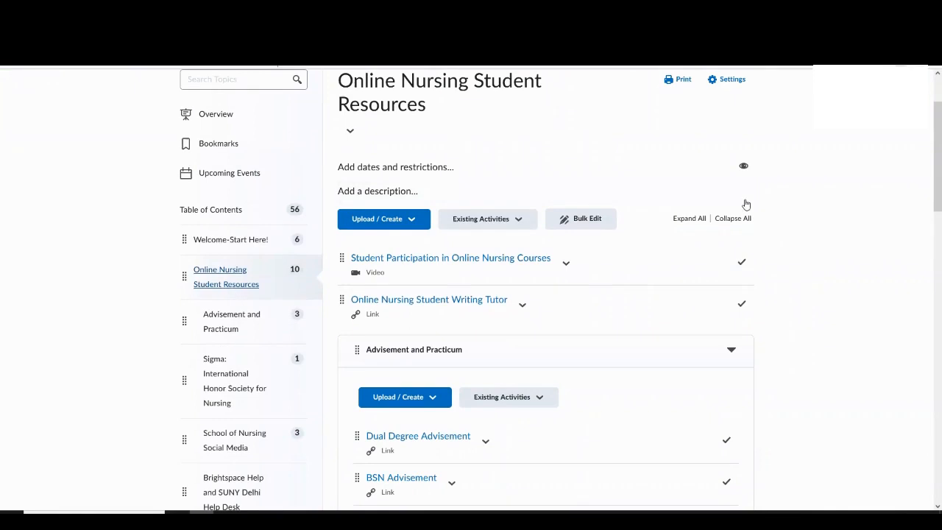
# - Collapse all the sections of the Online Nursing Student Resources module and expand them all again
pyautogui.click(733, 219)
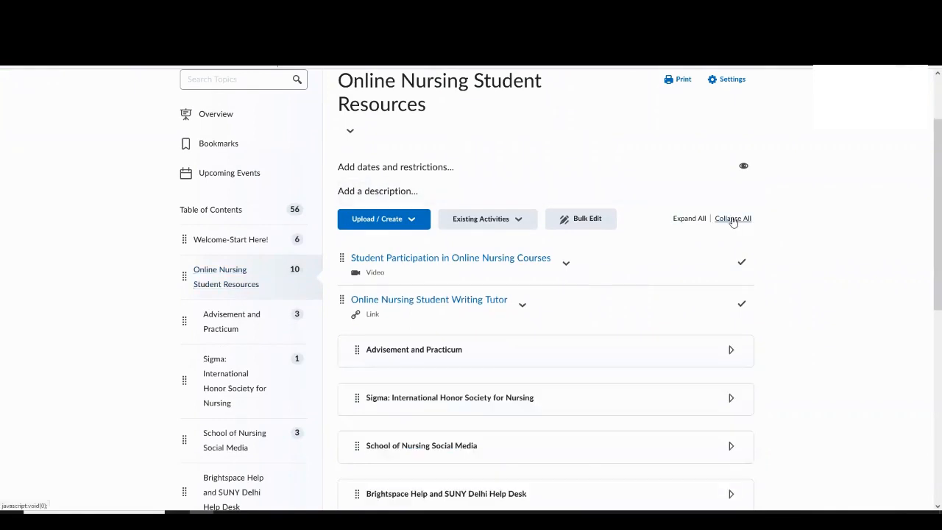
pyautogui.click(692, 220)
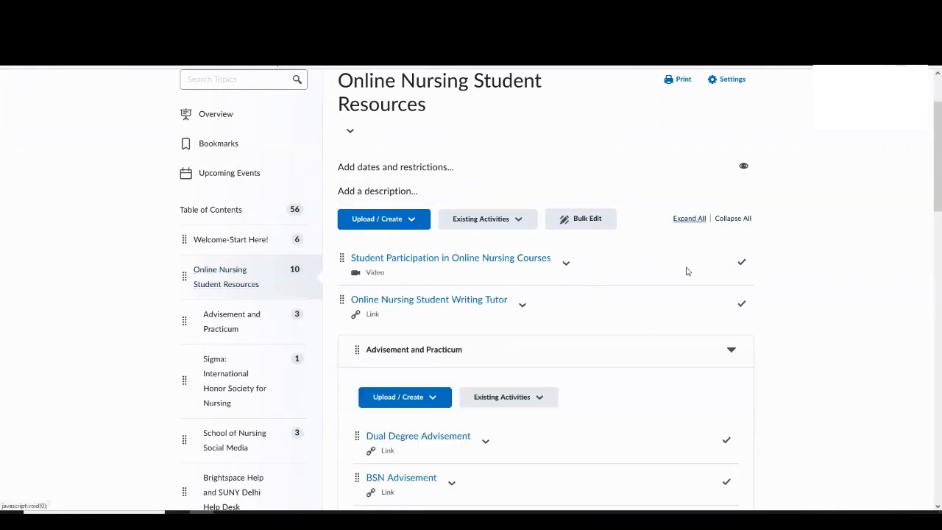
pyautogui.scroll(-2, 687, 271)
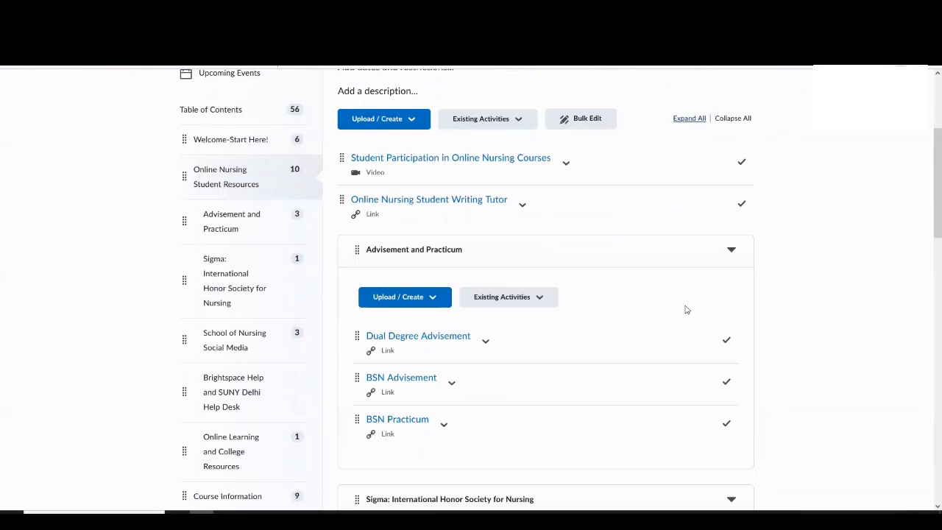
pyautogui.scroll(1, 685, 309)
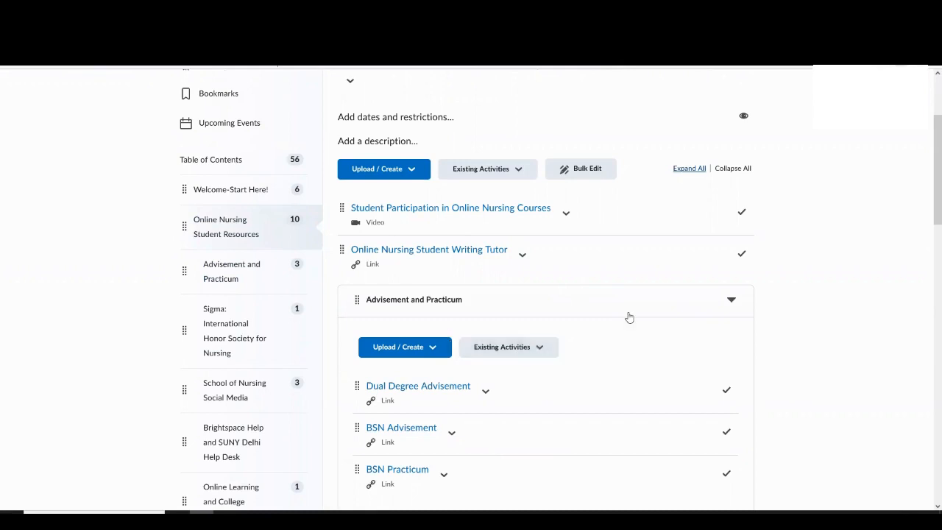
# - Look over the remaining Online Nursing Student Resources sections and open the Course Information module from the table of contents
pyautogui.scroll(-5, 245, 266)
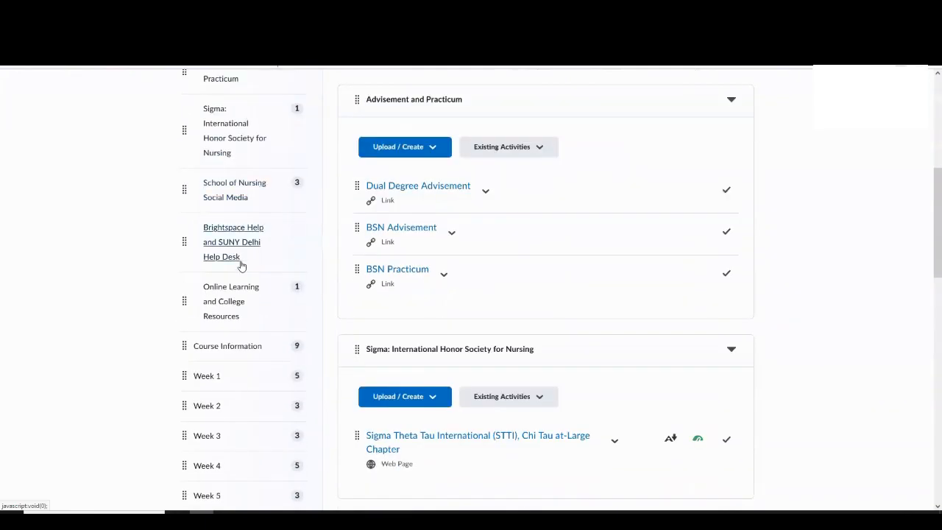
pyautogui.scroll(-2, 242, 267)
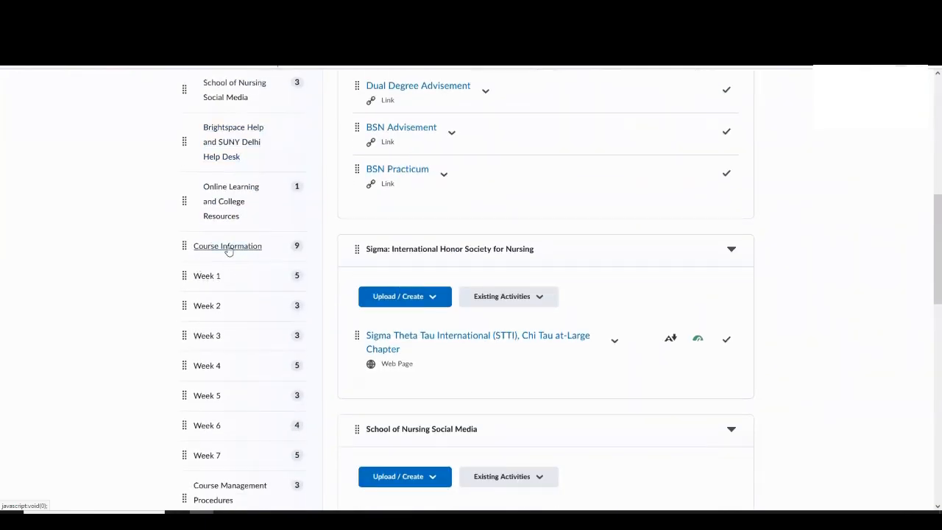
pyautogui.click(228, 248)
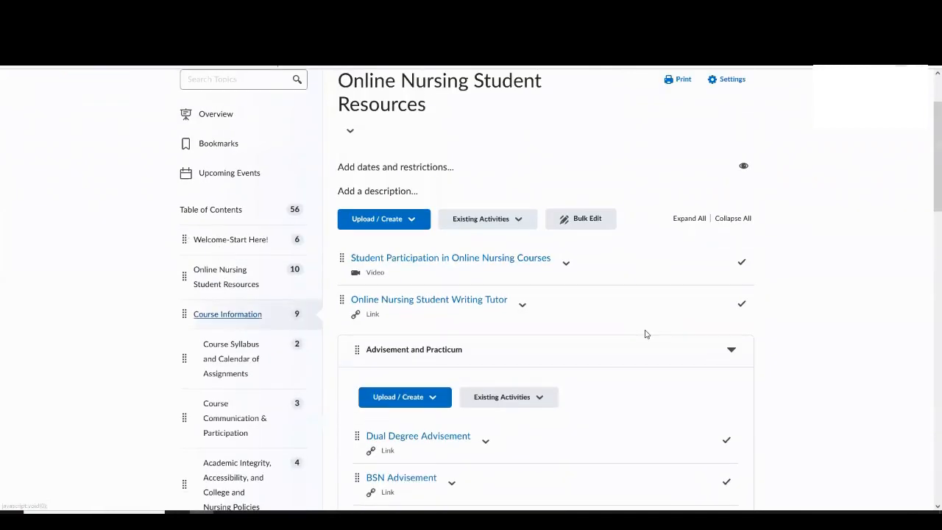
# - Review the Course Information module's syllabus and calendar, communication and participation, and policies sections
pyautogui.scroll(-2, 644, 334)
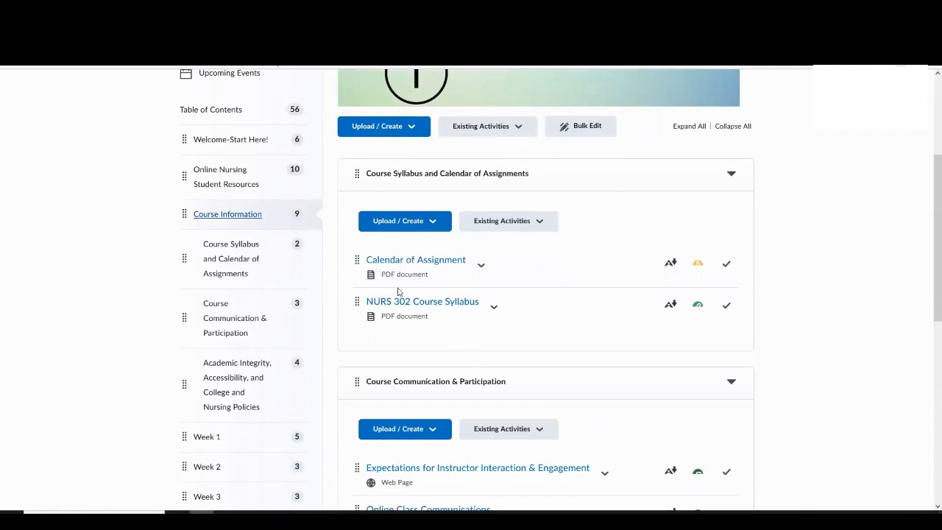
pyautogui.scroll(-3, 508, 393)
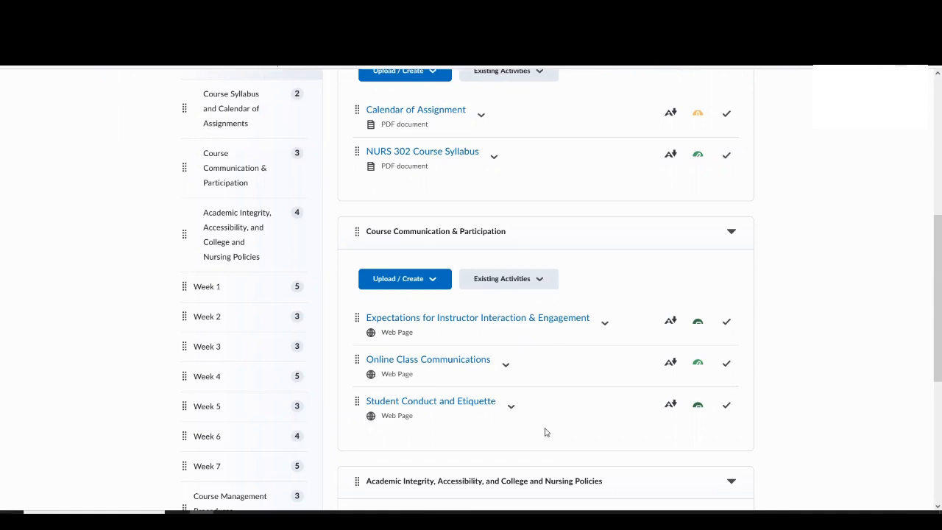
pyautogui.scroll(-4, 573, 417)
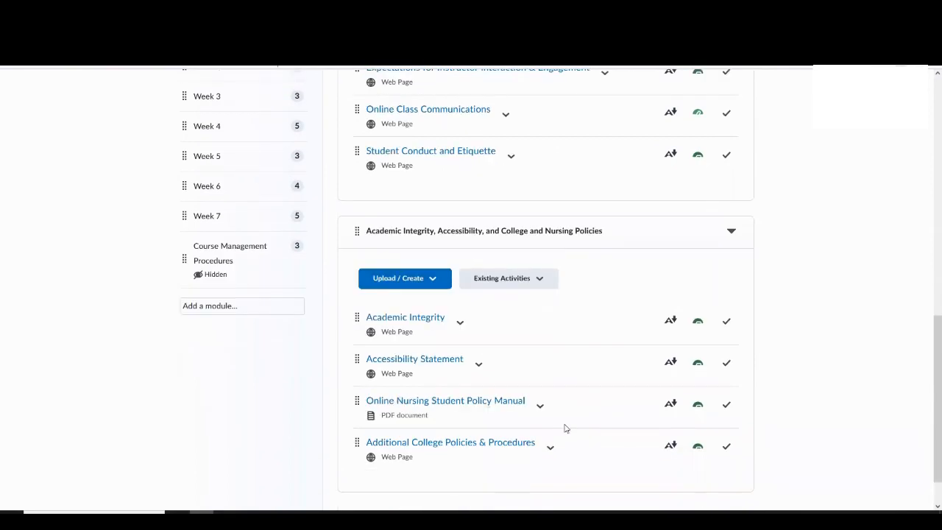
pyautogui.scroll(6, 560, 426)
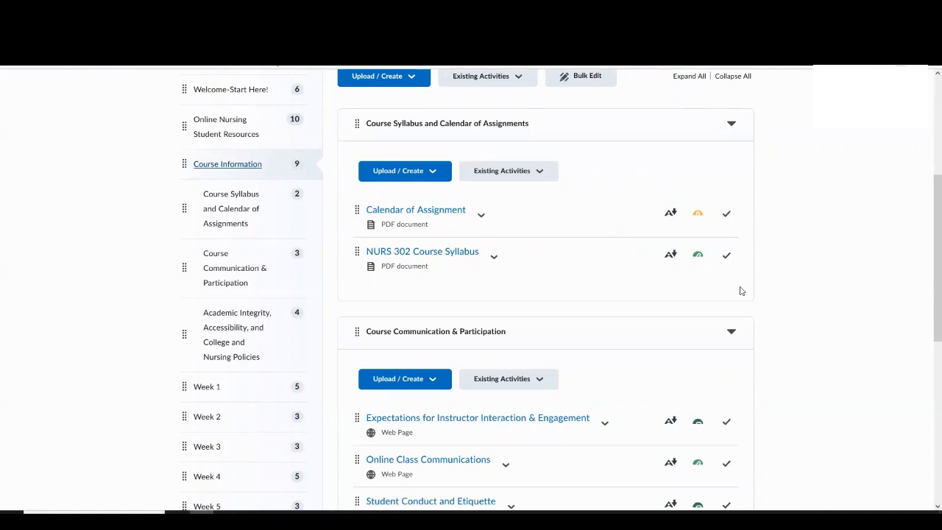
pyautogui.scroll(-1, 243, 230)
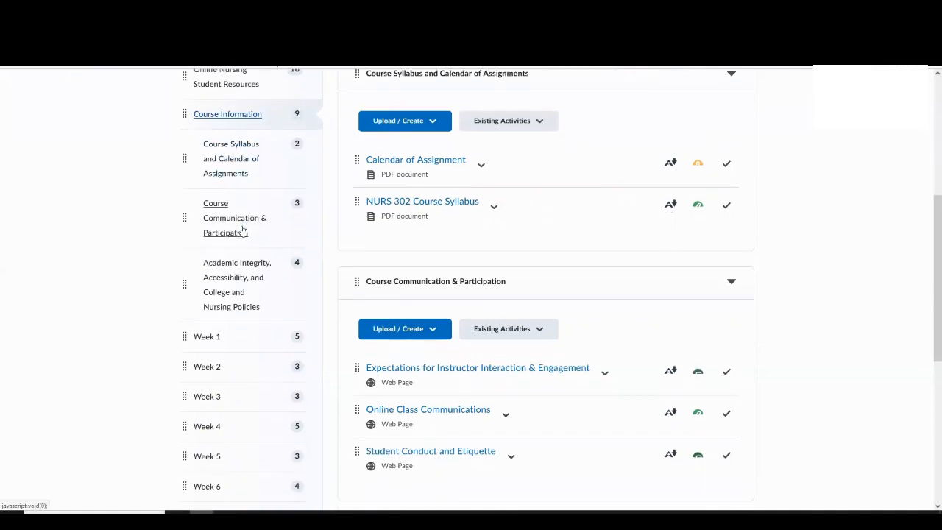
pyautogui.scroll(-3, 243, 230)
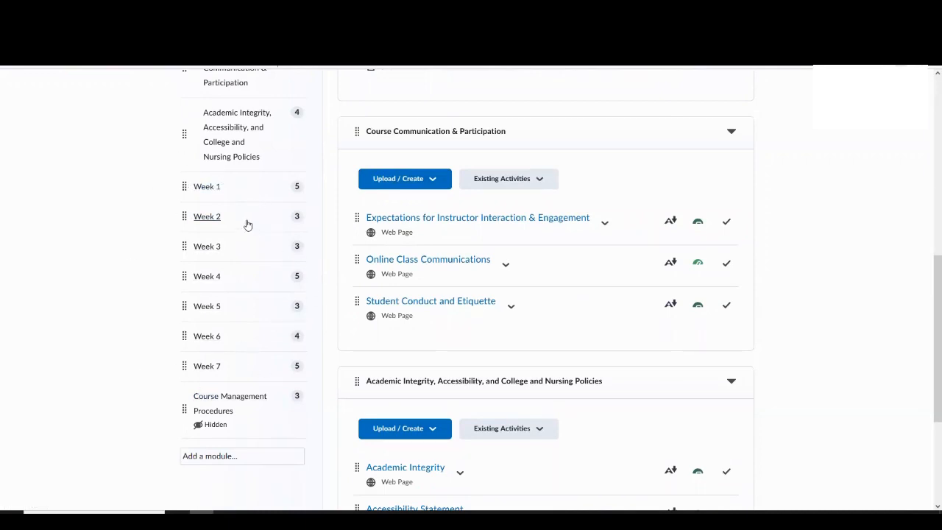
# - Open the Week 2 module and look over its Overview, Readings and Resources, and Discussion sections
pyautogui.click(209, 218)
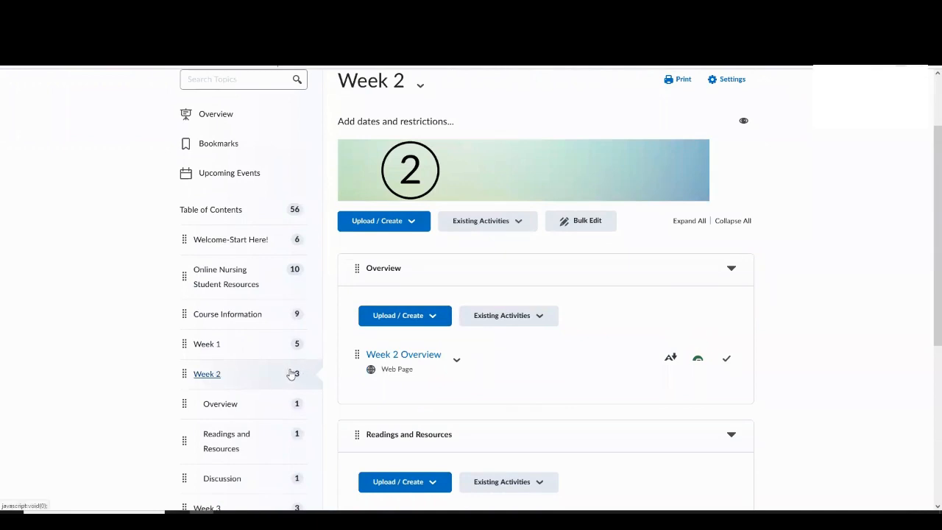
pyautogui.scroll(-1, 622, 352)
pyautogui.scroll(-2, 622, 351)
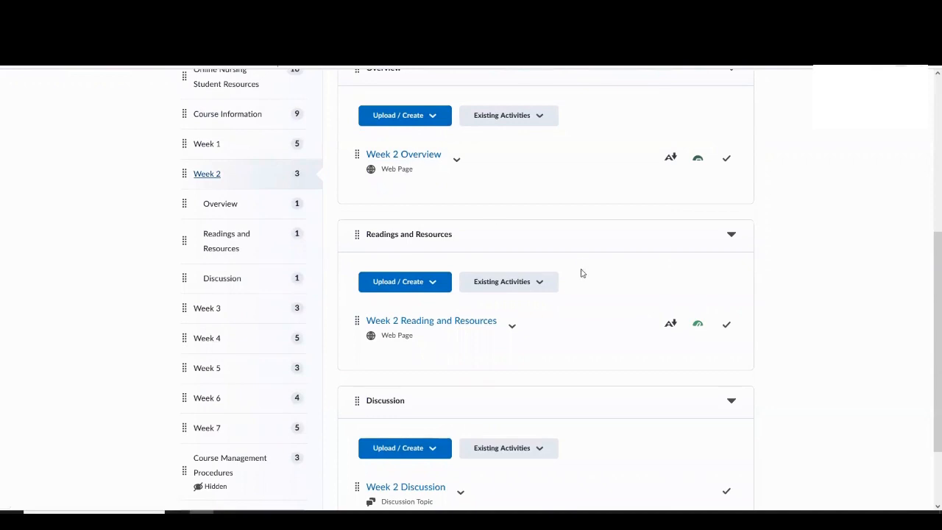
pyautogui.scroll(-1, 483, 337)
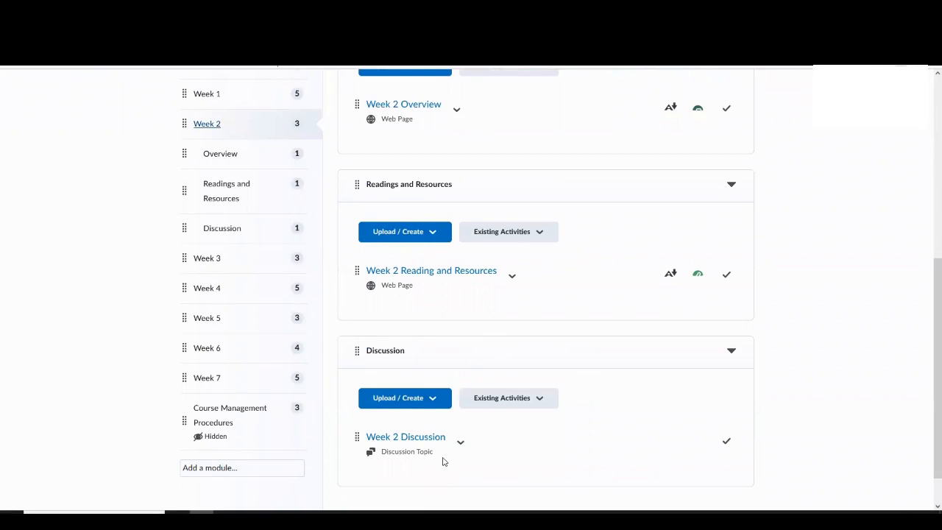
pyautogui.scroll(2, 524, 428)
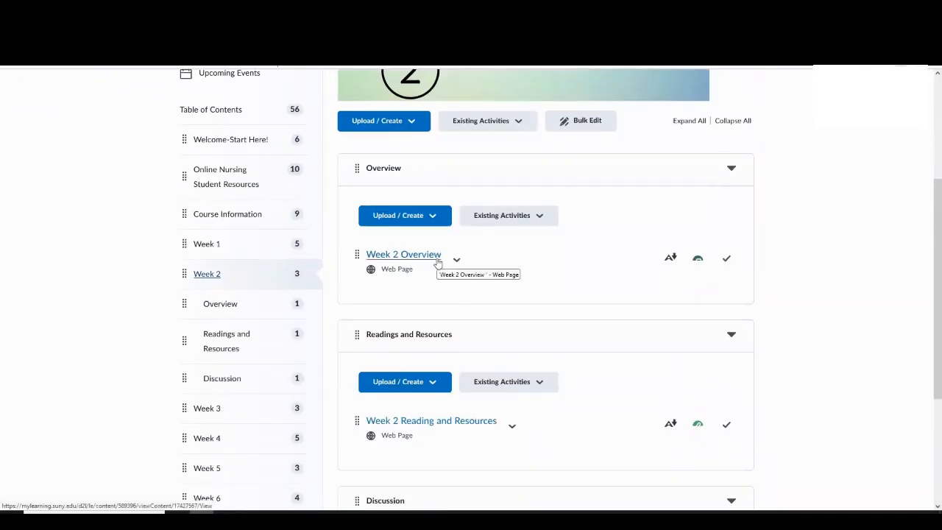
# - Read the Week 2 Overview topic with its learning outcomes, and return to the Week 2 module
pyautogui.scroll(-1, 518, 287)
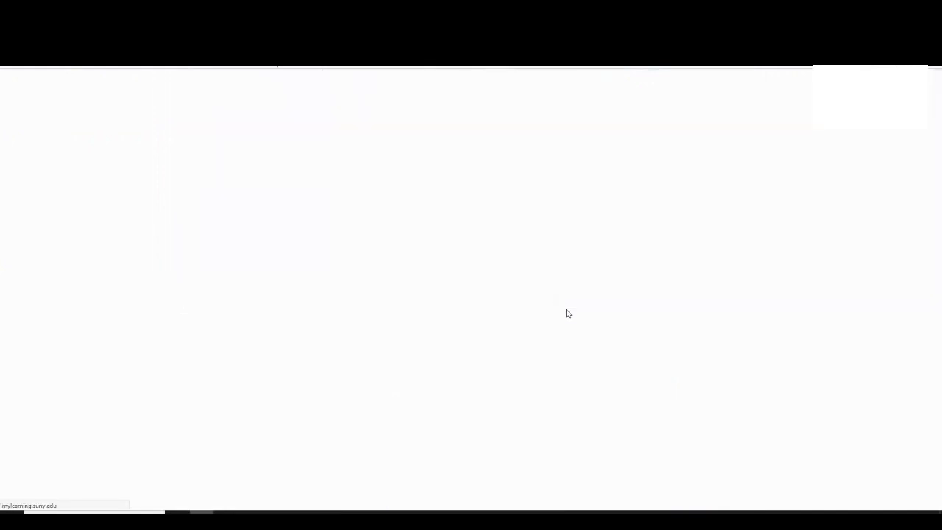
pyautogui.scroll(-1, 552, 312)
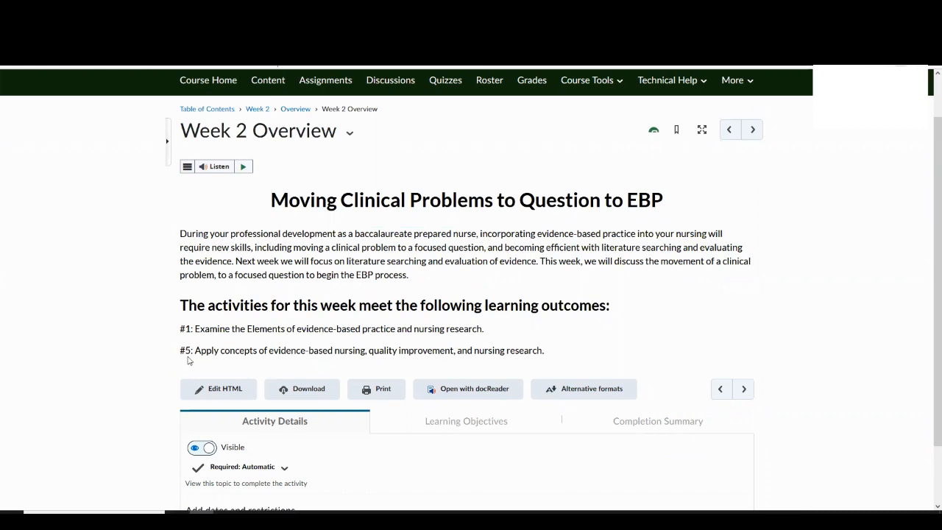
pyautogui.click(258, 110)
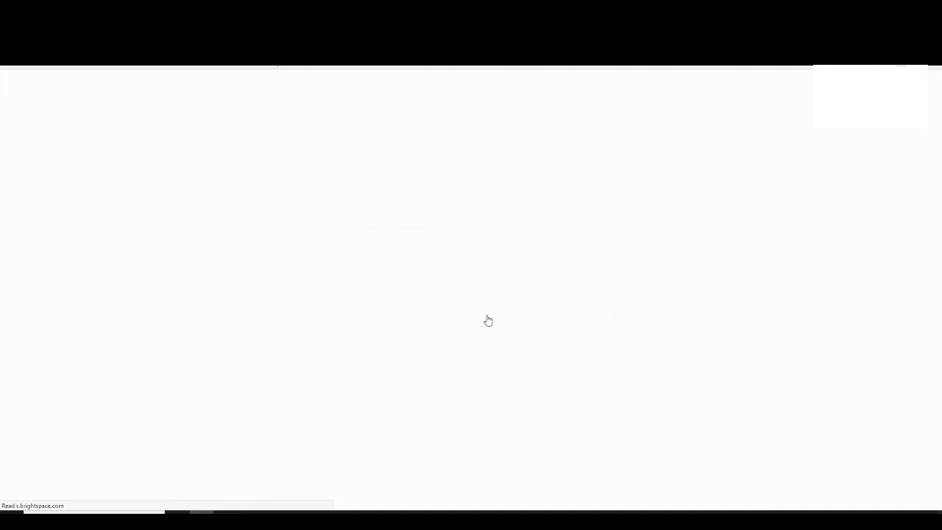
# - Open the Week 2 Reading and Resources topic, examine its required readings and video resources, and return to the Week 2 module
pyautogui.scroll(-3, 509, 325)
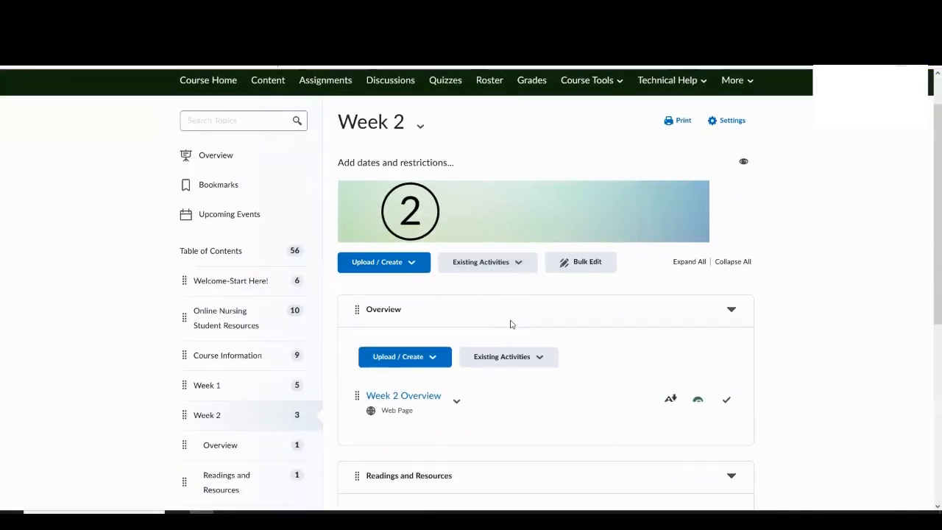
pyautogui.scroll(-3, 510, 324)
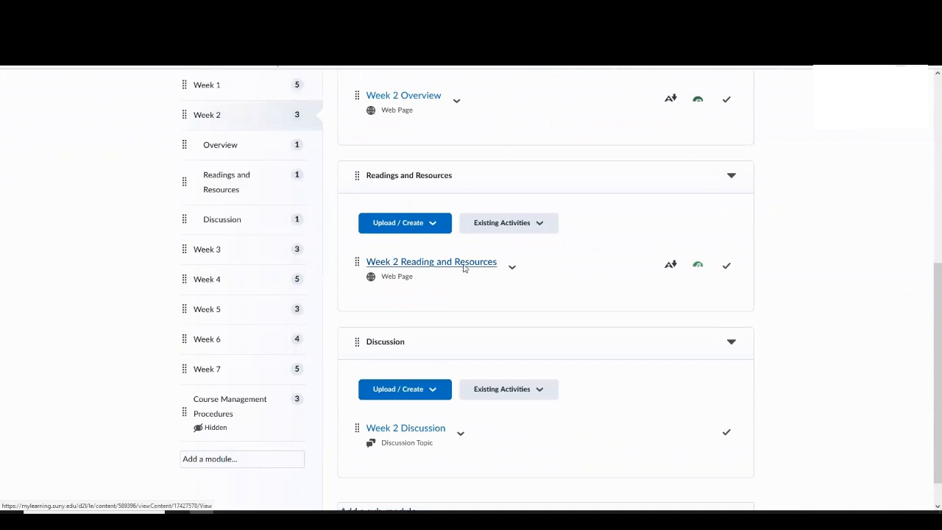
pyautogui.click(464, 266)
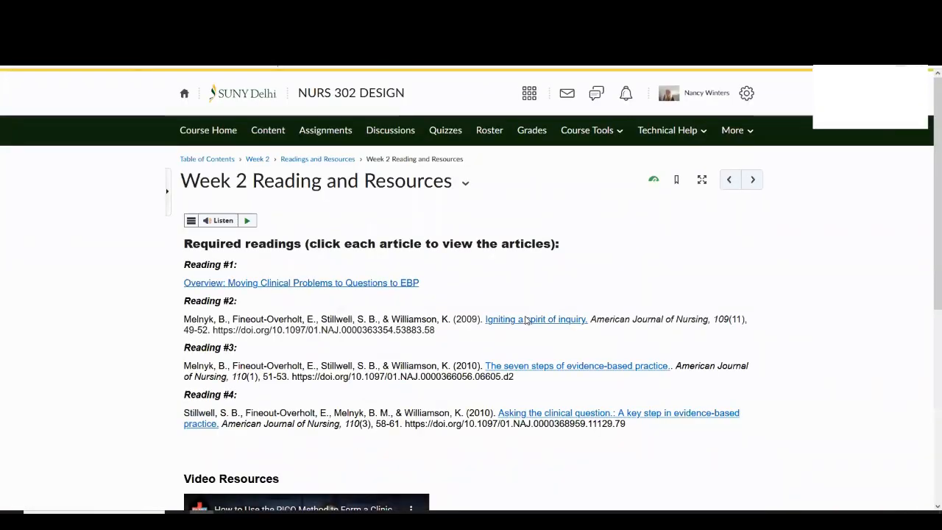
pyautogui.scroll(-1, 526, 319)
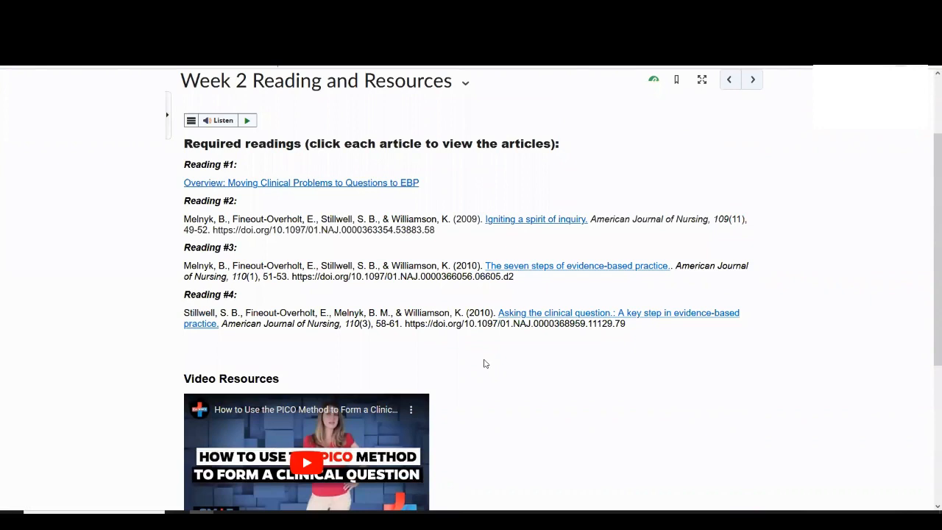
pyautogui.scroll(-3, 485, 366)
pyautogui.scroll(2, 489, 371)
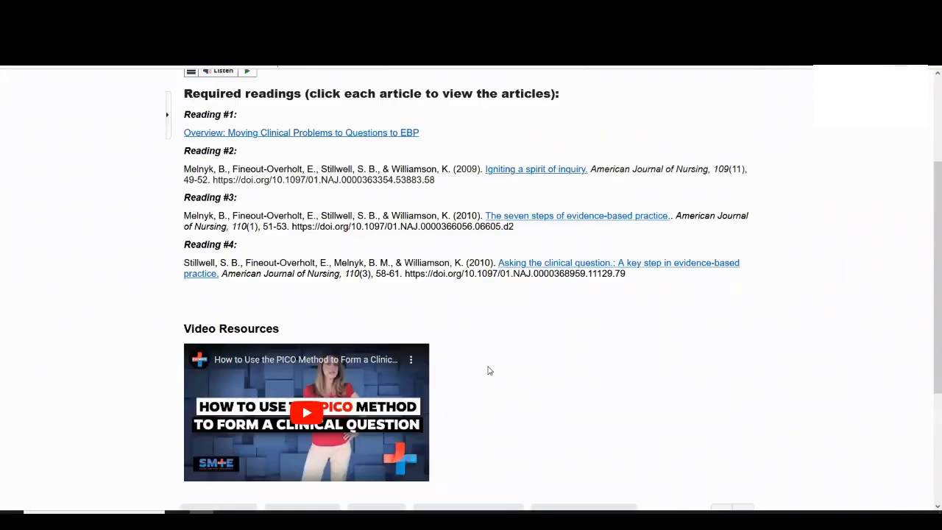
pyautogui.scroll(1, 489, 370)
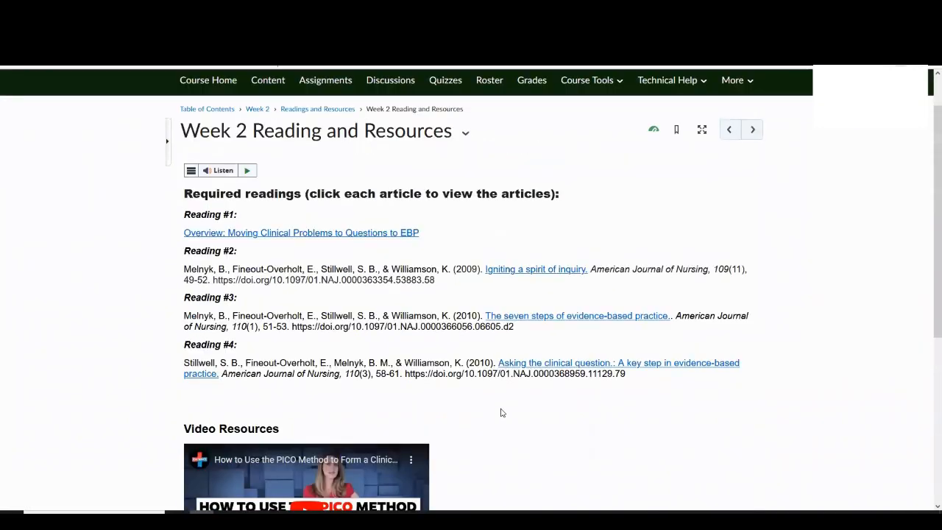
pyautogui.scroll(1, 502, 413)
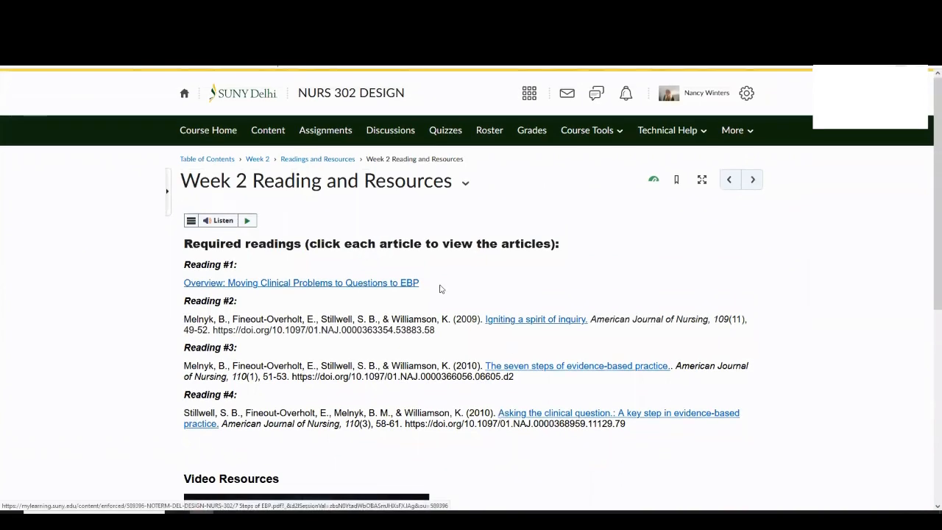
pyautogui.click(259, 160)
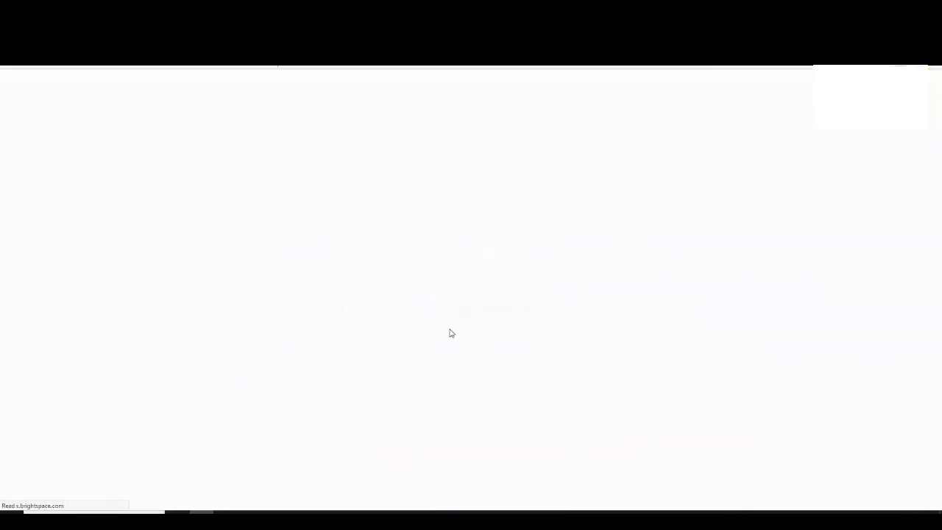
# - Open the Week 2 Discussion topic and read through its posting instructions
pyautogui.scroll(-5, 517, 359)
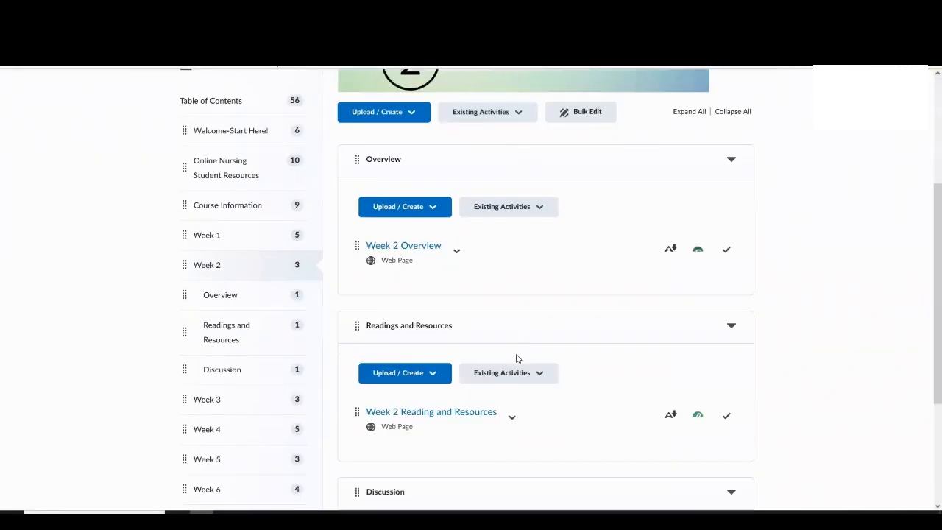
pyautogui.scroll(-1, 517, 358)
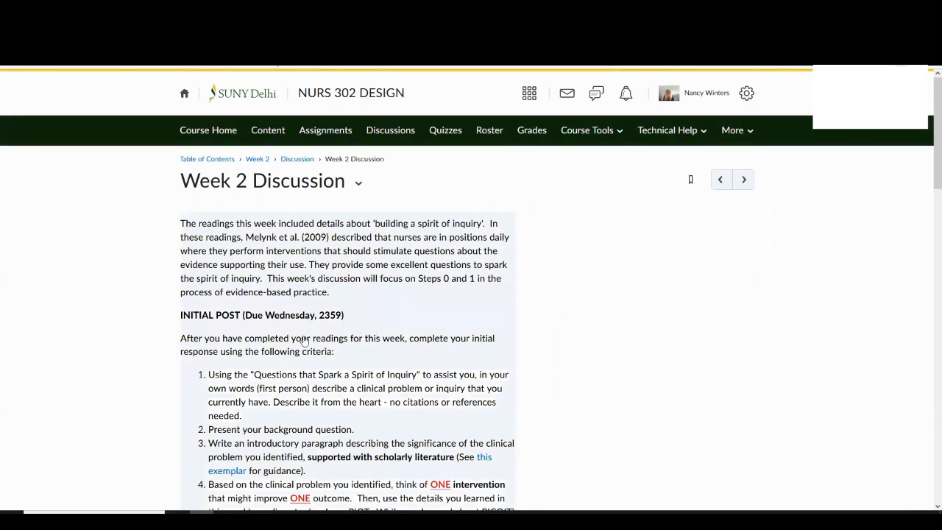
pyautogui.scroll(-1, 403, 383)
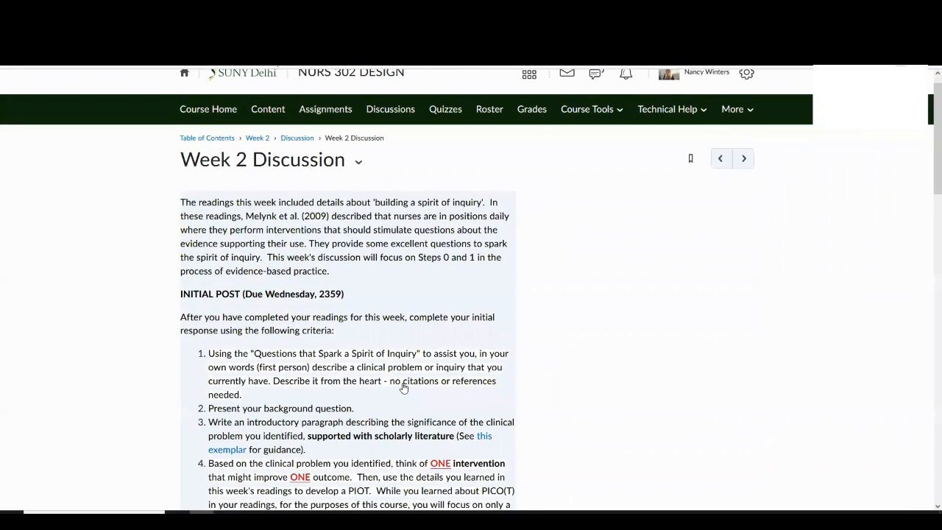
pyautogui.scroll(-5, 403, 388)
pyautogui.scroll(-5, 404, 388)
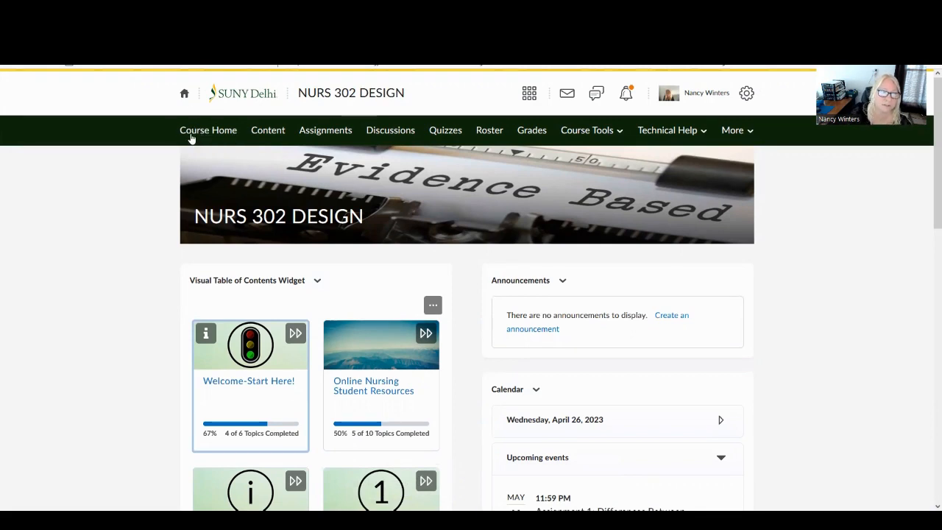
# - Look over the course home page's Visual Table of Contents, Announcements and Calendar widgets
pyautogui.scroll(-1, 403, 321)
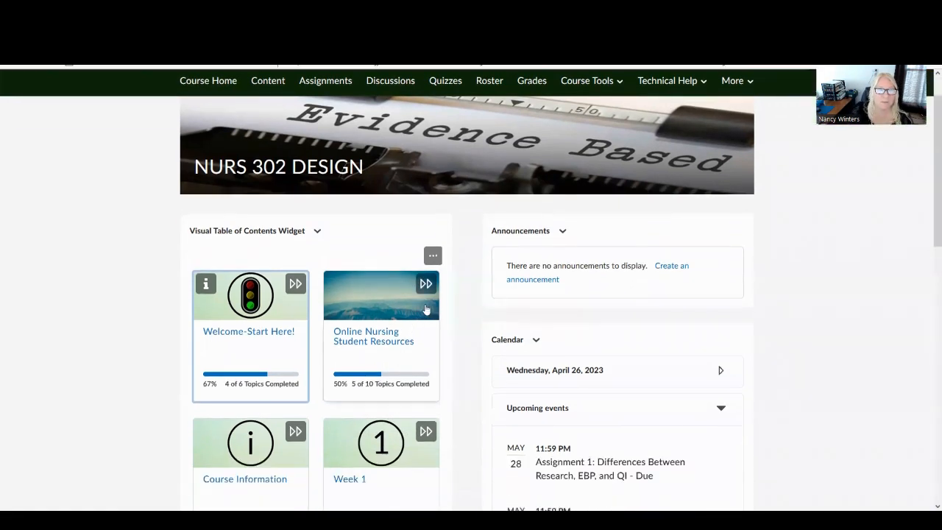
pyautogui.scroll(-2, 247, 309)
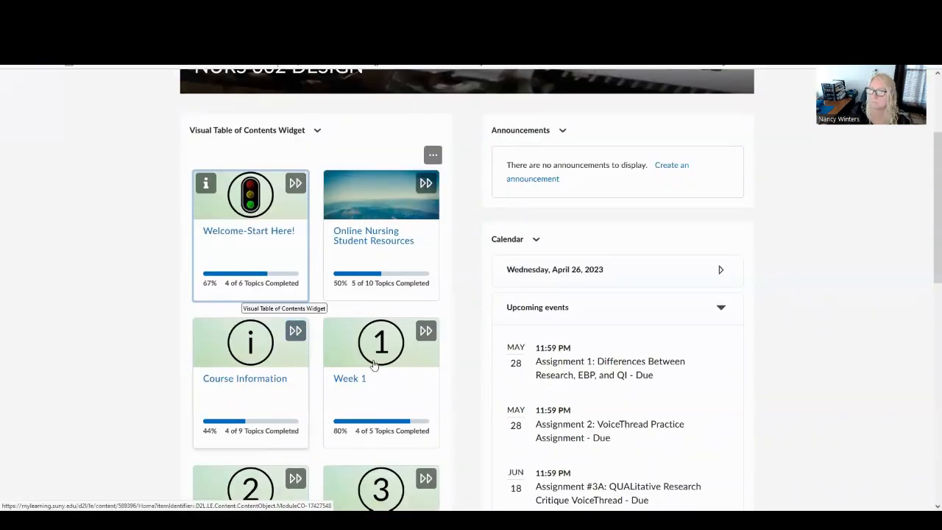
pyautogui.scroll(1, 447, 368)
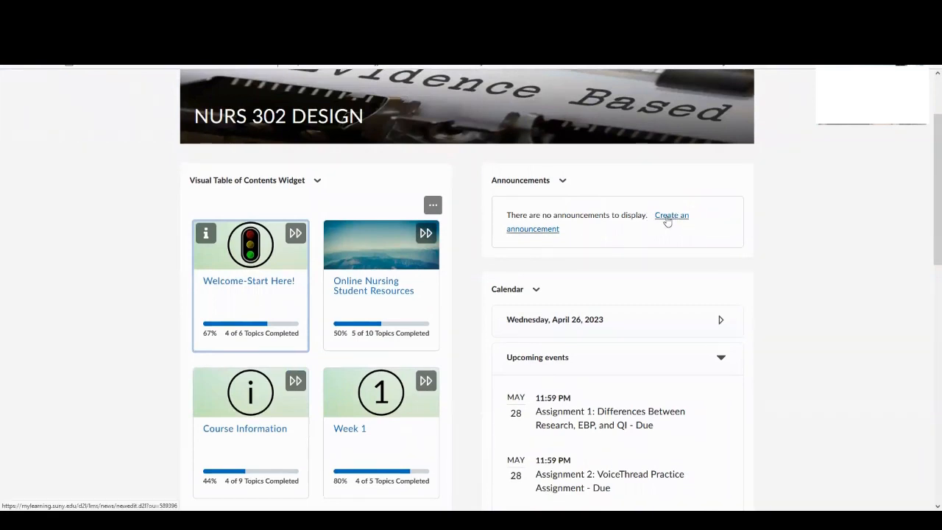
# - Create a new course announcement with the headline "Welcome to NURS 302"
pyautogui.click(667, 219)
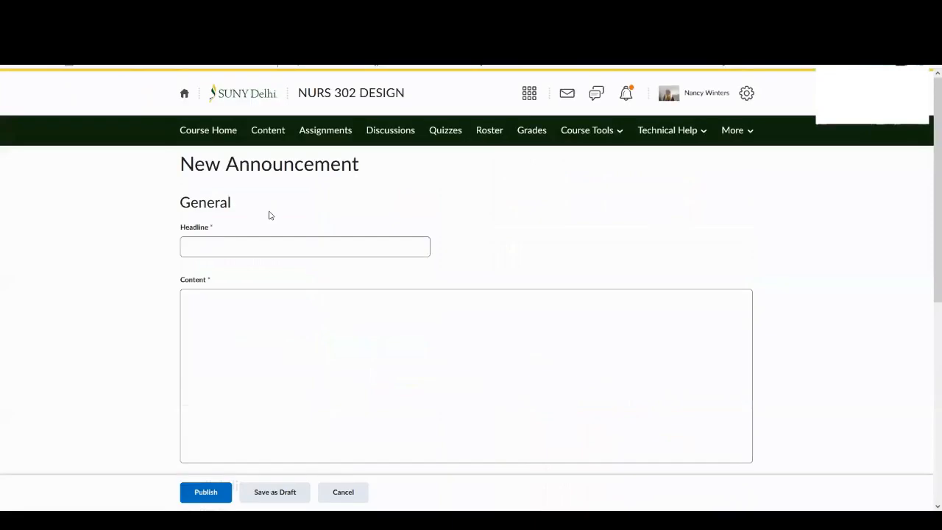
pyautogui.click(212, 242)
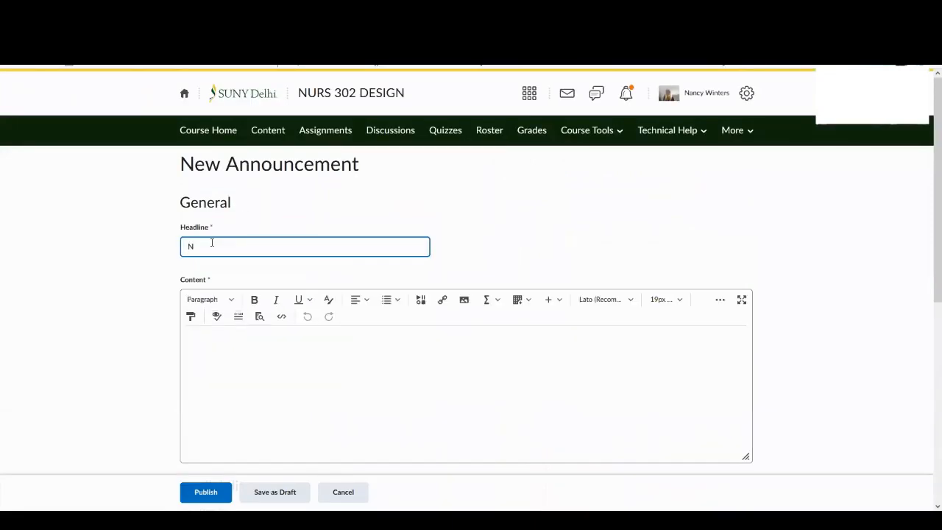
pyautogui.press('BackSpace')
pyautogui.press('BackSpace')
pyautogui.write('Welcom')
# - Write the announcement content "Welcome to Class. Of course my real post is much longer than this."
pyautogui.click(201, 343)
pyautogui.write('Welcome to Clas')
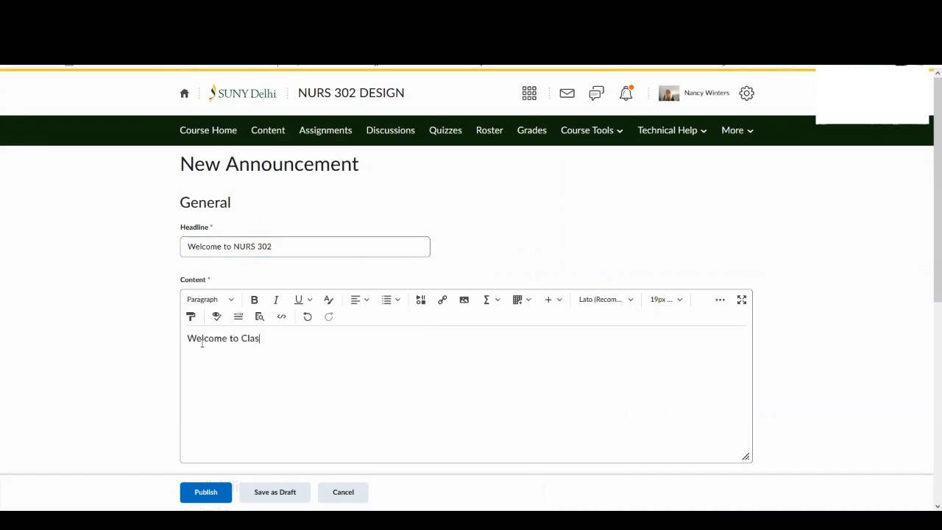
pyautogui.write('s.  Of course my real post is mu')
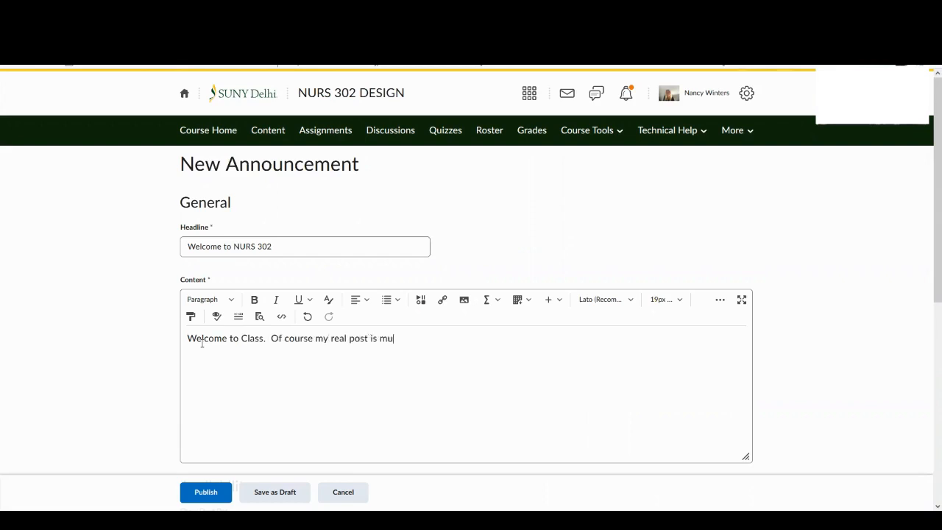
pyautogui.write('ch longer than this.')
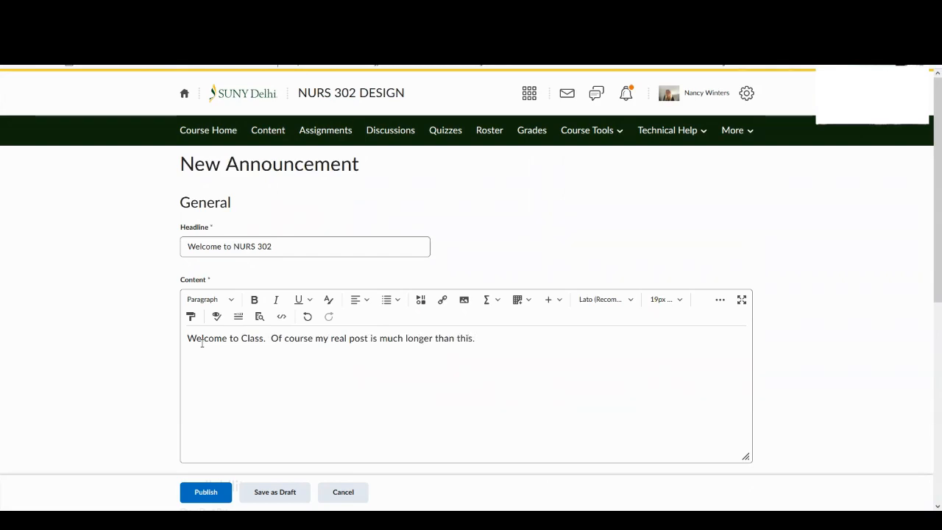
# - Look over the new announcement's availability dates, attachment options and additional release conditions
pyautogui.scroll(-3, 200, 352)
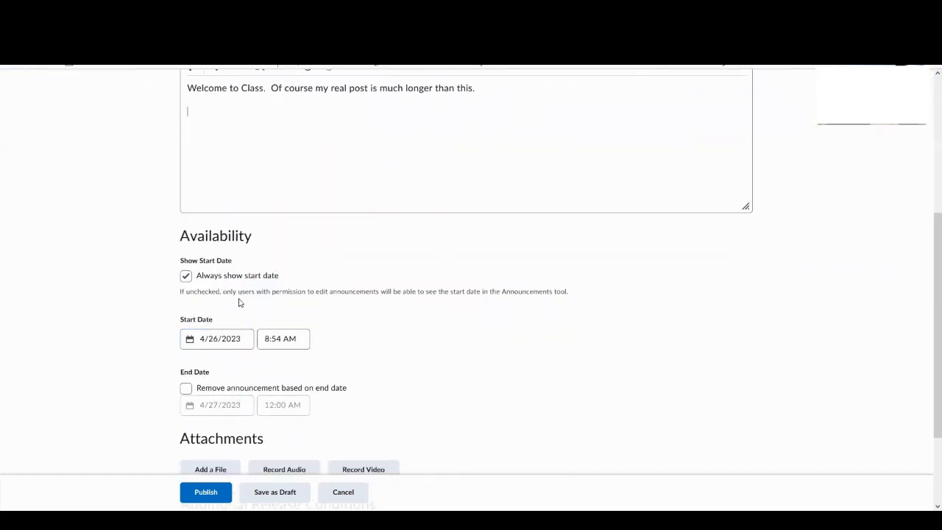
pyautogui.scroll(1, 254, 312)
pyautogui.scroll(-1, 265, 322)
pyautogui.click(209, 343)
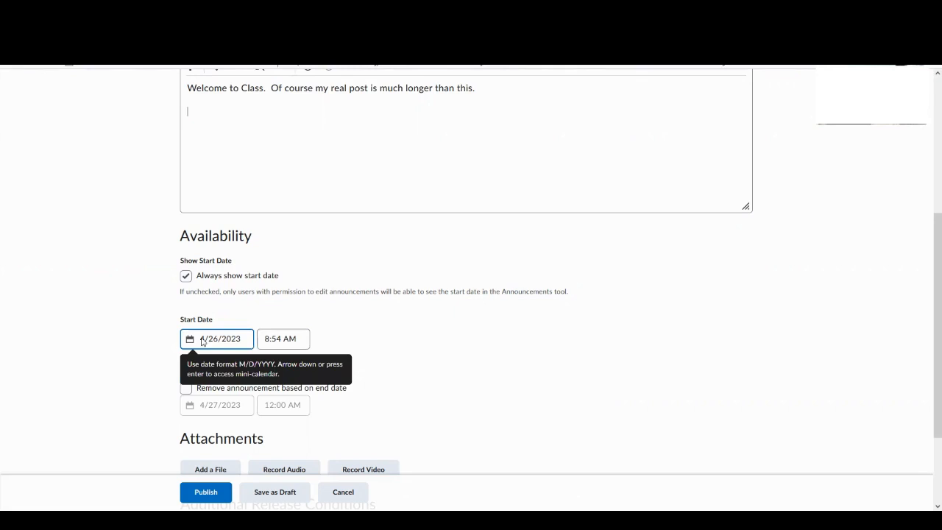
pyautogui.click(327, 344)
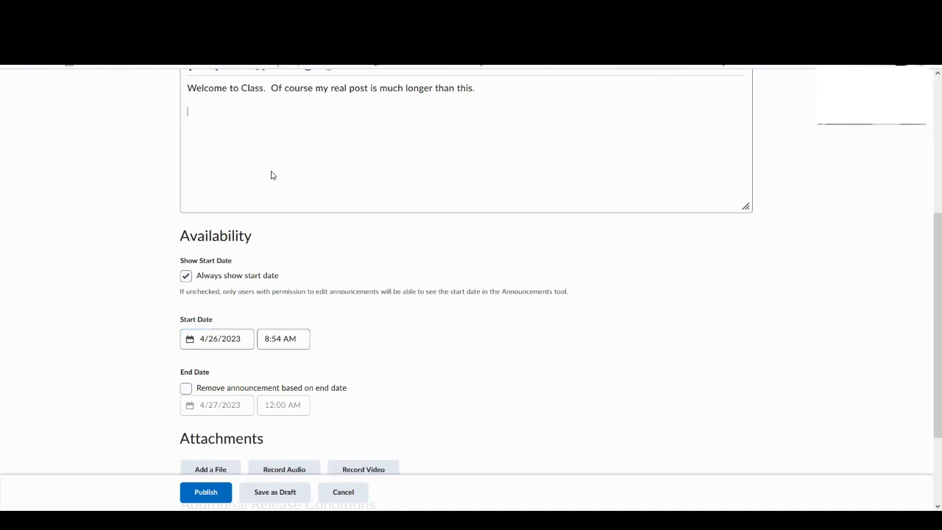
pyautogui.scroll(2, 268, 180)
pyautogui.scroll(-2, 243, 279)
pyautogui.scroll(-2, 290, 363)
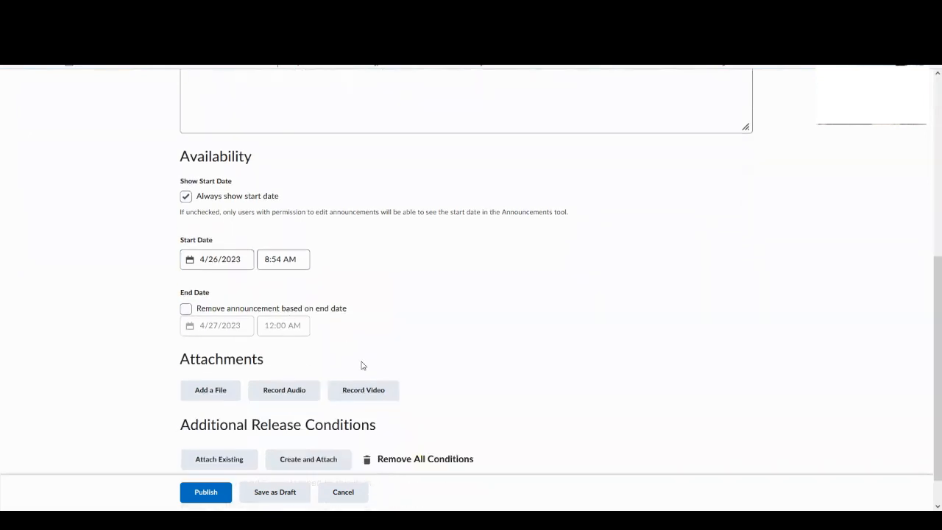
pyautogui.scroll(-1, 361, 365)
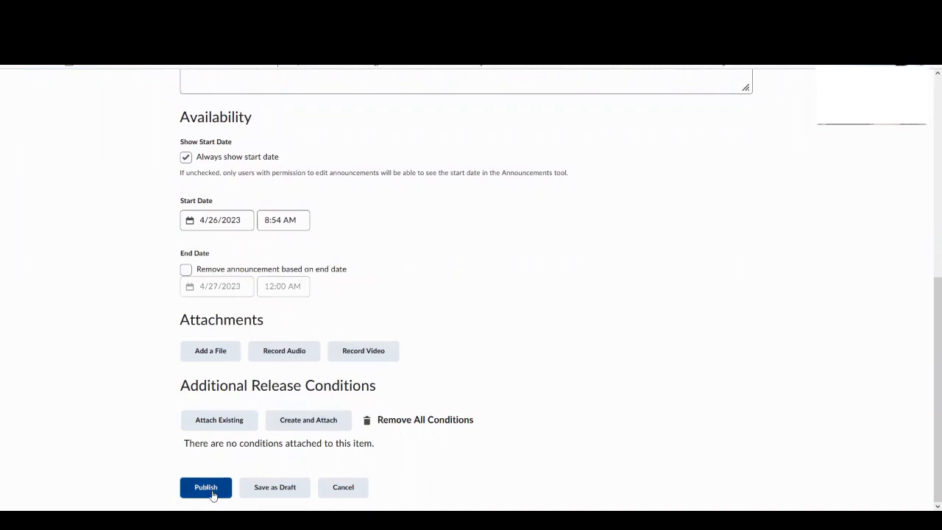
pyautogui.scroll(8, 363, 338)
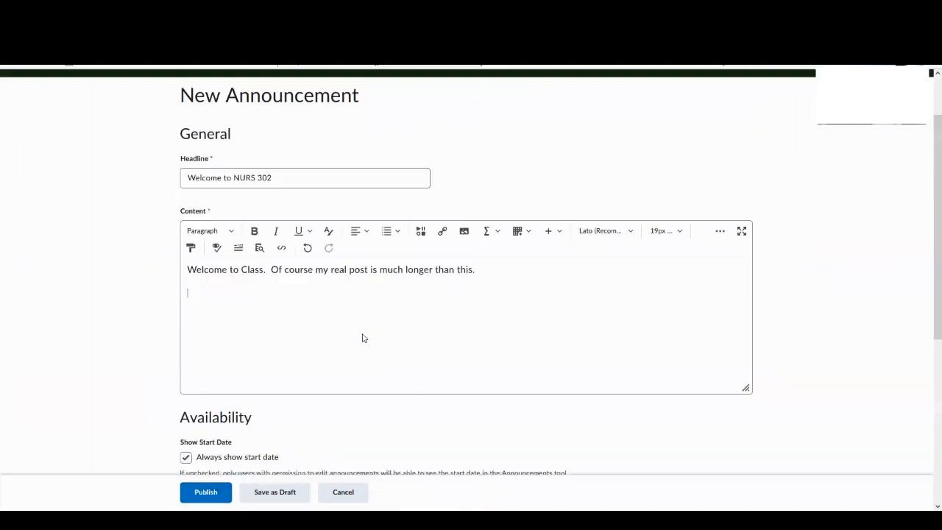
pyautogui.scroll(2, 363, 338)
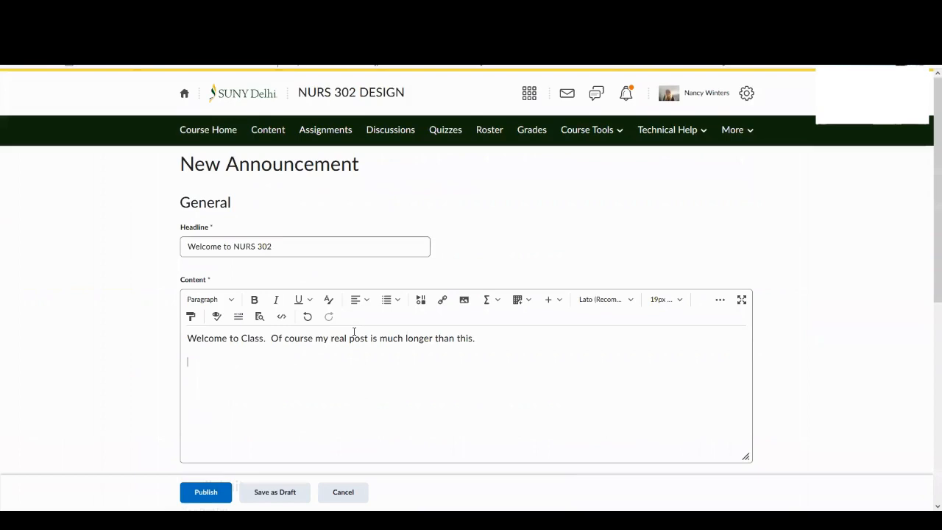
# - Abandon the unpublished announcement and open the Welcome-Start Here! module from the course home page
pyautogui.click(225, 144)
pyautogui.click(488, 313)
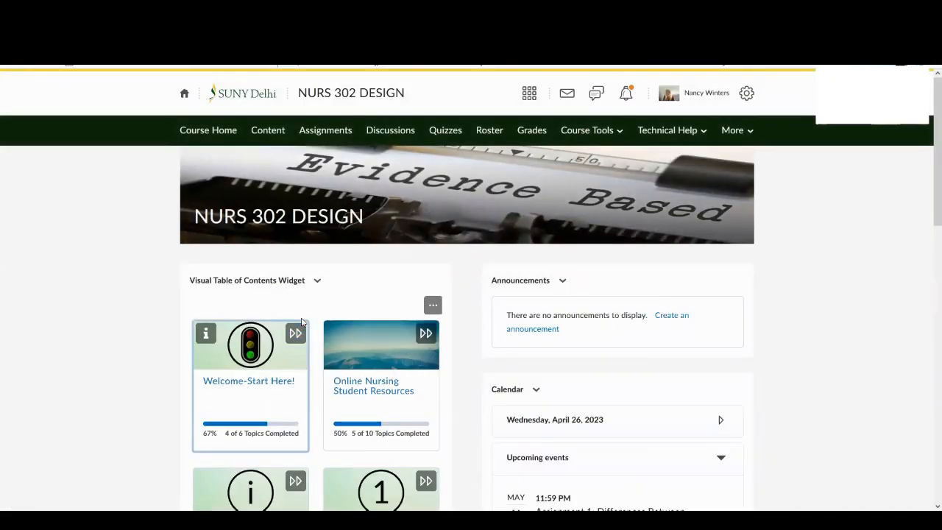
pyautogui.scroll(-2, 301, 322)
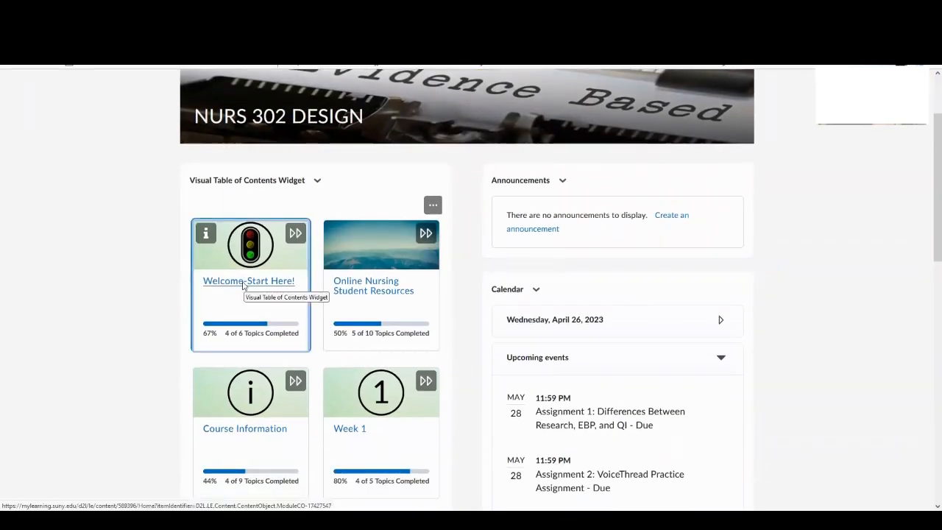
pyautogui.click(244, 286)
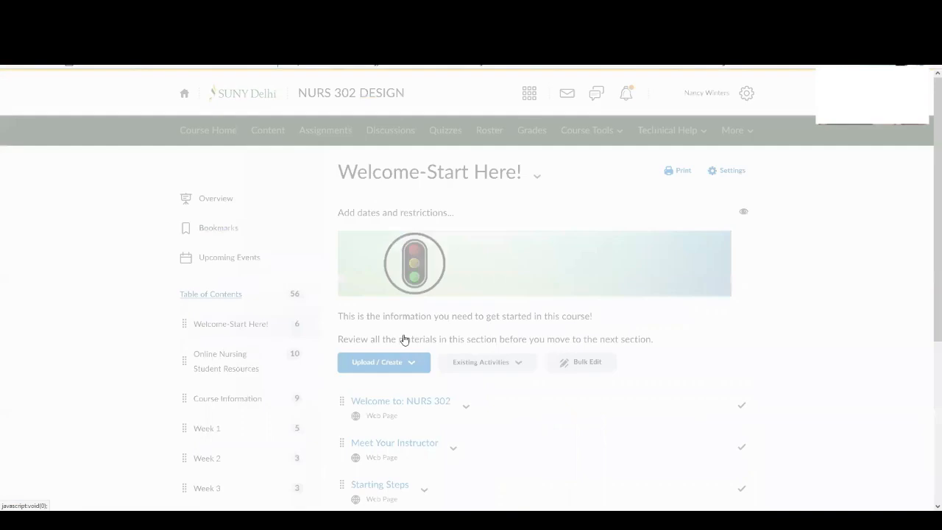
pyautogui.scroll(-5, 502, 359)
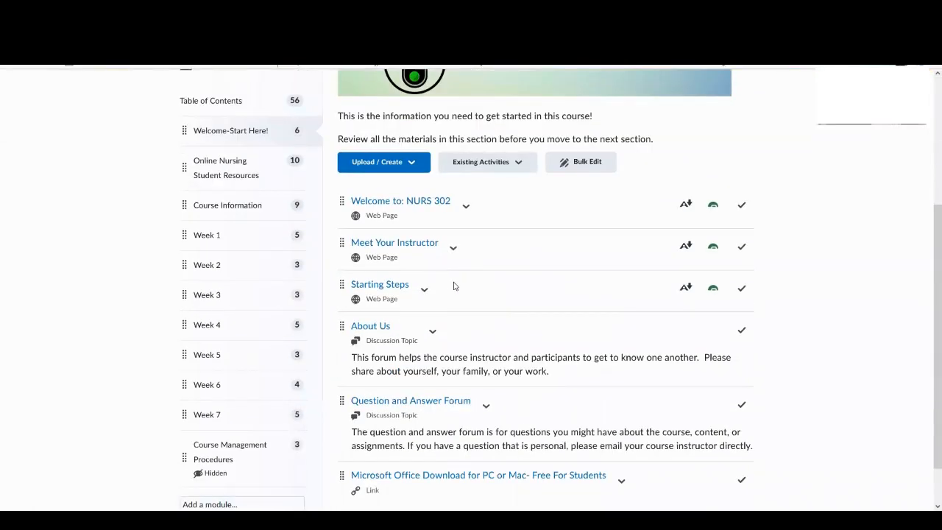
# - Open the Meet Your Instructor page for HTML editing, look through its bio, contact and communication sections, and leave without saving
pyautogui.click(410, 248)
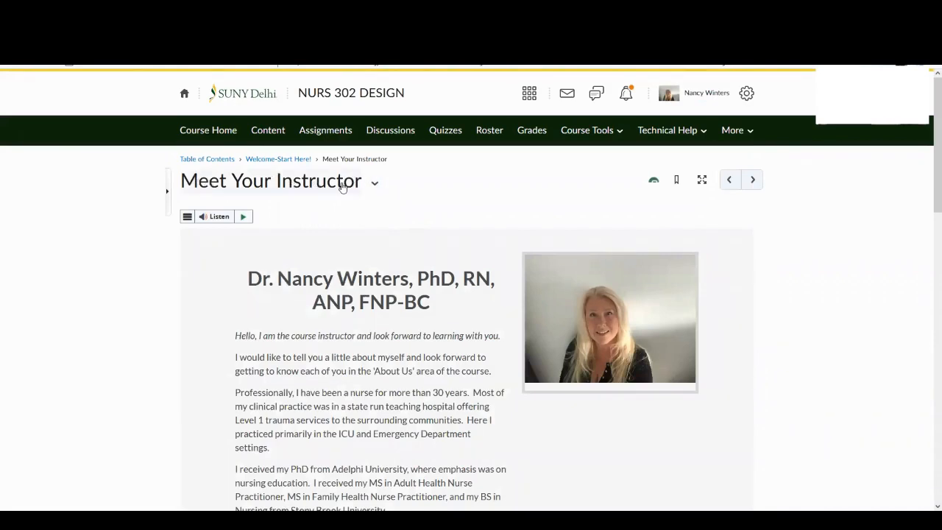
pyautogui.click(375, 184)
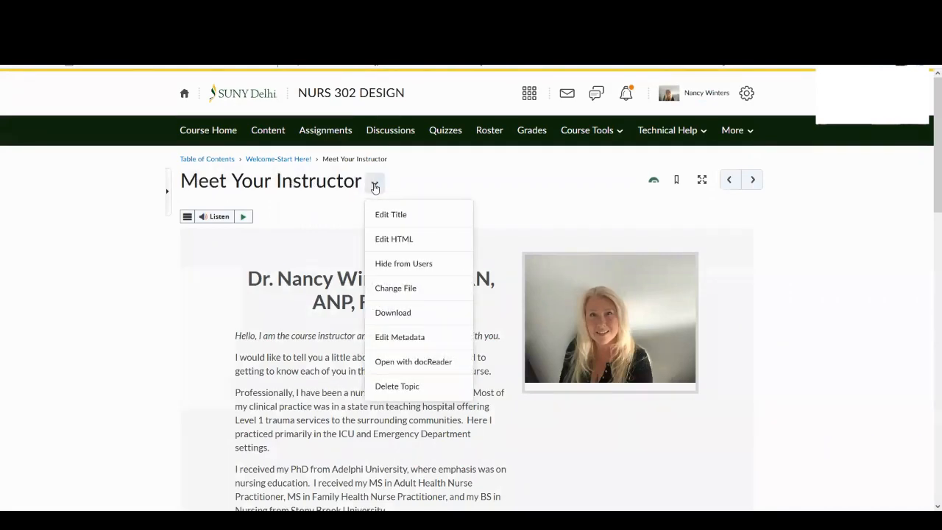
pyautogui.click(395, 239)
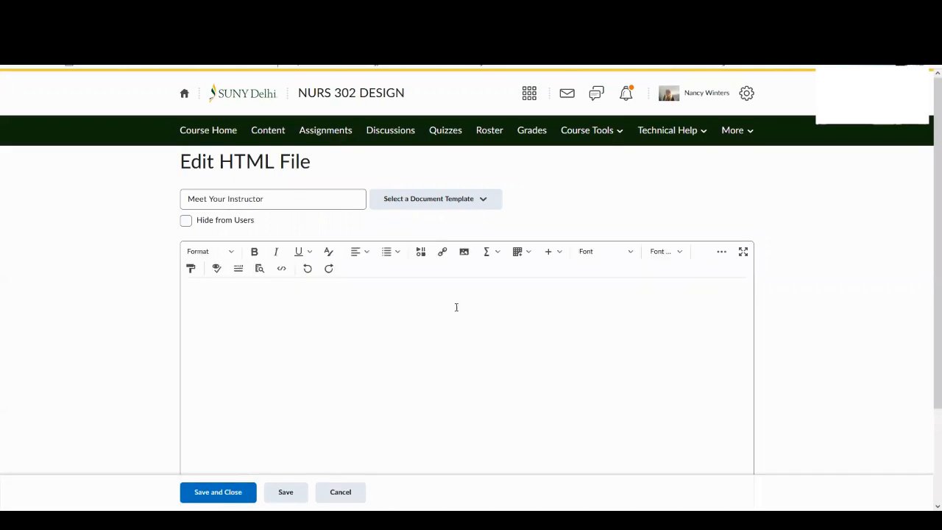
pyautogui.scroll(-5, 468, 335)
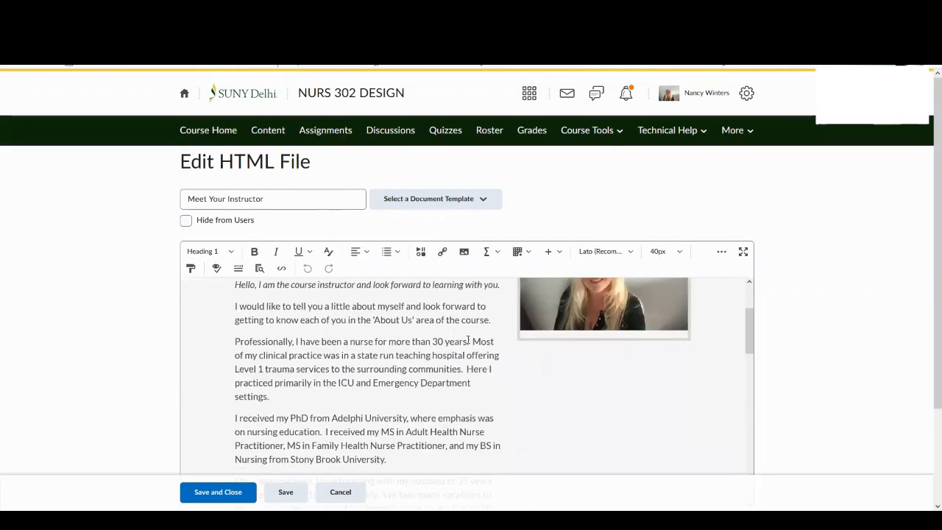
pyautogui.scroll(-4, 502, 402)
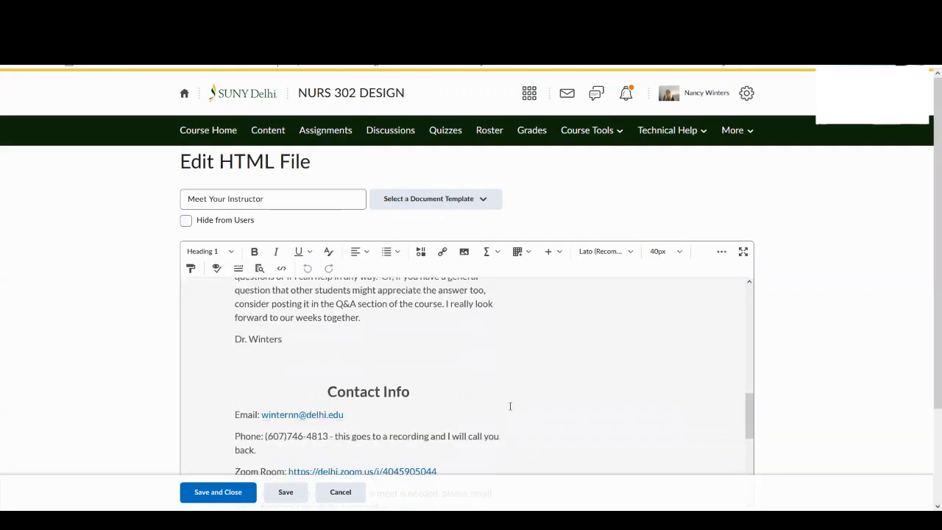
pyautogui.scroll(1, 529, 409)
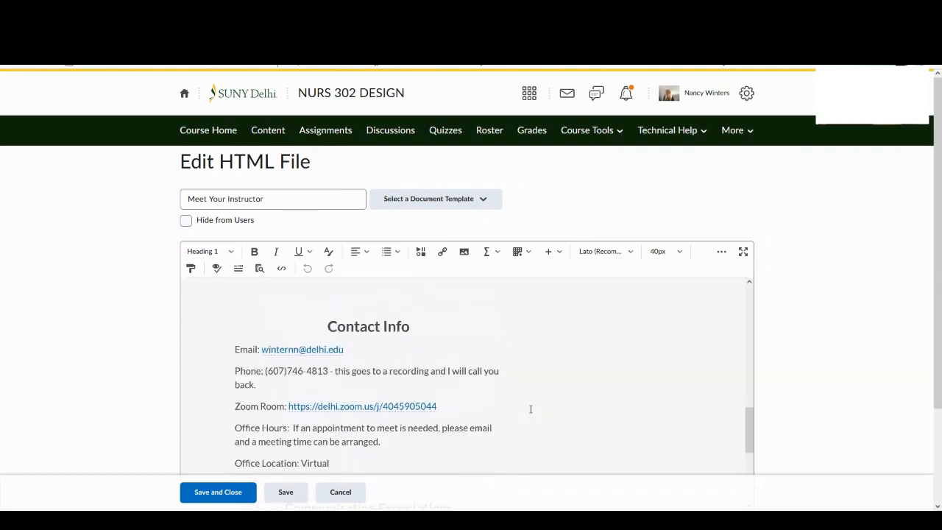
pyautogui.scroll(-4, 528, 409)
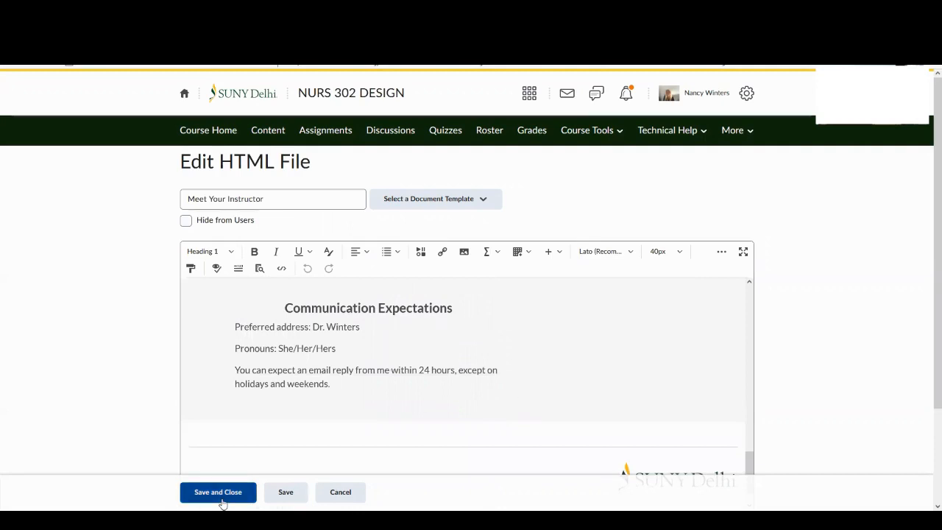
pyautogui.click(342, 492)
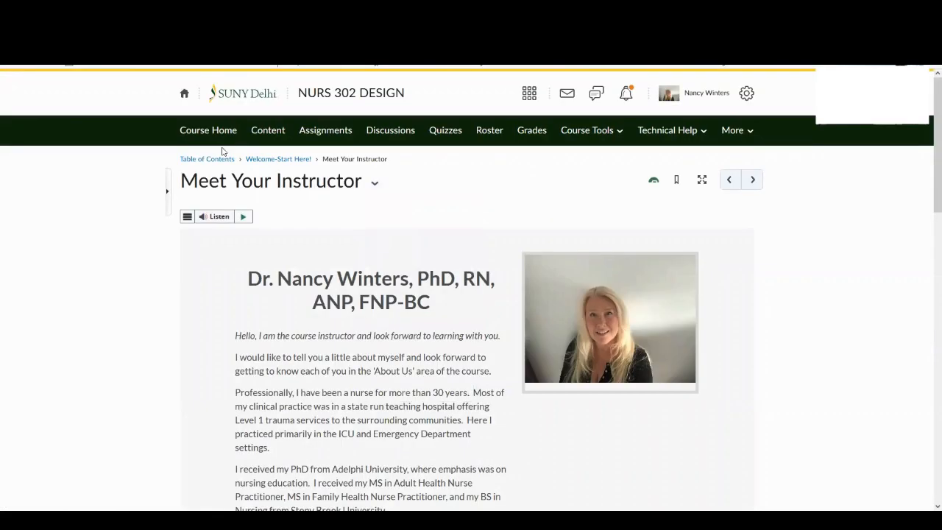
# - Return to the Welcome-Start Here! module and open its About Us discussion topic
pyautogui.click(263, 160)
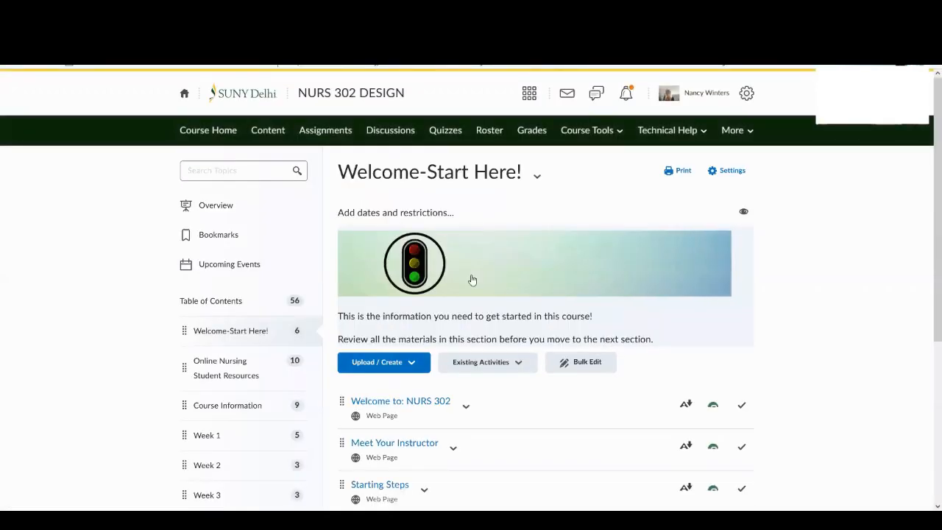
pyautogui.scroll(-1, 475, 279)
pyautogui.scroll(-4, 476, 280)
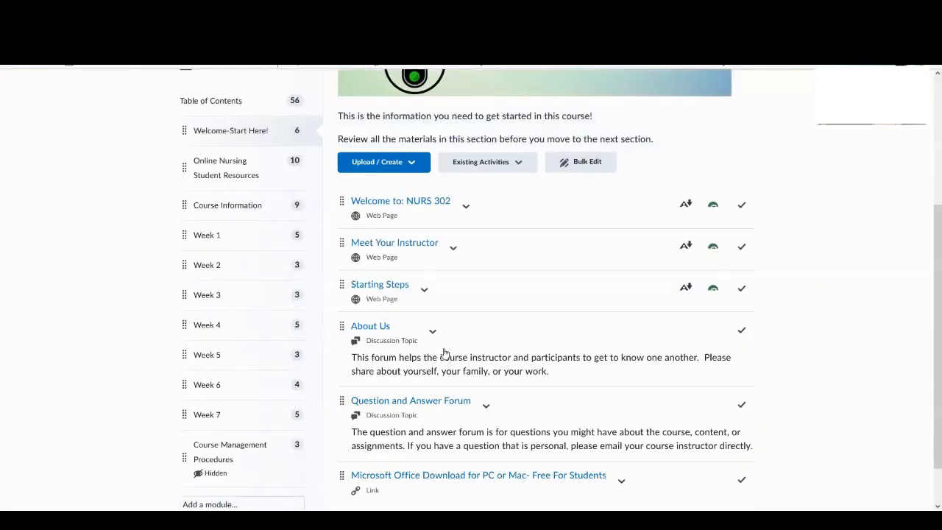
pyautogui.click(383, 278)
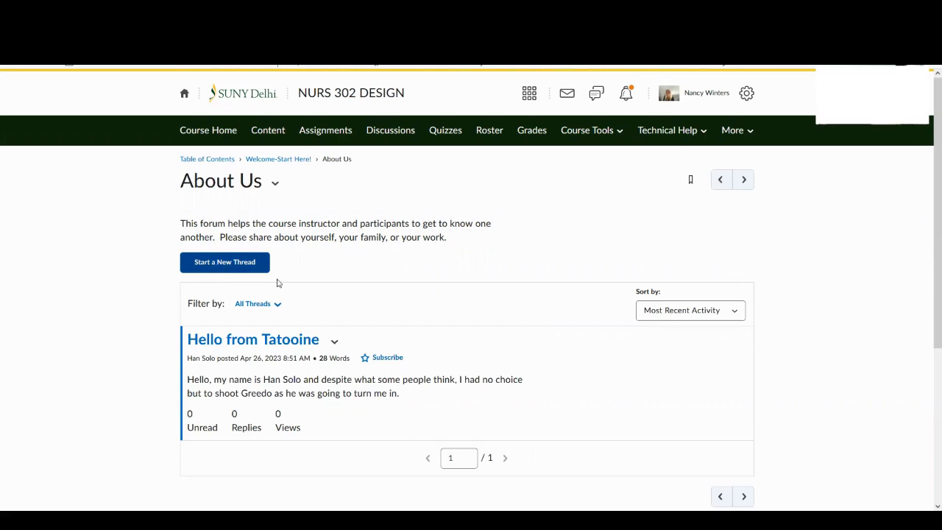
# - Start a new thread with the instructor's name as the subject and begin the message "Hi class, I already introduced myself in the"
pyautogui.click(224, 263)
pyautogui.write('Dr. Nancy Winters')
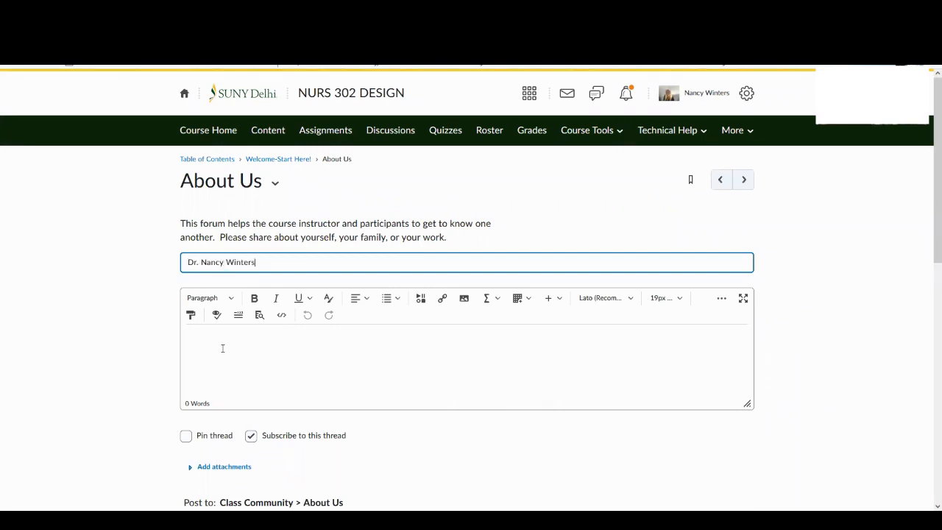
pyautogui.click(224, 350)
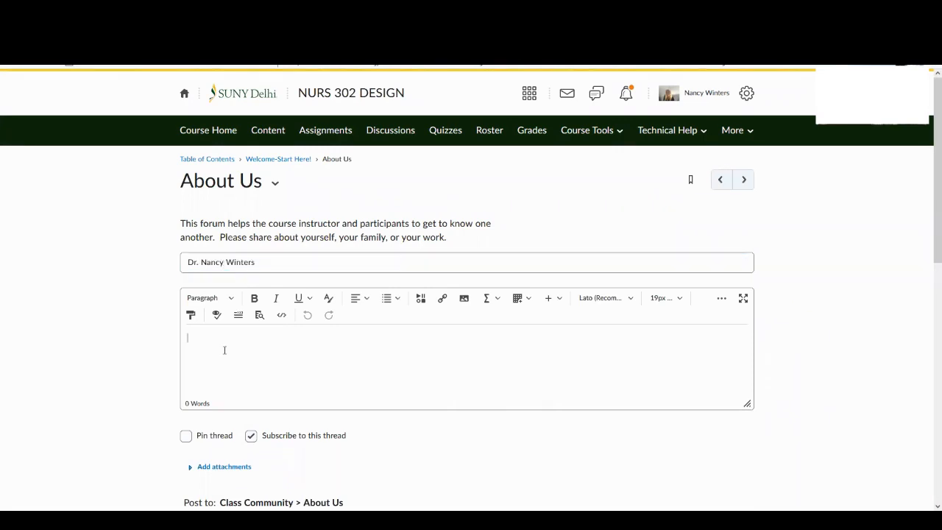
pyautogui.write('Hi class, I already introduced myself in the Mee')
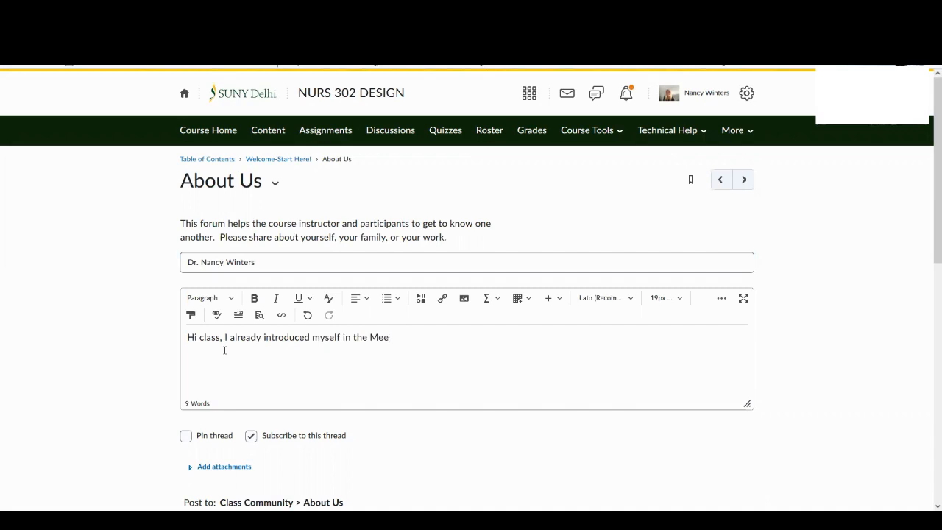
# - Continue the thread message with "Meet Your Instructor tab, and I cannot wait to hear all about you."
pyautogui.write('our Instructor tab, and I cannot wait to hear all abou tyo')
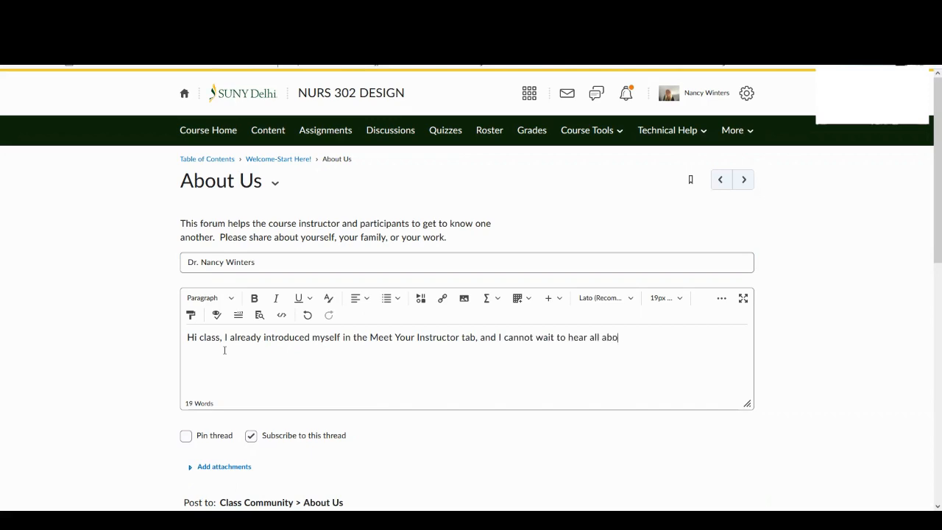
pyautogui.press('BackSpace')
pyautogui.press('BackSpace')
pyautogui.press('BackSpace')
pyautogui.press('BackSpace')
pyautogui.write('t you.  If you have not r')
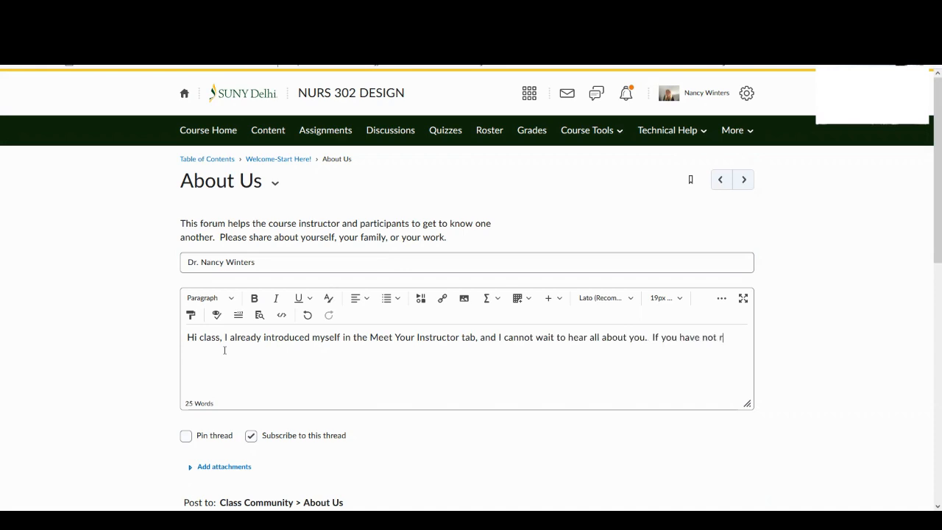
# - Finish the message with "If you have not read my bio, here it is for your convenience." and insert a Meet Your Instructor content quicklink
pyautogui.write('ead my bio, Here it is for your convenience.')
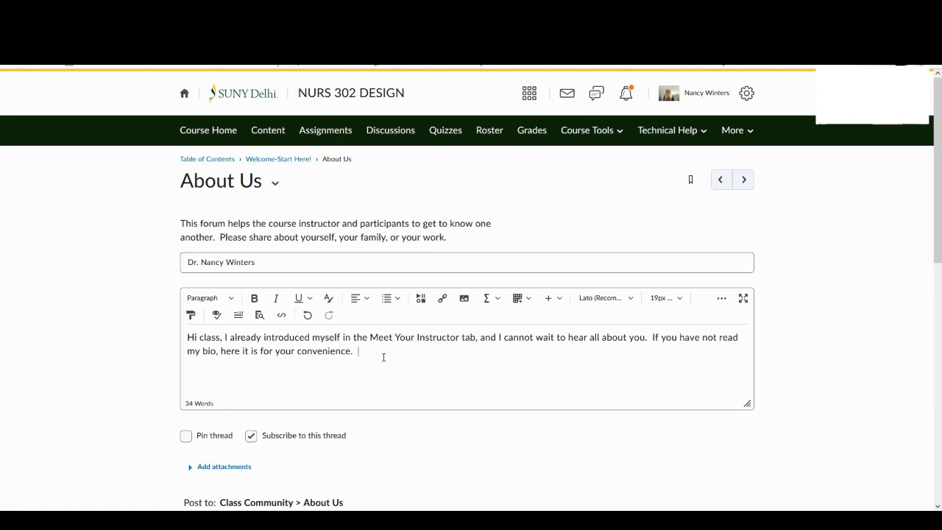
pyautogui.click(443, 298)
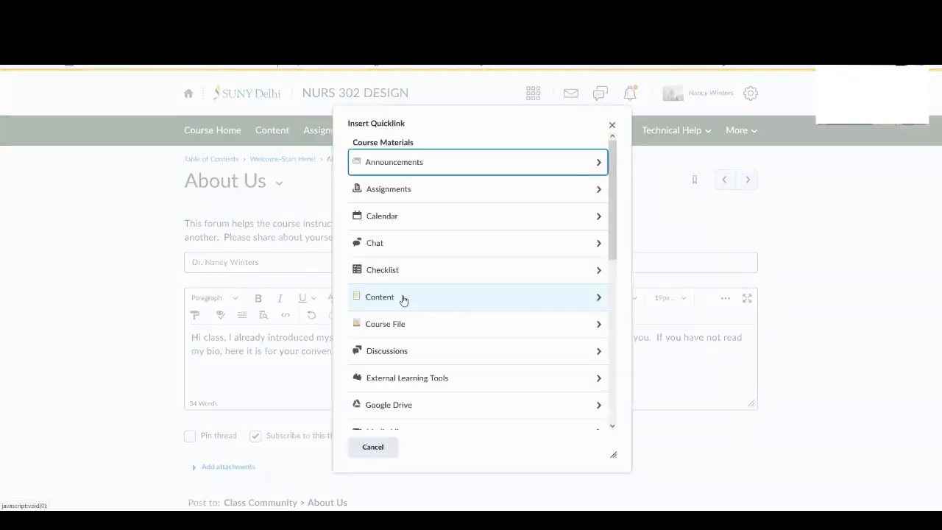
pyautogui.click(582, 299)
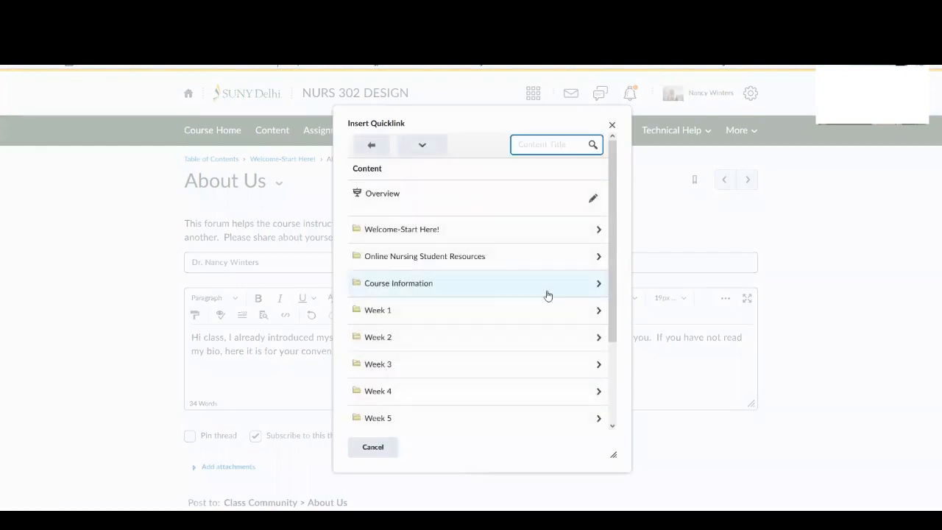
pyautogui.click(580, 232)
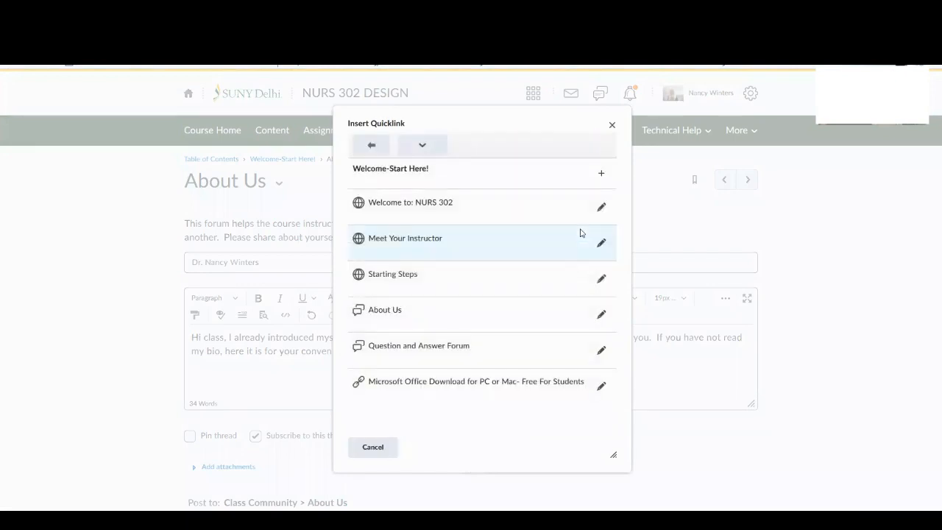
pyautogui.click(432, 240)
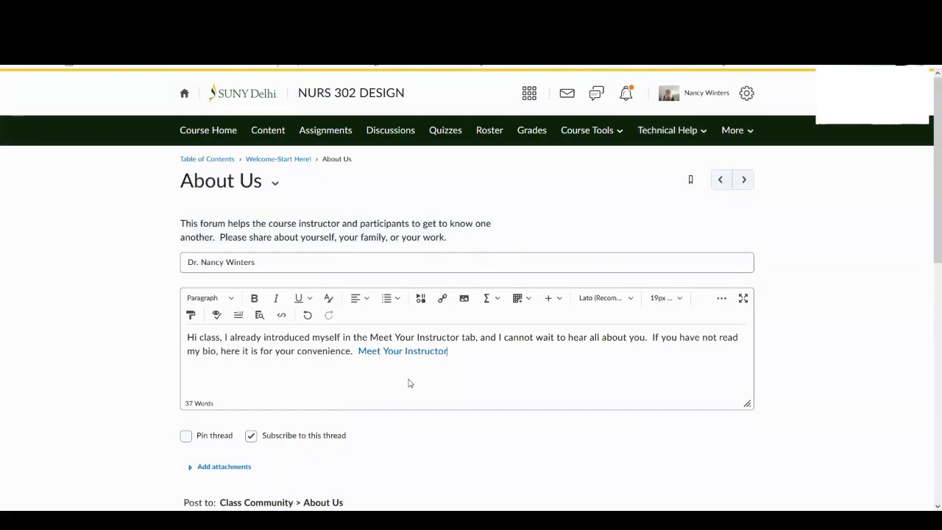
# - Leave the About Us topic without posting the new thread, discarding the entered text
pyautogui.scroll(-2, 410, 383)
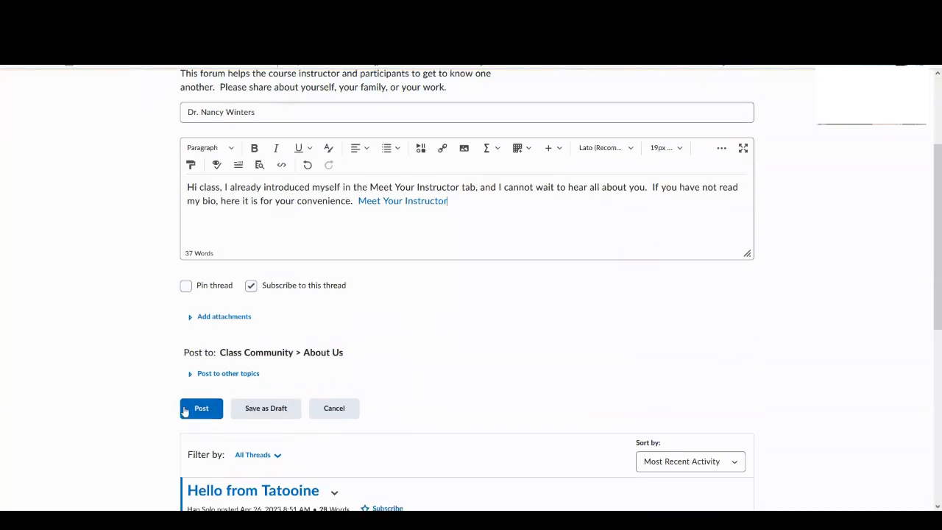
pyautogui.click(184, 411)
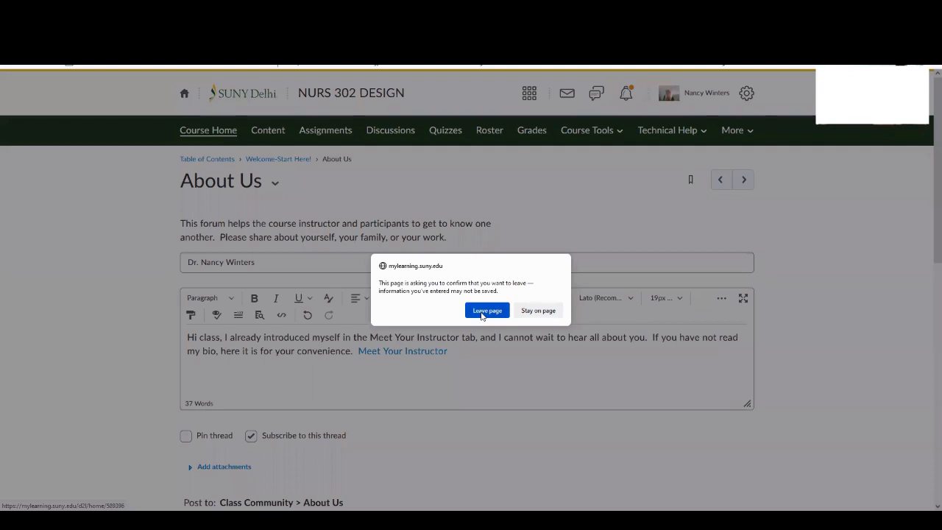
pyautogui.click(482, 316)
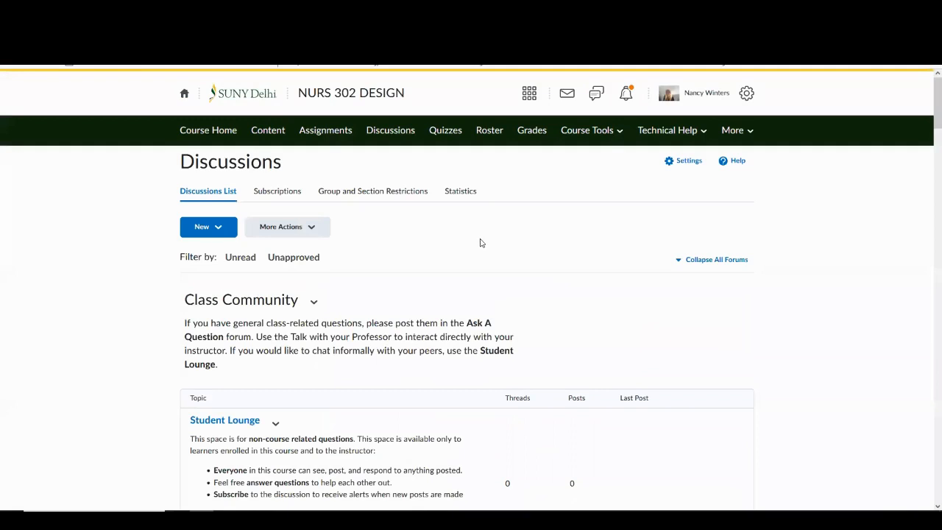
# - Open the unread thread "Posting again as I just have a lot to say!" in the About Us topic
pyautogui.scroll(-4, 481, 243)
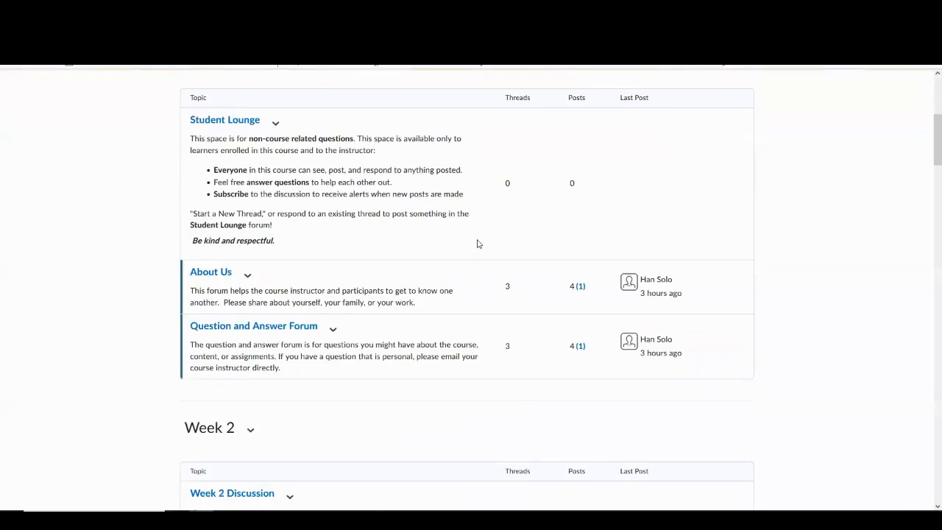
pyautogui.scroll(-1, 478, 243)
pyautogui.scroll(1, 478, 244)
pyautogui.scroll(-1, 478, 243)
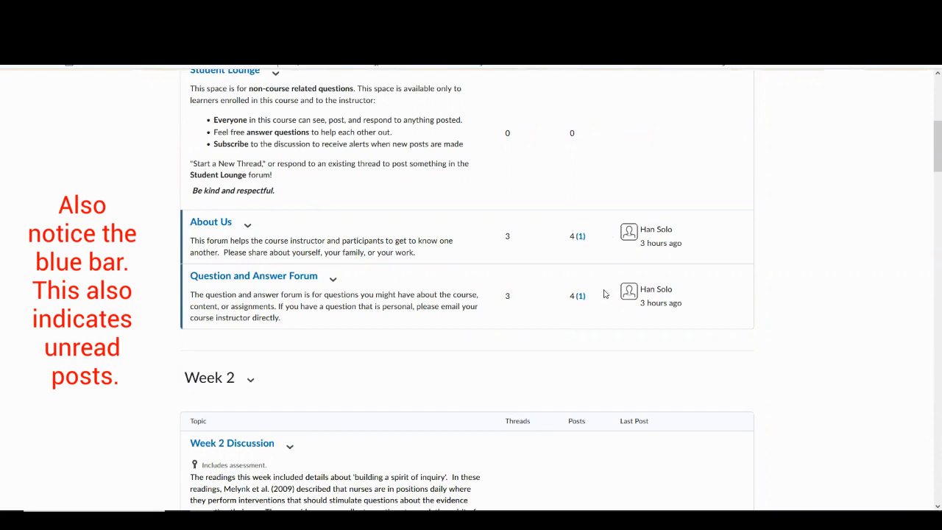
pyautogui.scroll(1, 602, 296)
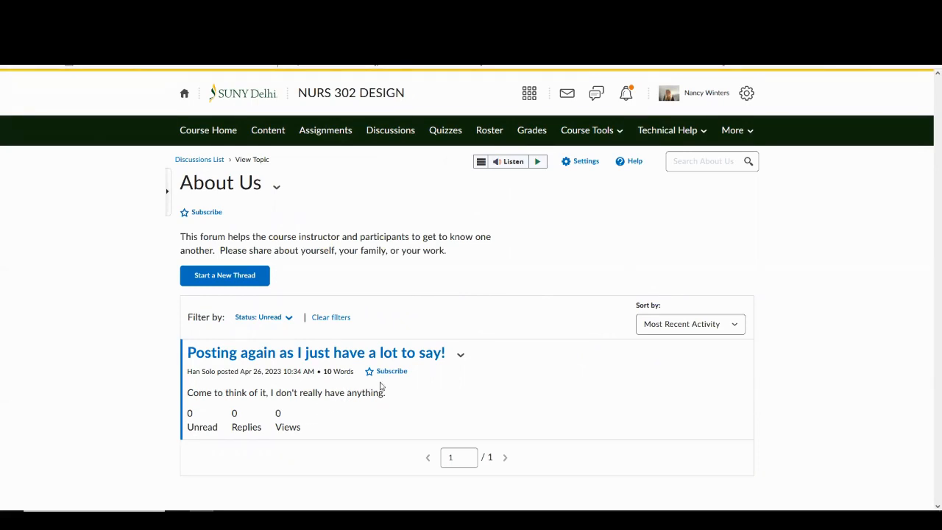
pyautogui.click(292, 358)
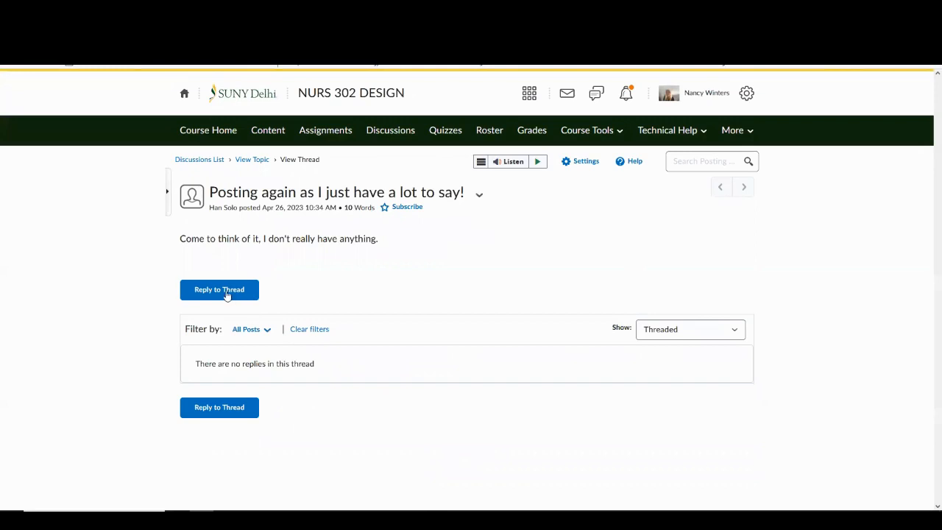
# - Reply to the thread with "Glad you have no questions.", sign it with the instructor's title and name, and post it
pyautogui.click(227, 294)
pyautogui.click(211, 350)
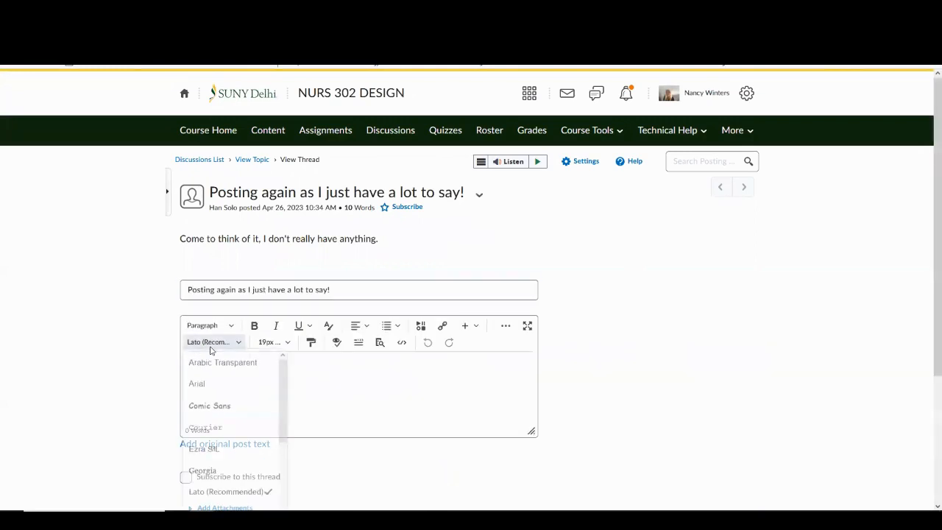
pyautogui.click(252, 354)
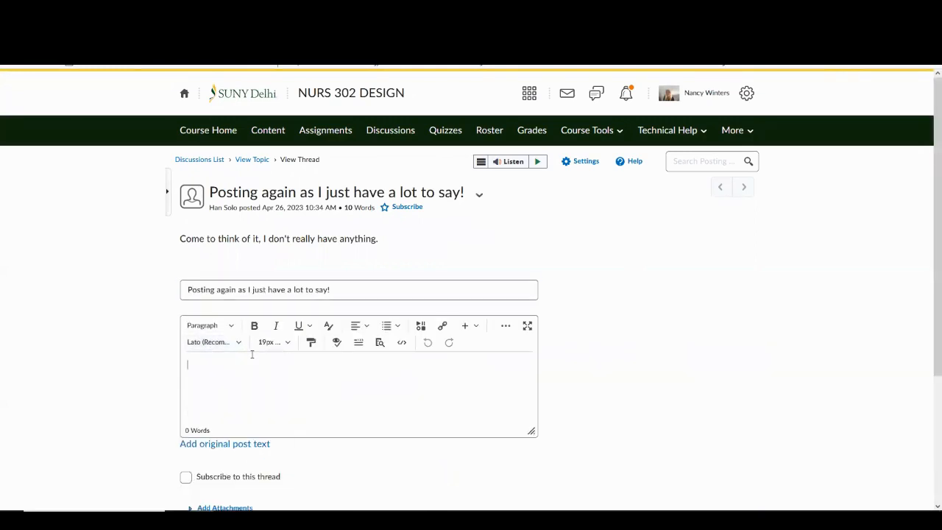
pyautogui.write('Gla')
pyautogui.write('d you have no questions. ')
pyautogui.write('Dr. Winters')
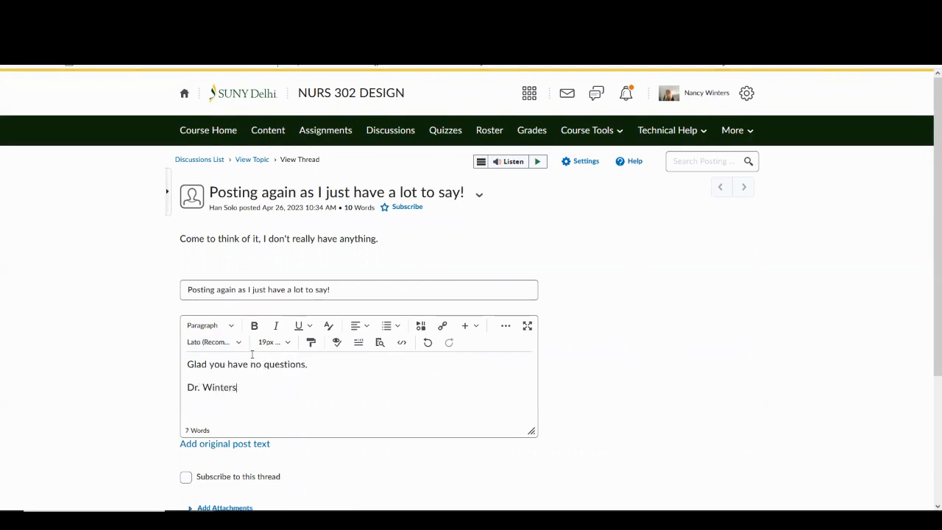
pyautogui.scroll(-2, 331, 380)
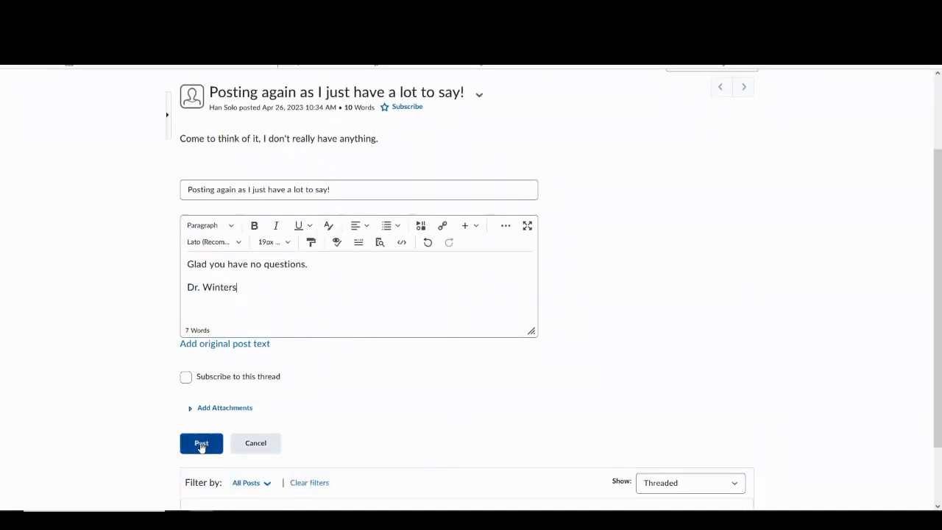
pyautogui.click(201, 446)
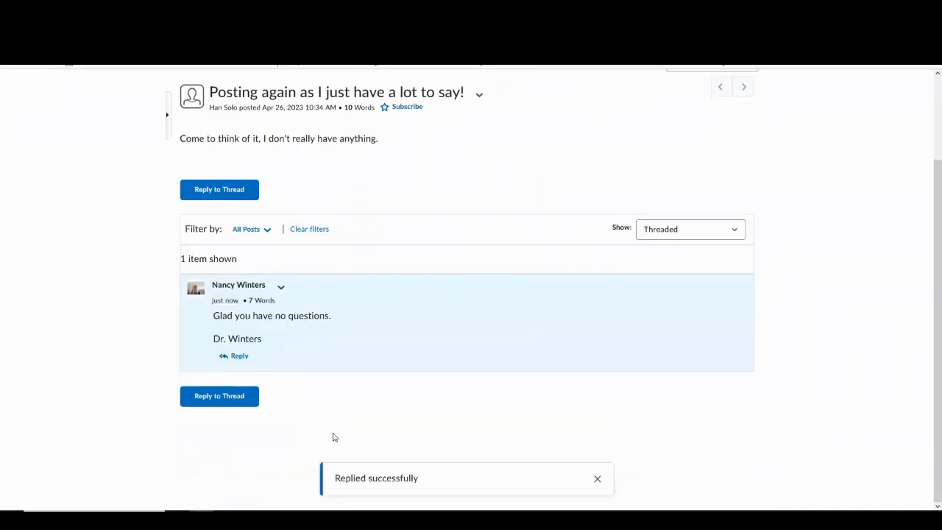
# - Return to the discussions list and open the Question and Answer Forum topic
pyautogui.scroll(2, 345, 357)
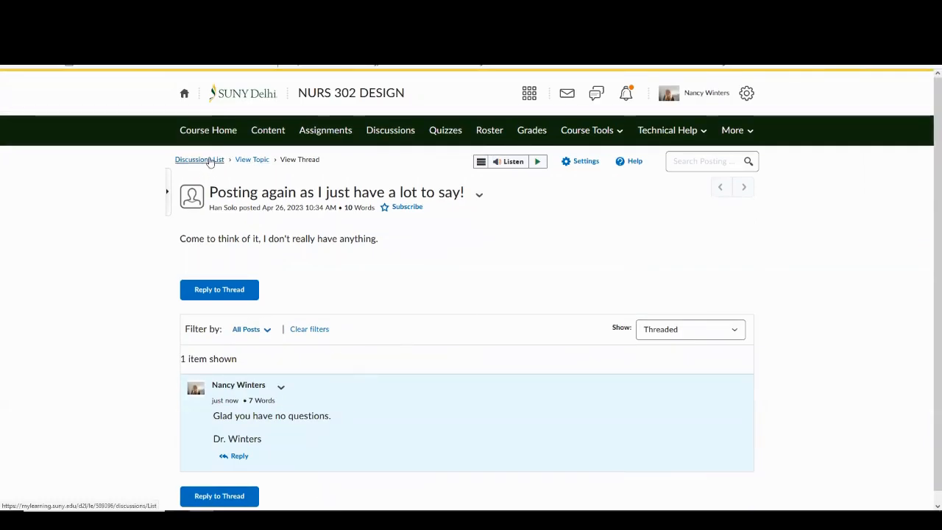
pyautogui.click(208, 163)
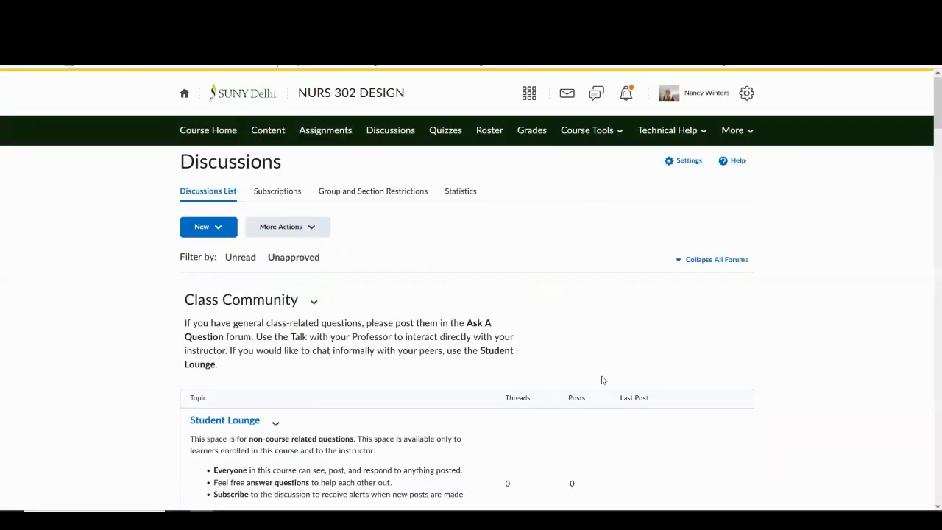
pyautogui.scroll(-3, 602, 380)
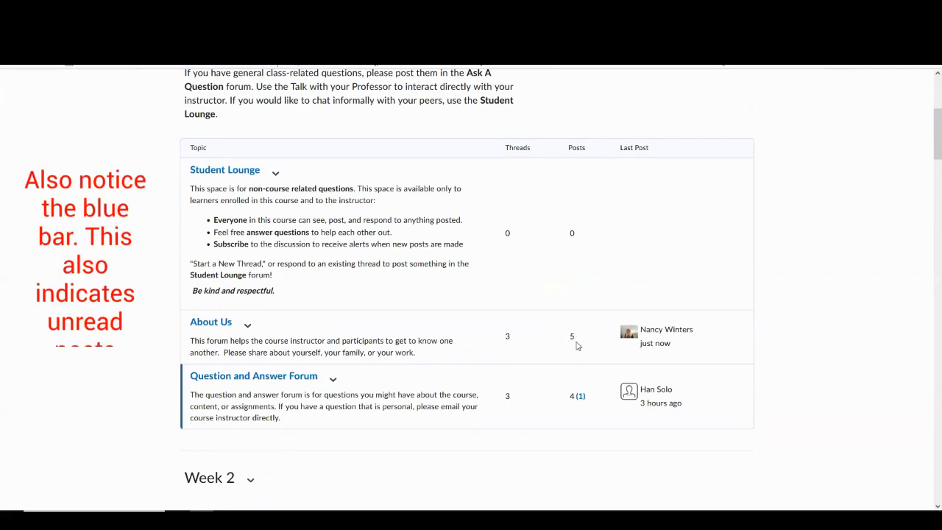
pyautogui.scroll(-1, 576, 346)
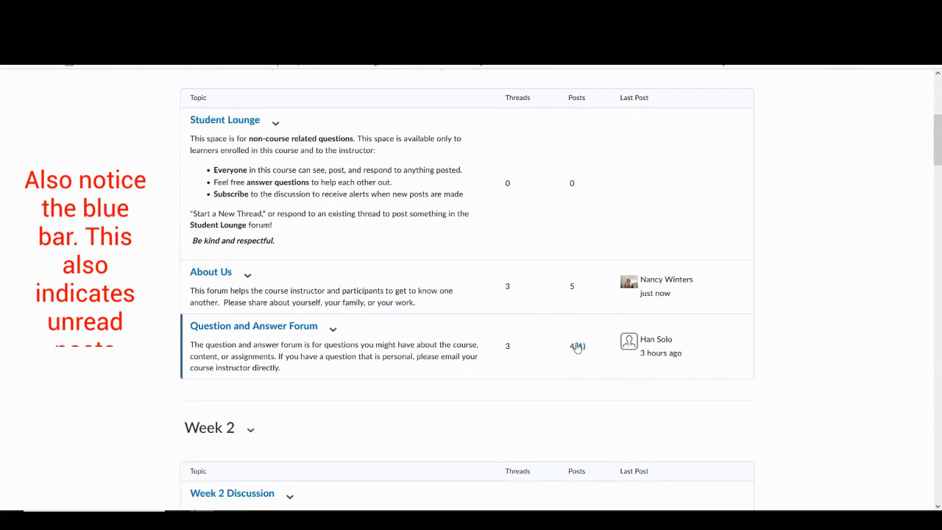
pyautogui.click(245, 332)
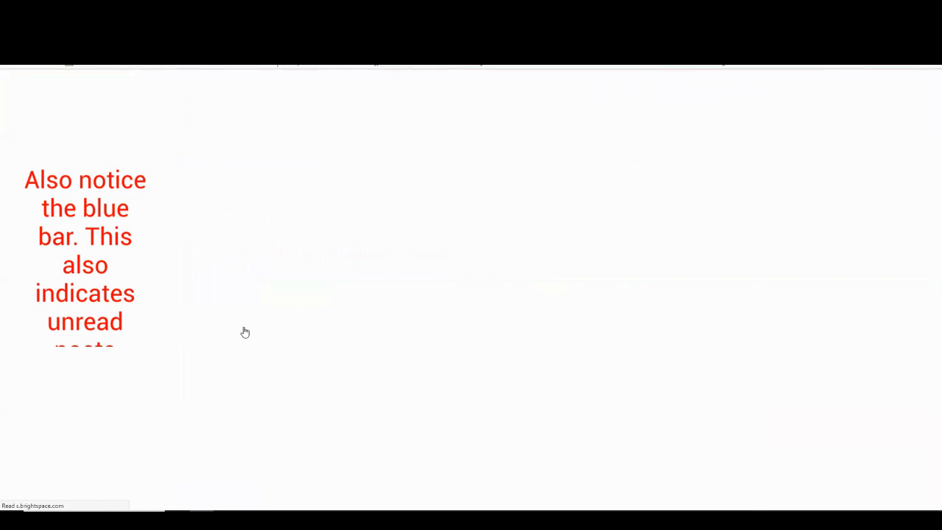
# - Look through the forum's threads and open the unread thread "Question for you"
pyautogui.scroll(-5, 369, 370)
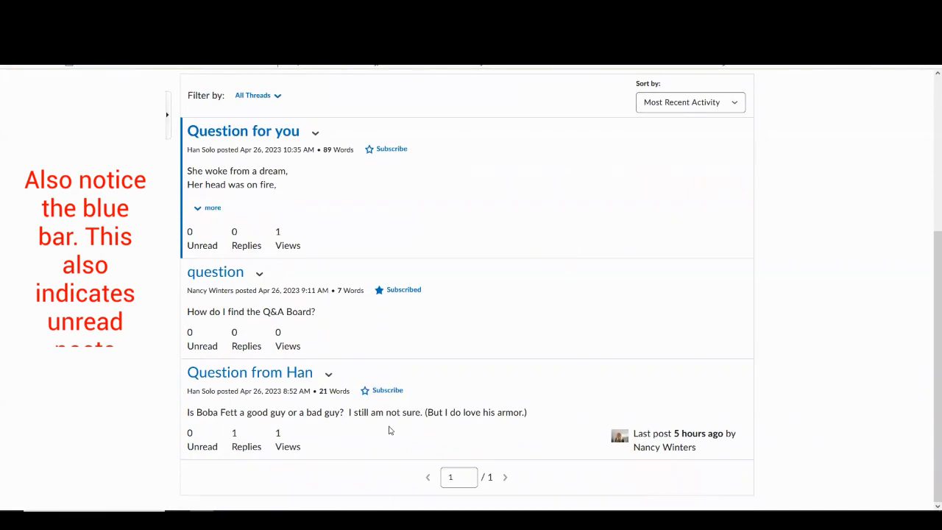
pyautogui.scroll(2, 390, 429)
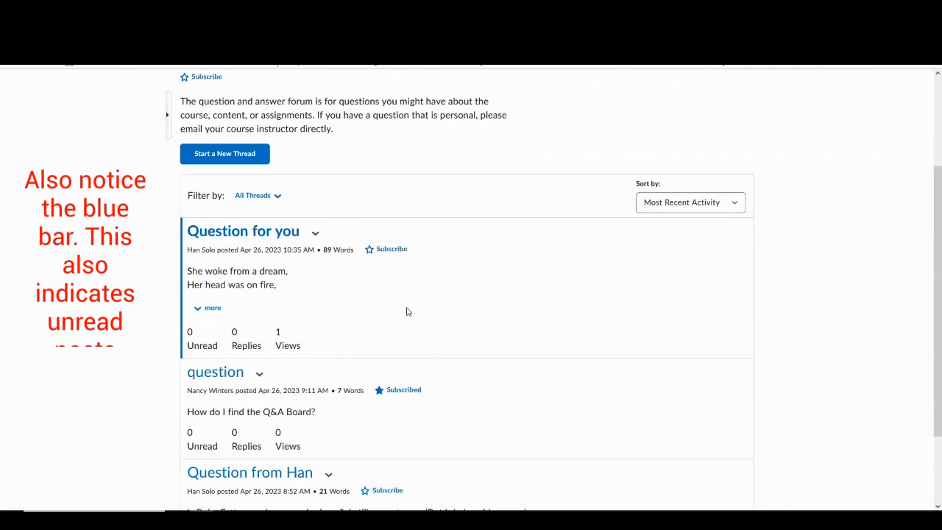
pyautogui.scroll(-1, 446, 331)
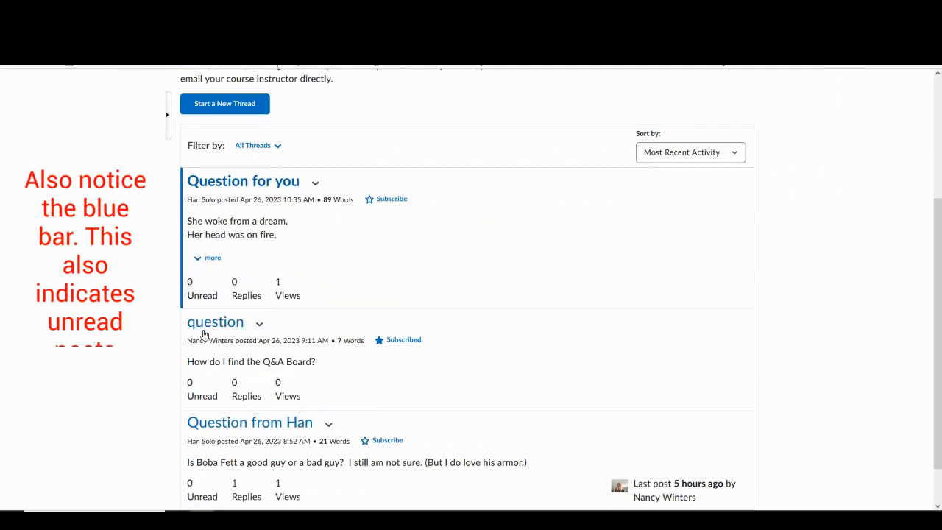
pyautogui.scroll(2, 224, 333)
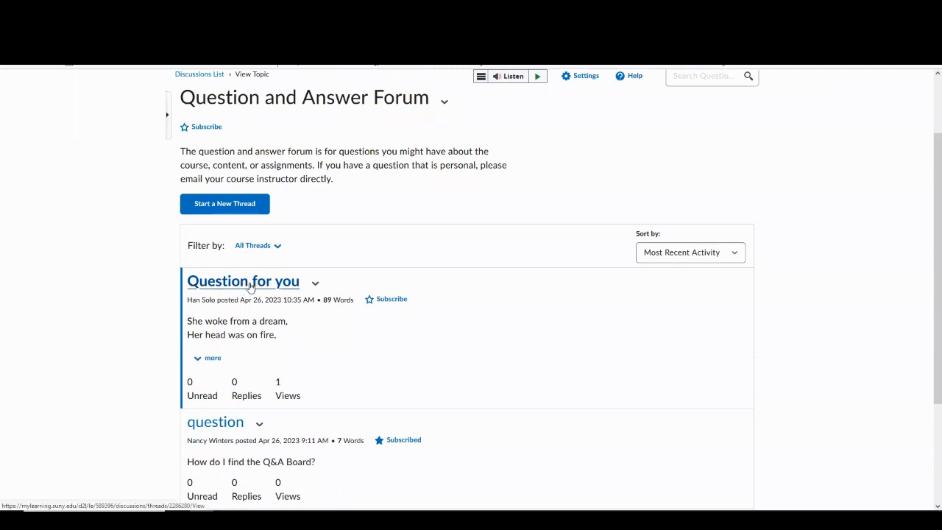
pyautogui.click(298, 331)
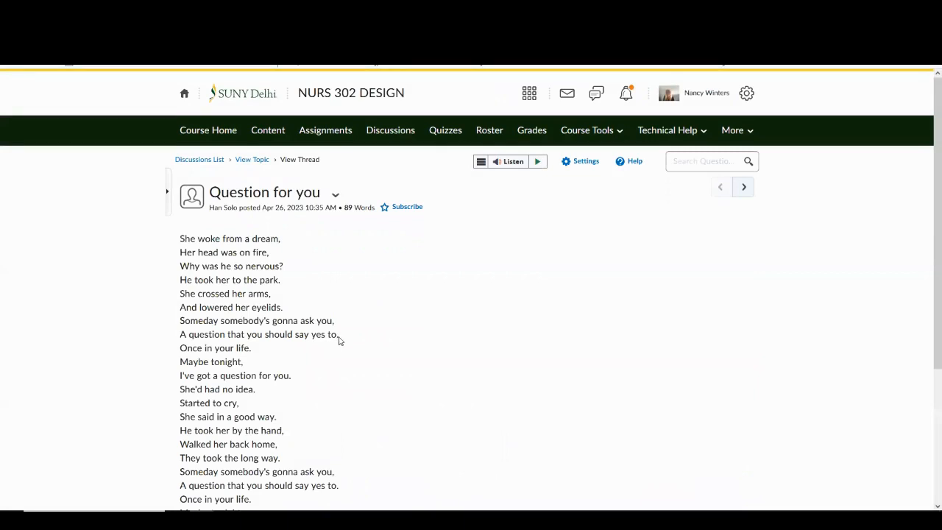
# - Read the "Question for you" post and post the reply "Beautiful poem." to the thread
pyautogui.scroll(-3, 340, 340)
pyautogui.scroll(2, 341, 346)
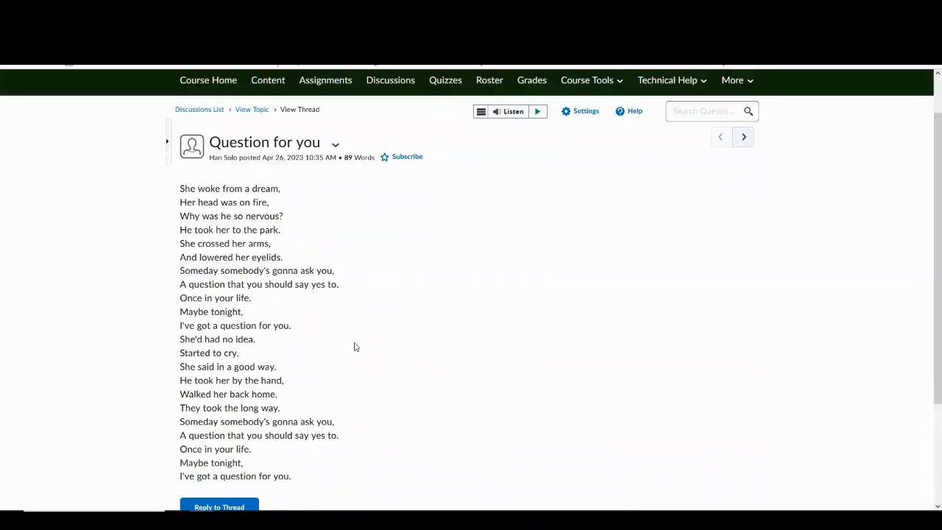
pyautogui.scroll(-3, 353, 347)
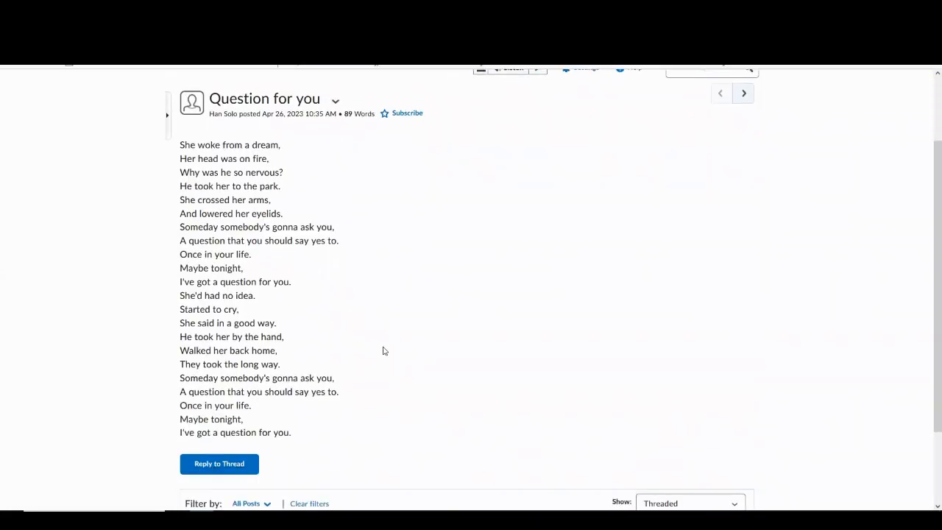
pyautogui.click(219, 367)
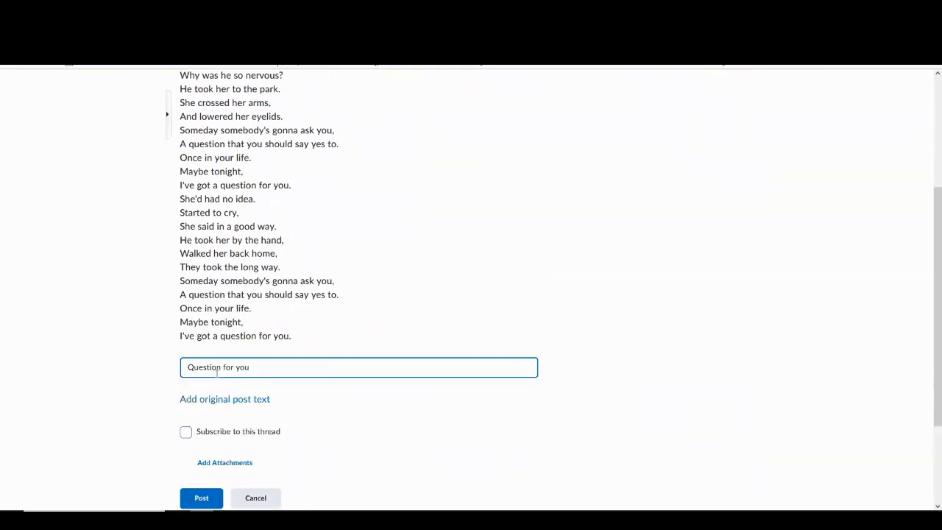
pyautogui.write('Beautiful peo')
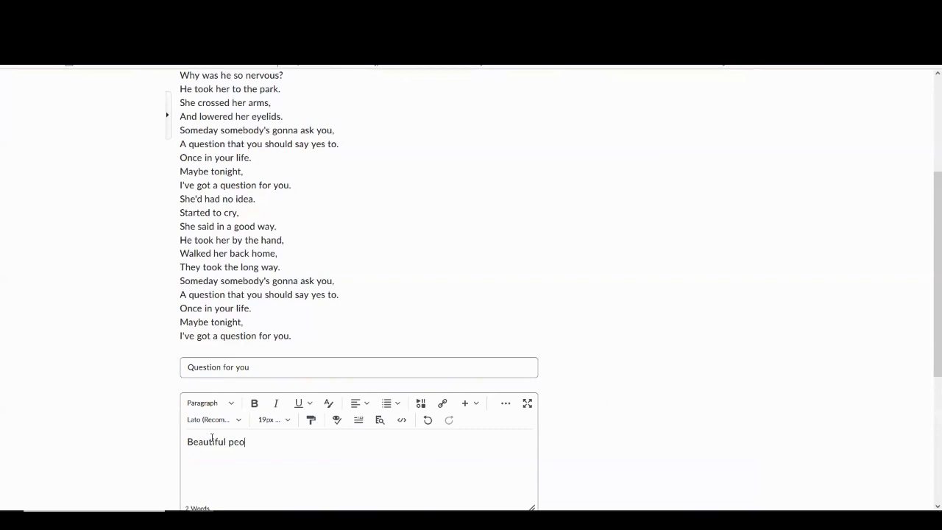
pyautogui.write('oem')
pyautogui.scroll(-3, 280, 380)
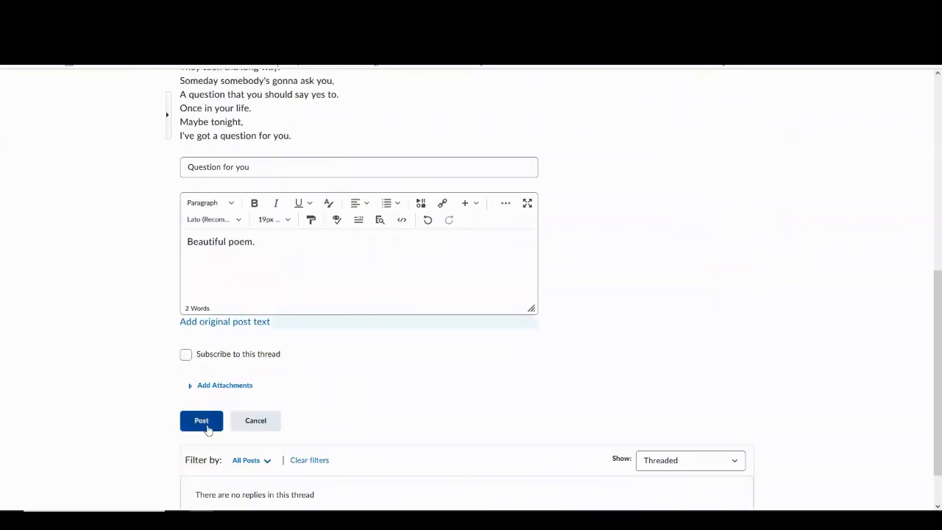
pyautogui.click(202, 422)
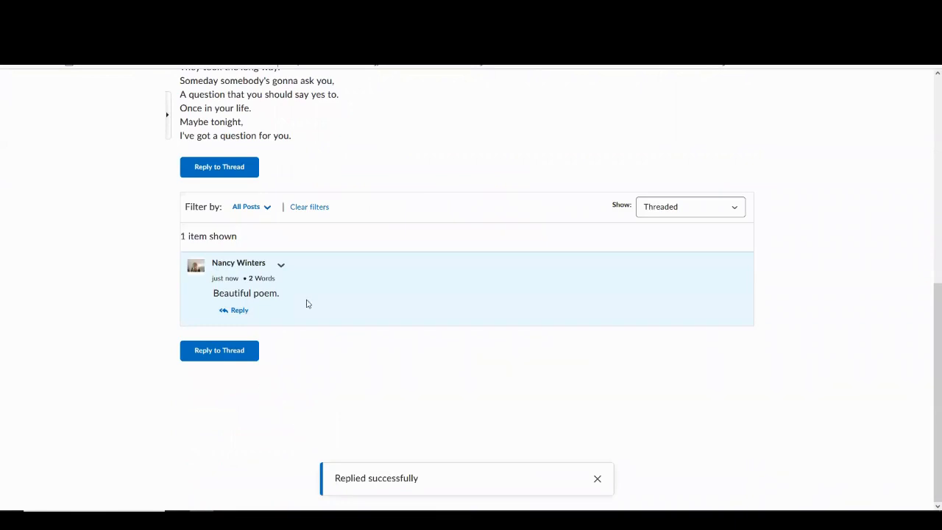
# - Go back to the Question and Answer Forum, check its threads for unread posts, and return to the discussions list
pyautogui.scroll(5, 322, 350)
pyautogui.scroll(1, 322, 351)
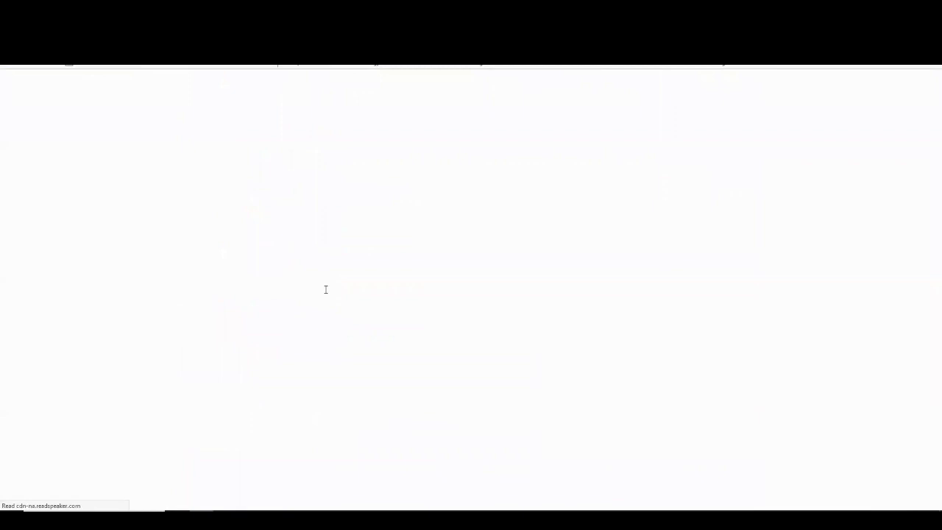
pyautogui.scroll(-2, 428, 318)
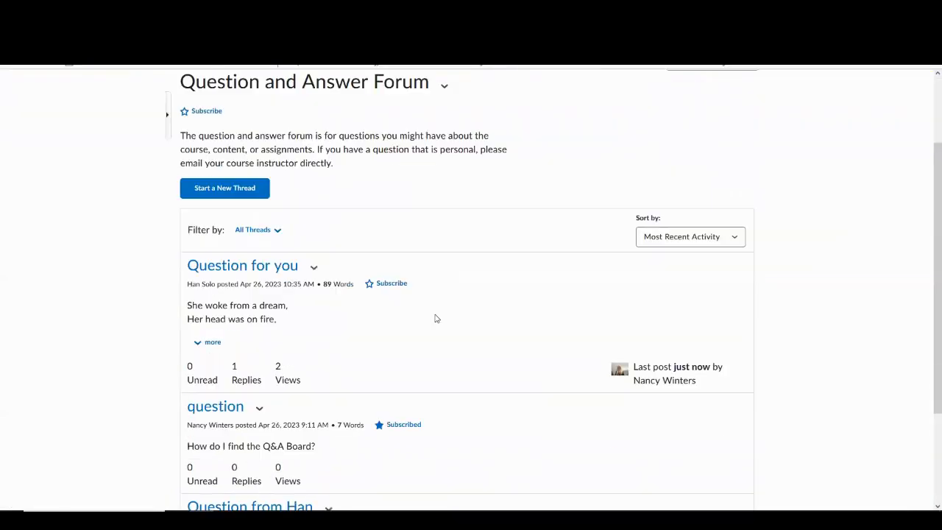
pyautogui.scroll(-1, 343, 292)
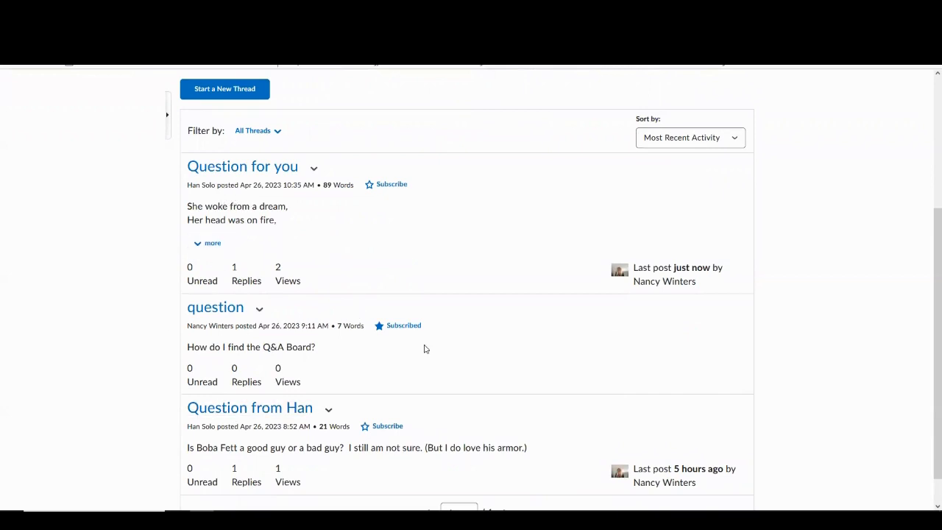
pyautogui.scroll(-1, 457, 398)
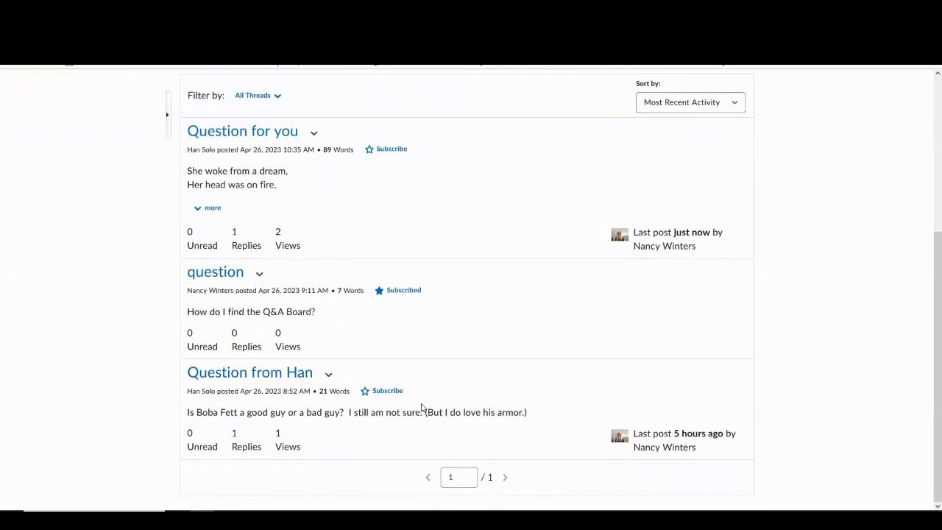
pyautogui.scroll(1, 434, 406)
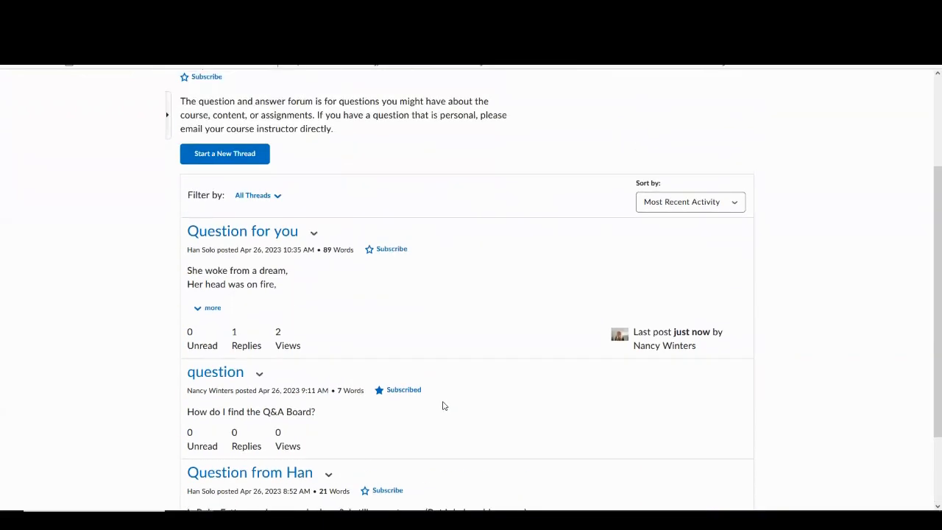
pyautogui.scroll(2, 442, 406)
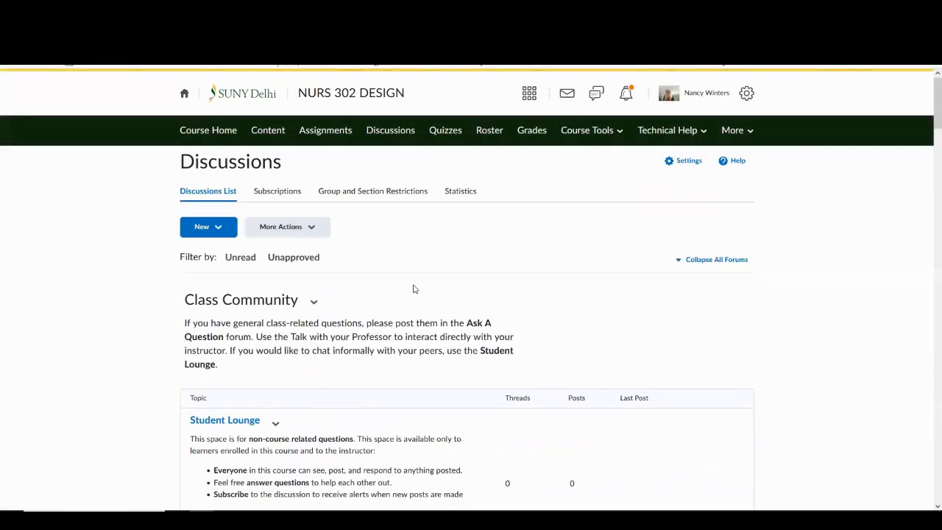
# - Examine the Week 2 Discussion topic's instructions and its thread and post counts in the discussions list
pyautogui.scroll(-6, 423, 290)
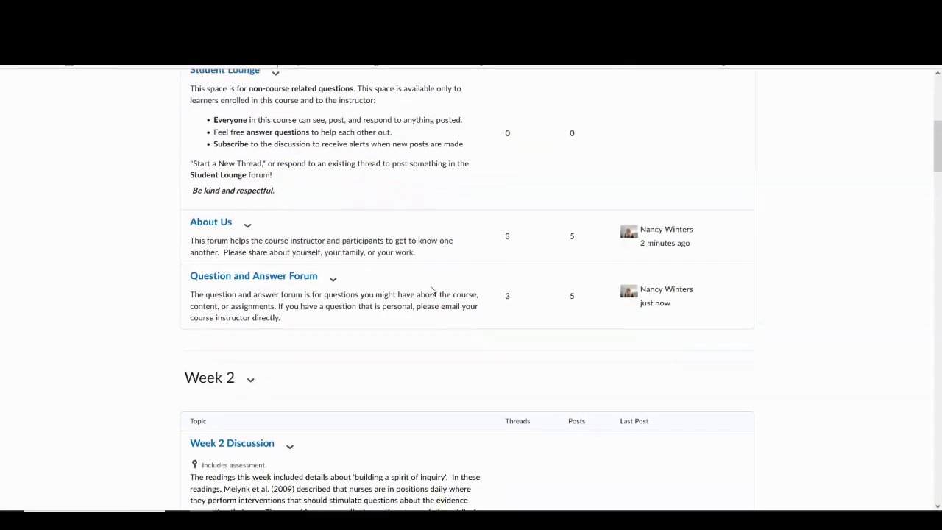
pyautogui.scroll(-4, 435, 291)
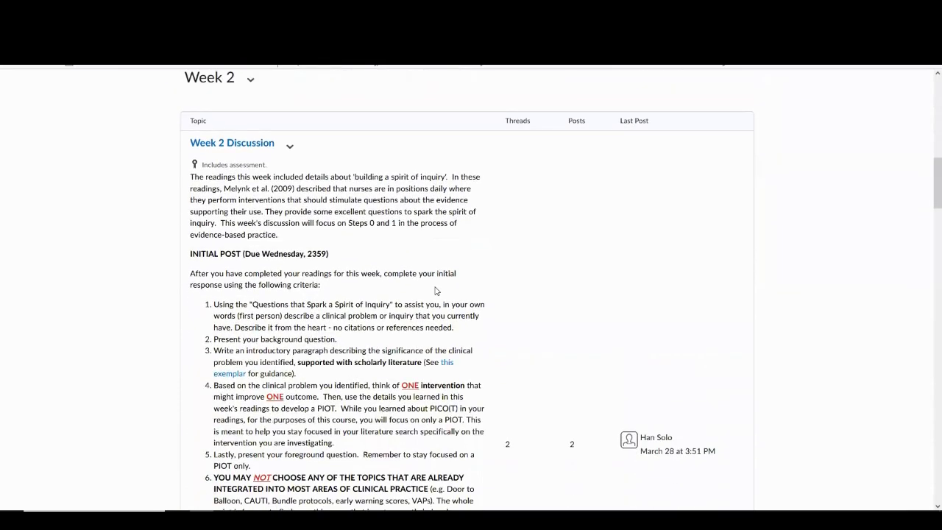
pyautogui.scroll(-2, 436, 287)
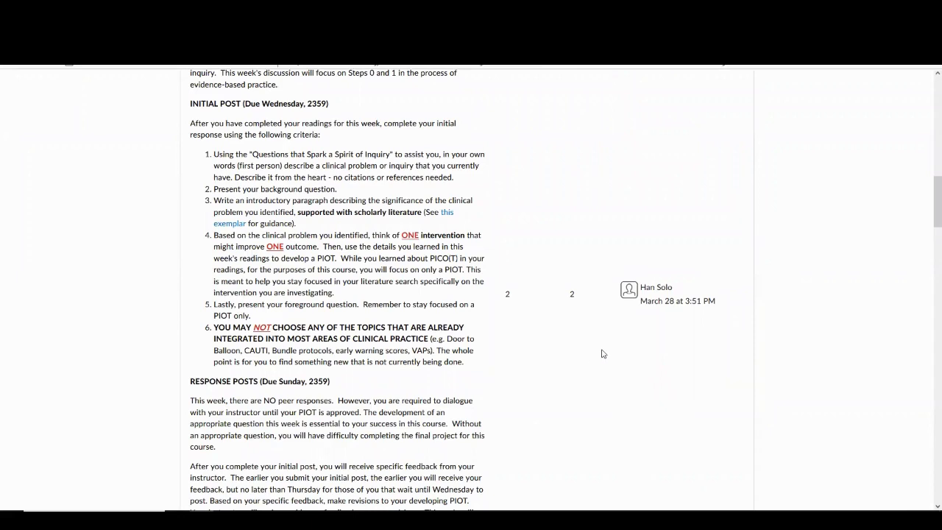
pyautogui.scroll(1, 618, 358)
pyautogui.scroll(4, 620, 356)
pyautogui.scroll(-2, 581, 408)
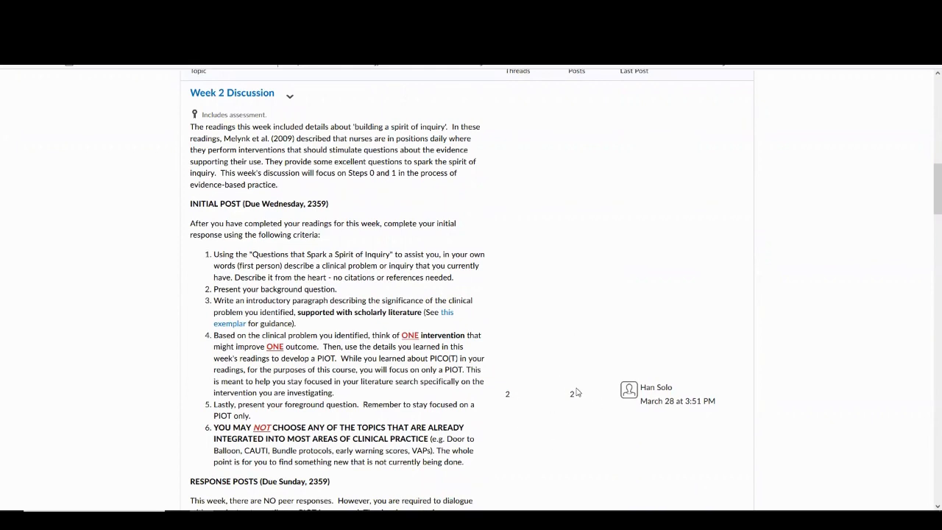
# - Open the Week 2 Discussion topic and look through its instructions and response post requirements
pyautogui.scroll(2, 577, 393)
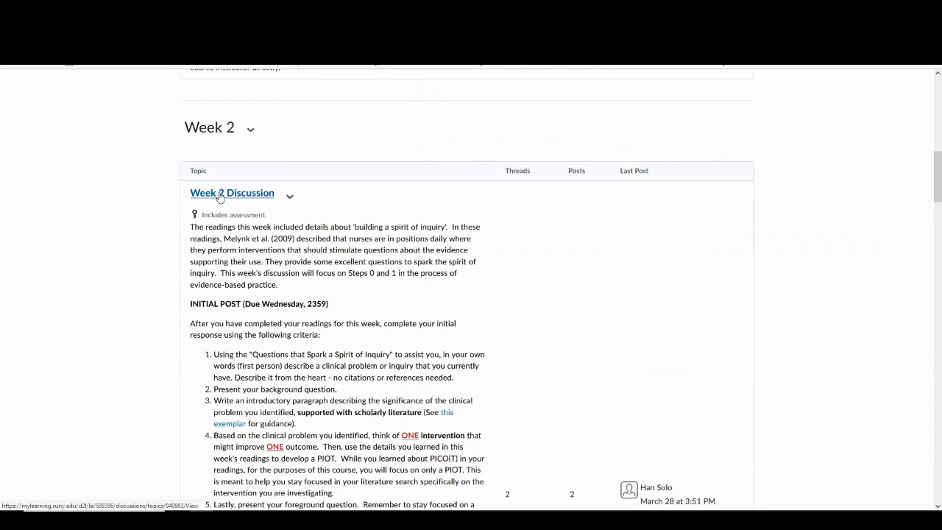
pyautogui.click(219, 196)
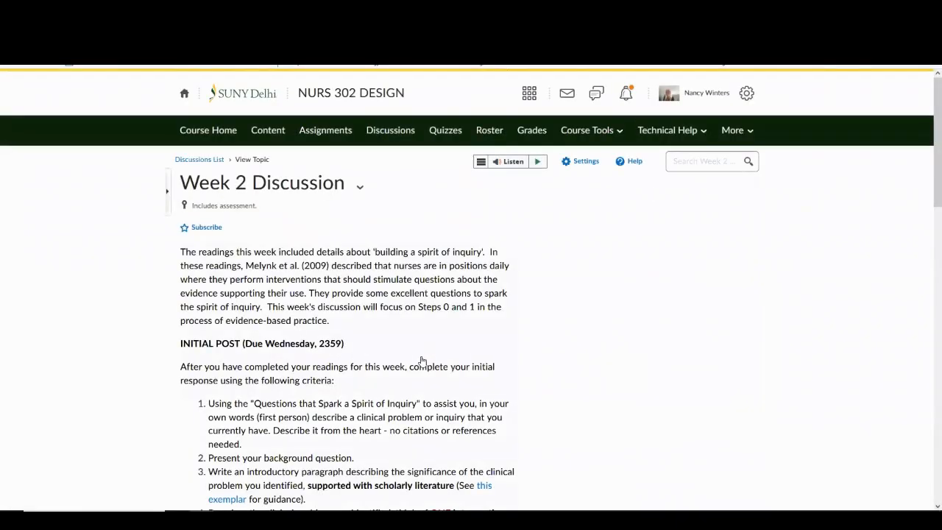
pyautogui.scroll(-2, 422, 361)
pyautogui.scroll(-6, 423, 363)
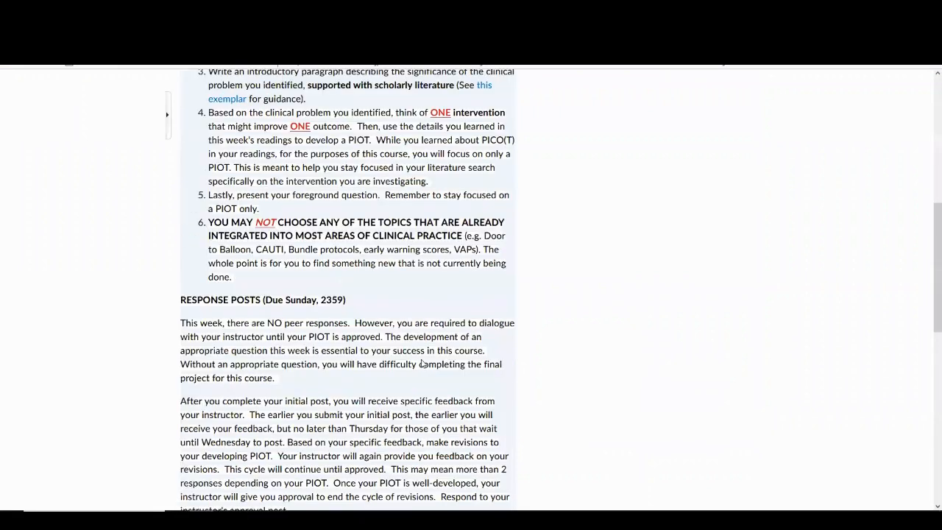
pyautogui.scroll(-10, 422, 365)
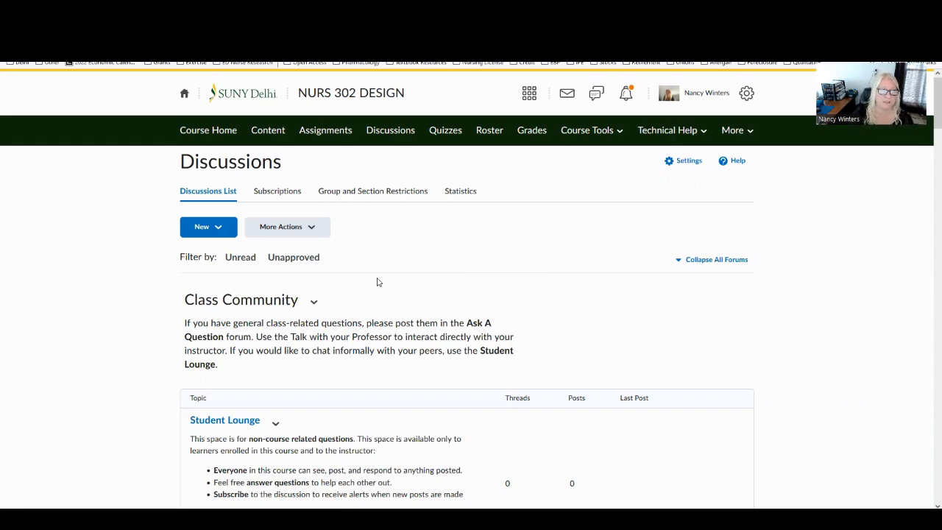
# - Go back to the discussions list and open the topic assessment for Week 2 Discussion
pyautogui.click(386, 138)
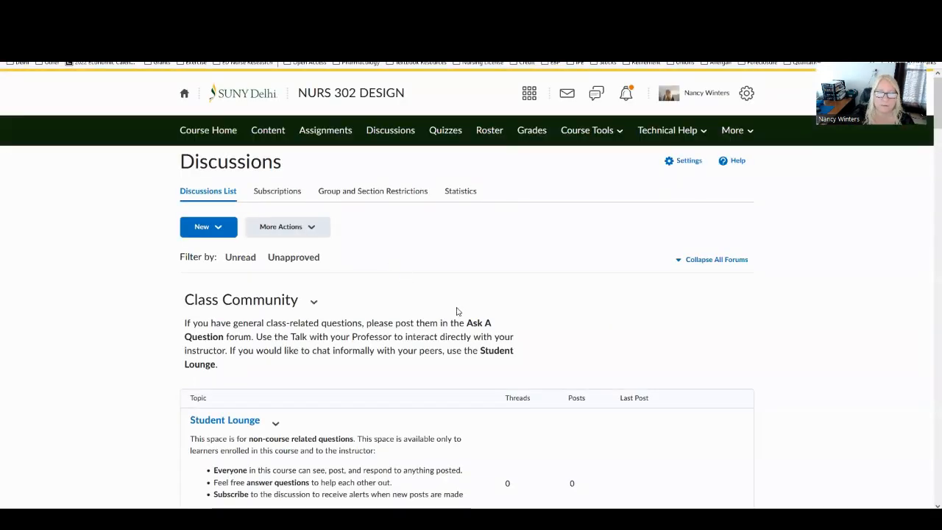
pyautogui.scroll(-5, 485, 312)
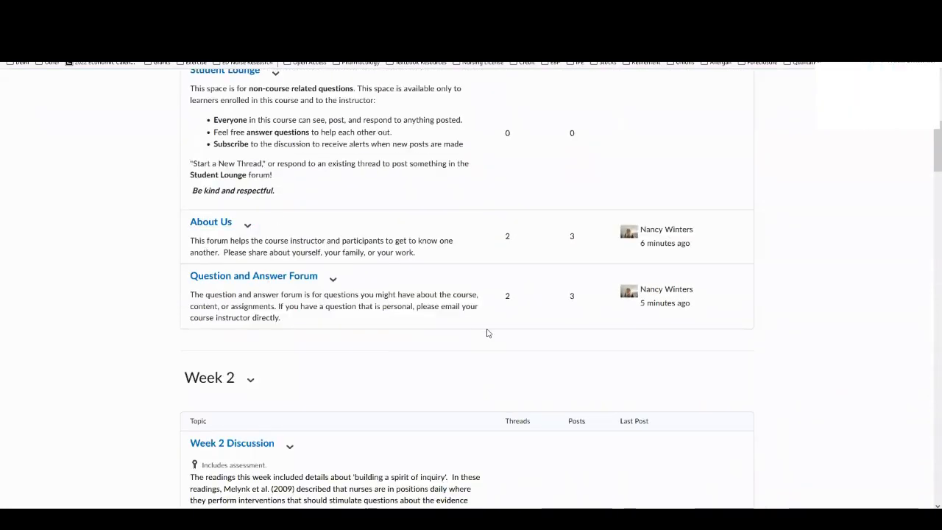
pyautogui.scroll(-3, 487, 332)
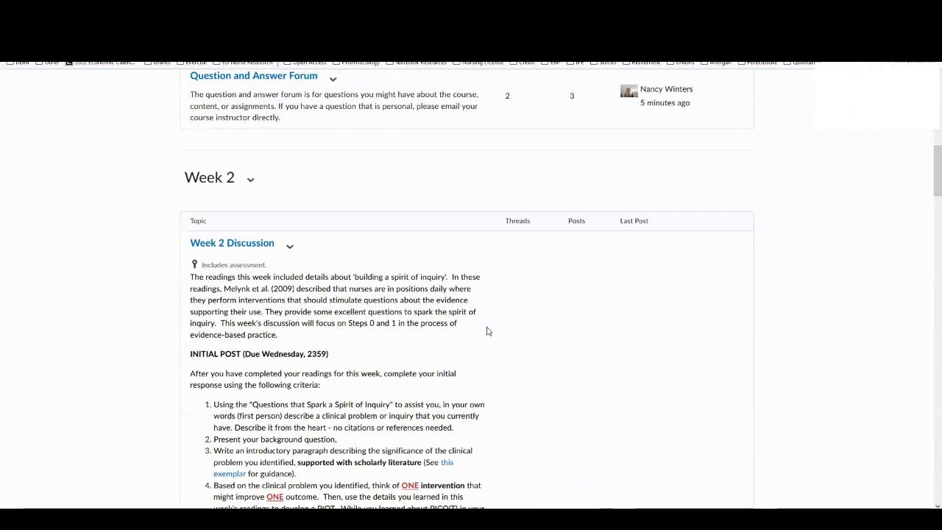
pyautogui.scroll(-2, 486, 331)
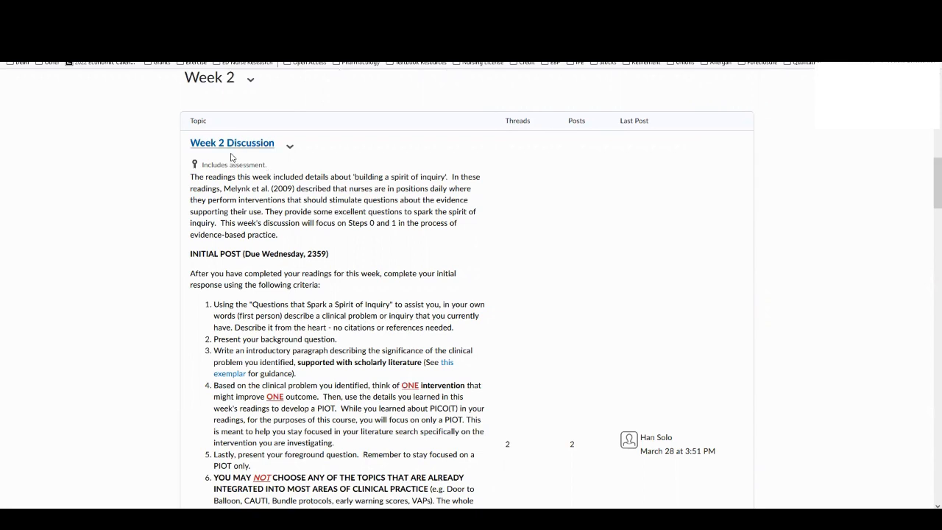
pyautogui.click(290, 148)
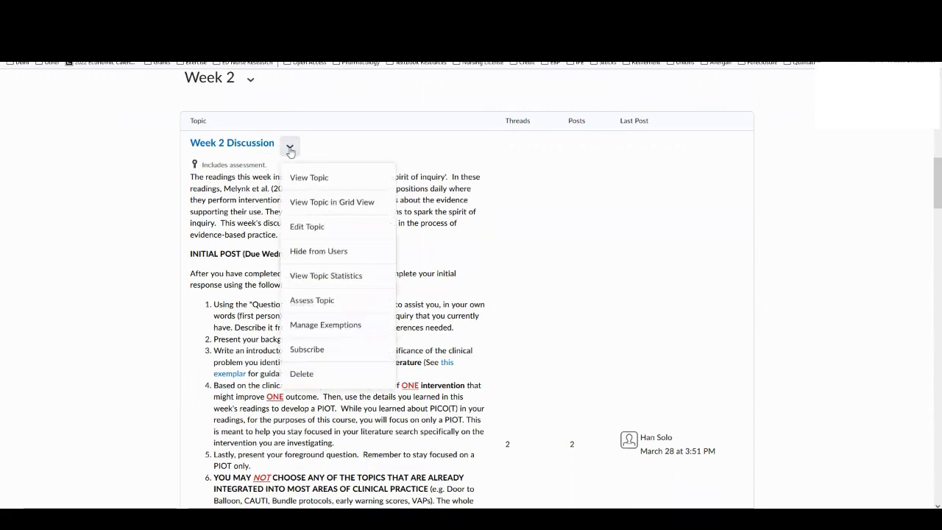
pyautogui.click(316, 301)
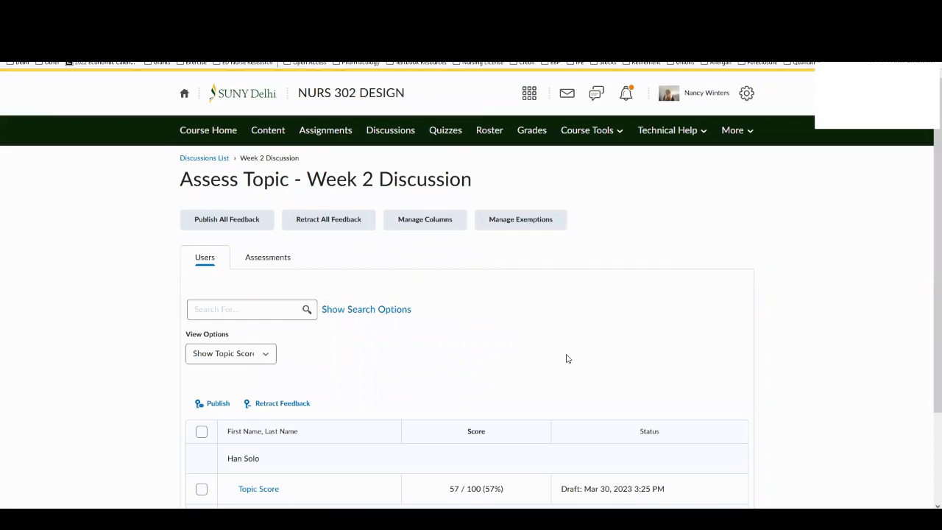
# - Open the topic score of the student not yet evaluated and expand the Week 2 PIOT Development Grading Rubric
pyautogui.scroll(-3, 566, 358)
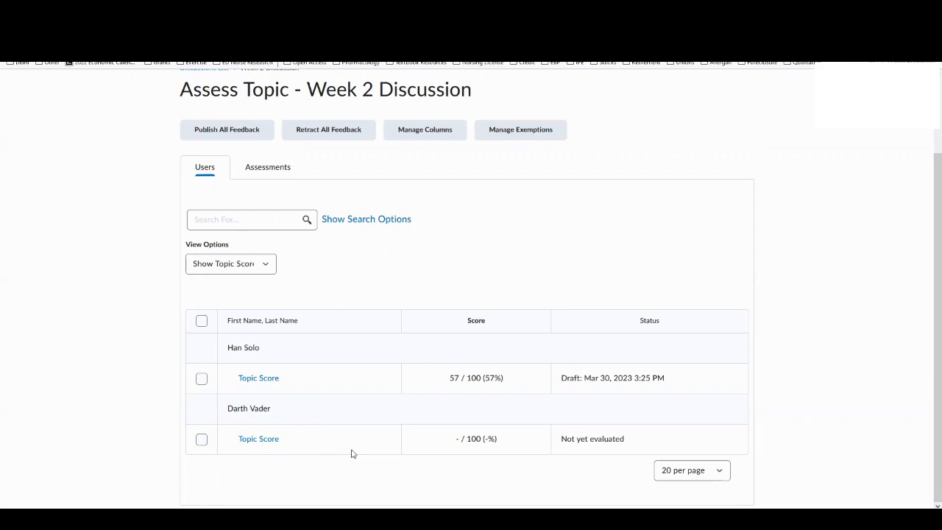
pyautogui.click(269, 441)
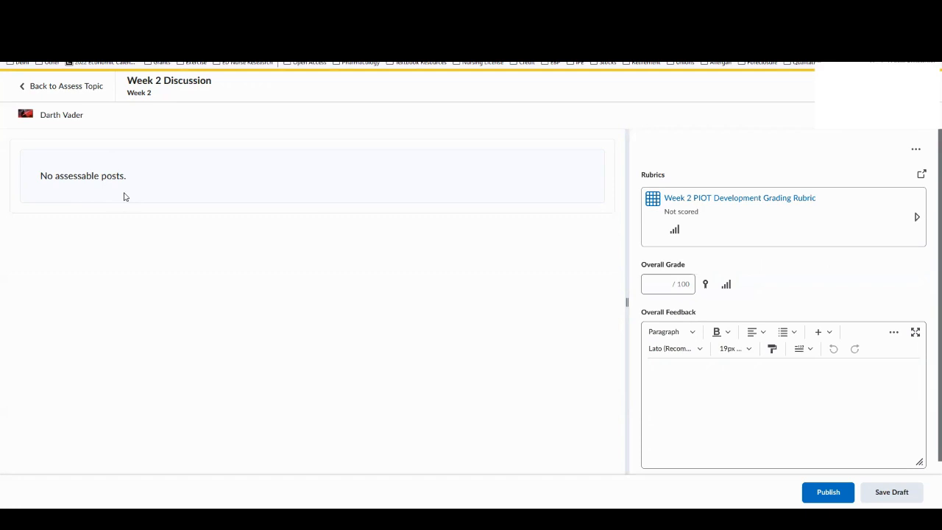
pyautogui.click(658, 286)
pyautogui.click(744, 204)
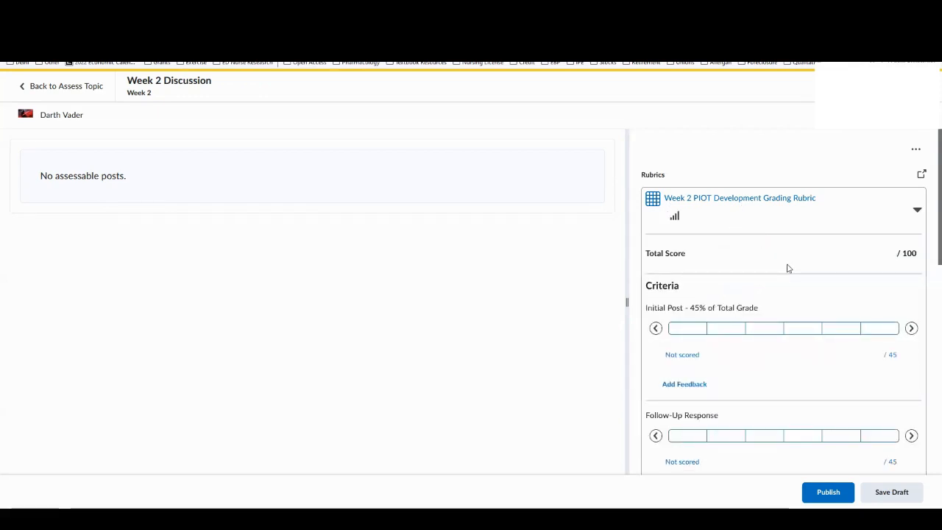
pyautogui.scroll(-2, 787, 269)
pyautogui.scroll(1, 729, 274)
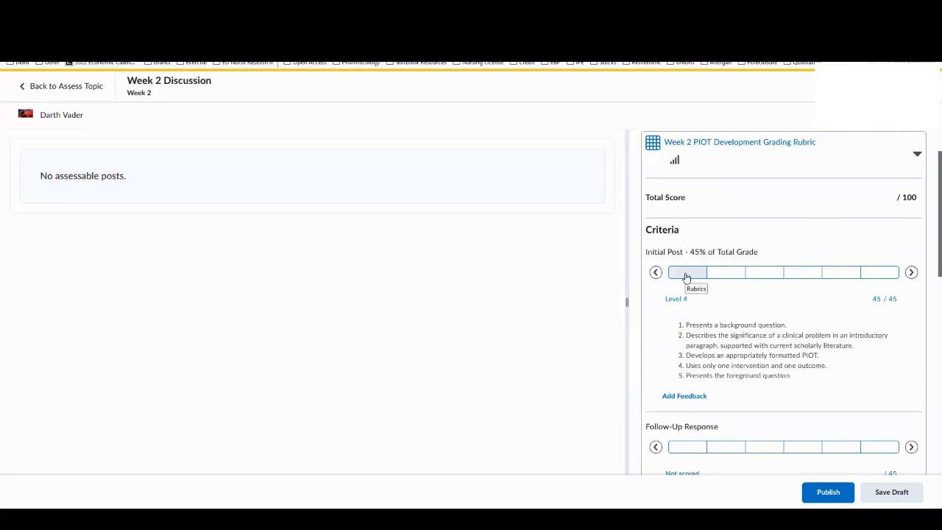
# - Score the rubric criteria: Initial Post at Level 2, Follow-Up Response at Level 3, and APA Formatting at Level 1
pyautogui.click(776, 275)
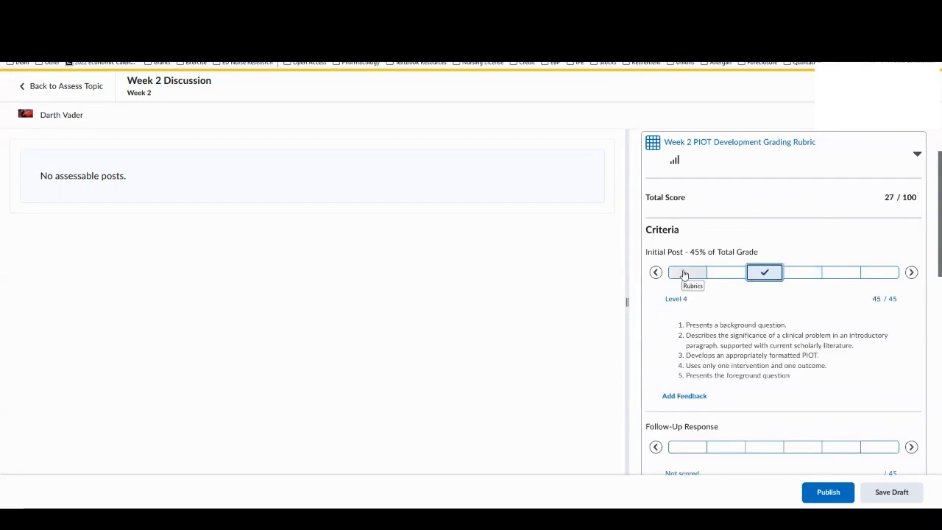
pyautogui.scroll(-1, 698, 290)
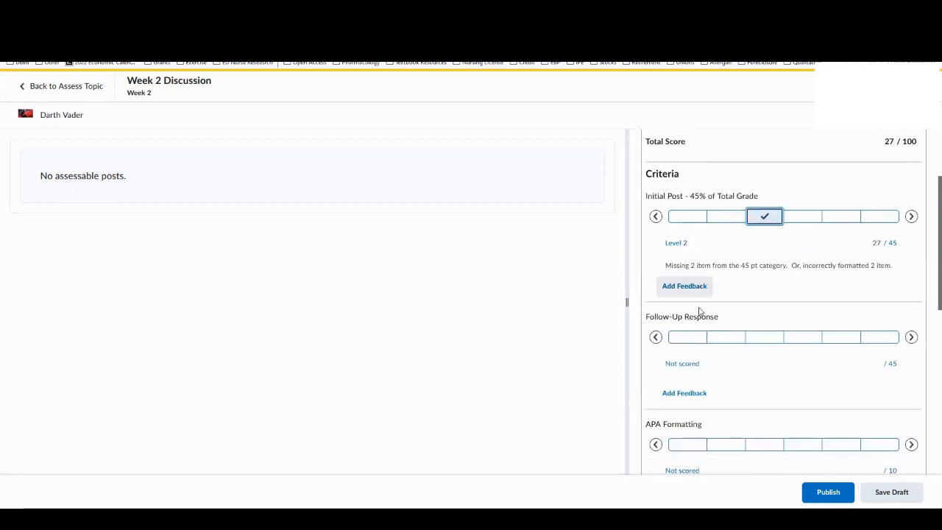
pyautogui.click(726, 339)
pyautogui.scroll(-2, 777, 349)
pyautogui.click(801, 347)
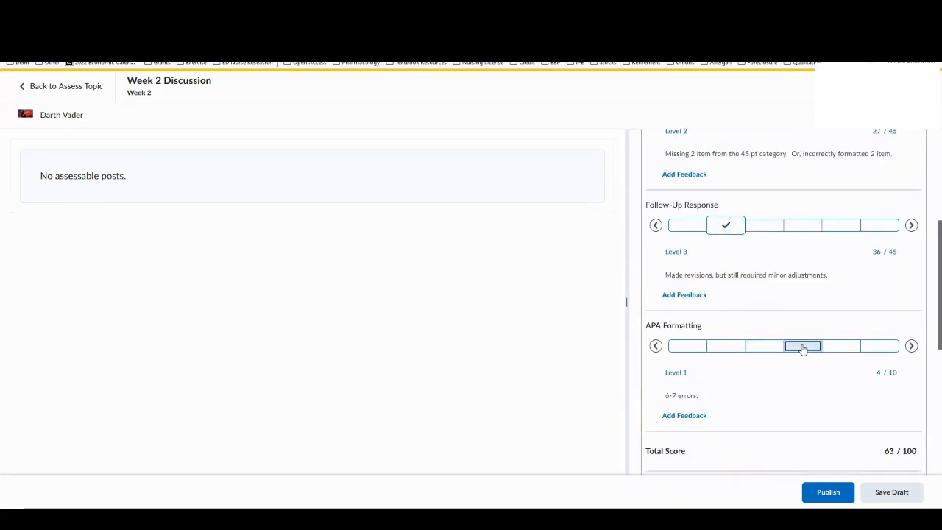
pyautogui.scroll(-2, 800, 349)
pyautogui.scroll(-2, 801, 349)
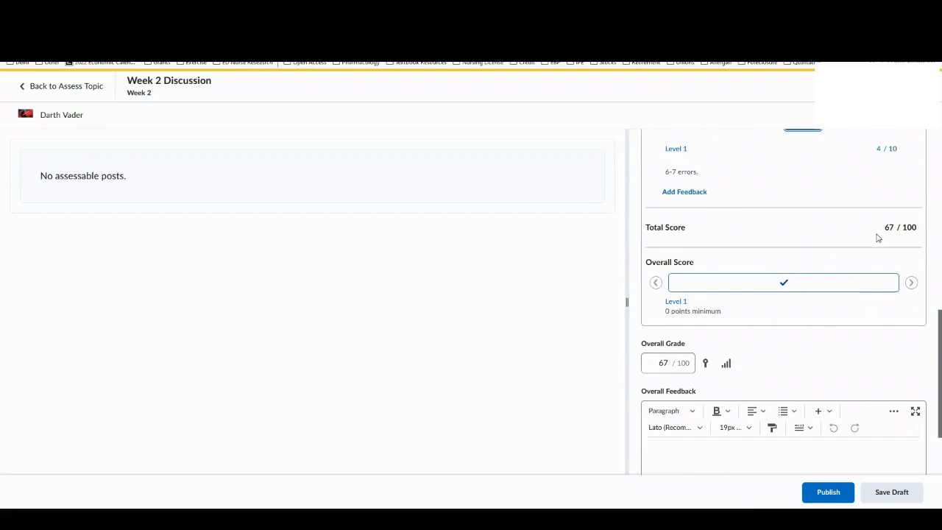
# - Override the overall grade with 62 and return to the rubric criteria
pyautogui.click(653, 363)
pyautogui.doubleClick(664, 363)
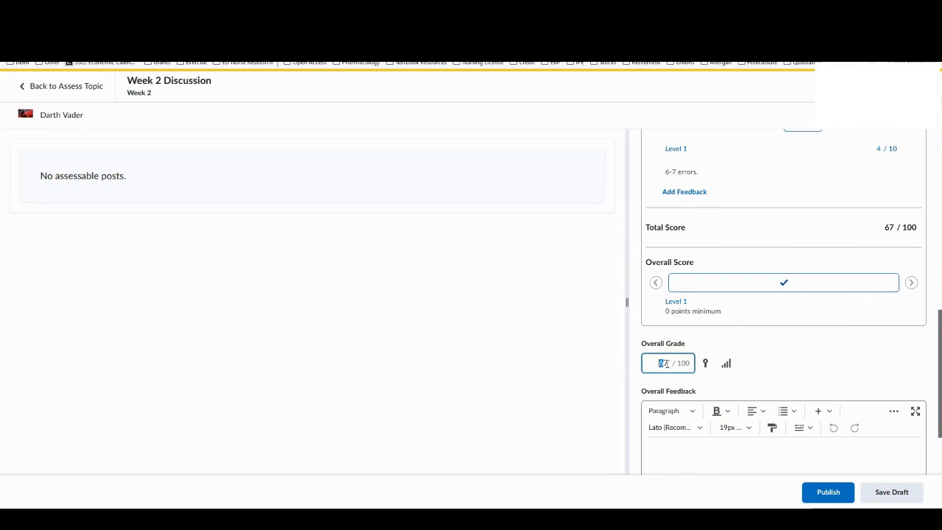
pyautogui.write('6')
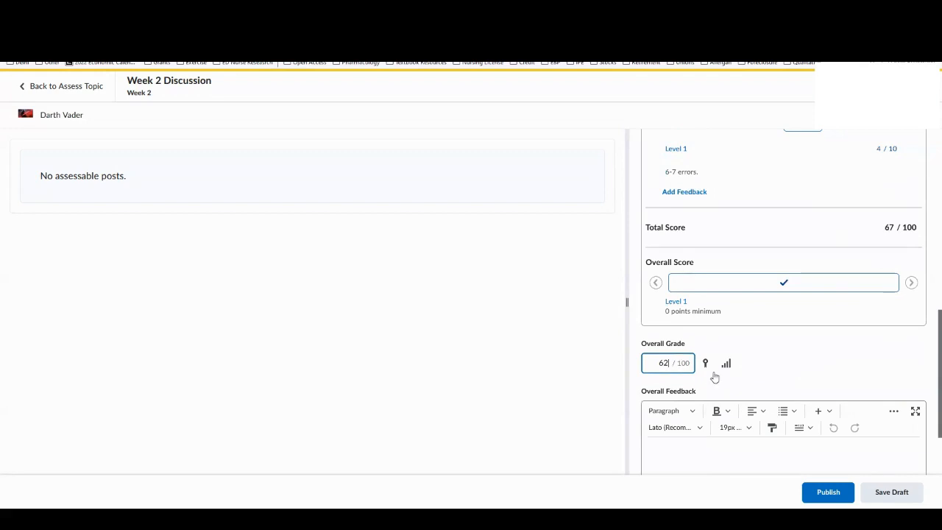
pyautogui.scroll(4, 765, 371)
pyautogui.scroll(2, 763, 375)
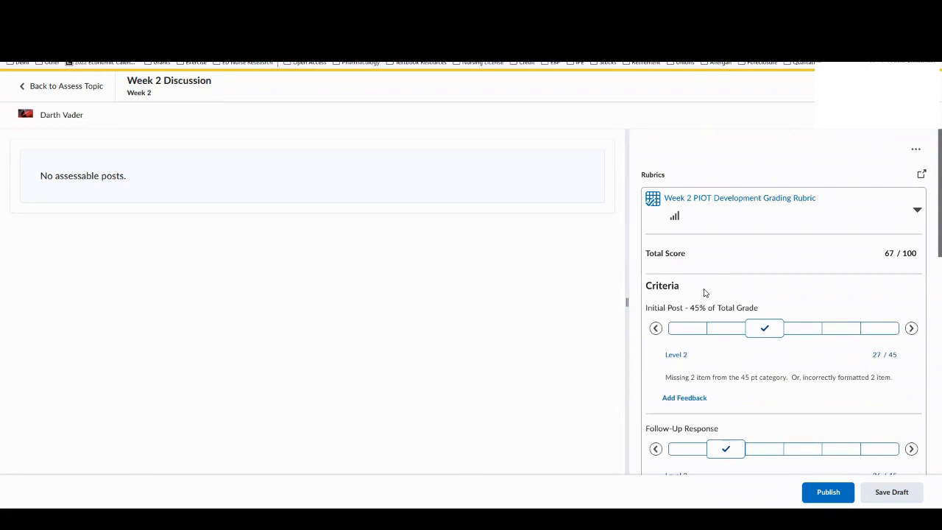
# - Add the criterion feedback "You misssed xxxxxx" to Initial Post and open the feedback box for Follow-Up Response
pyautogui.scroll(-1, 684, 301)
pyautogui.click(683, 343)
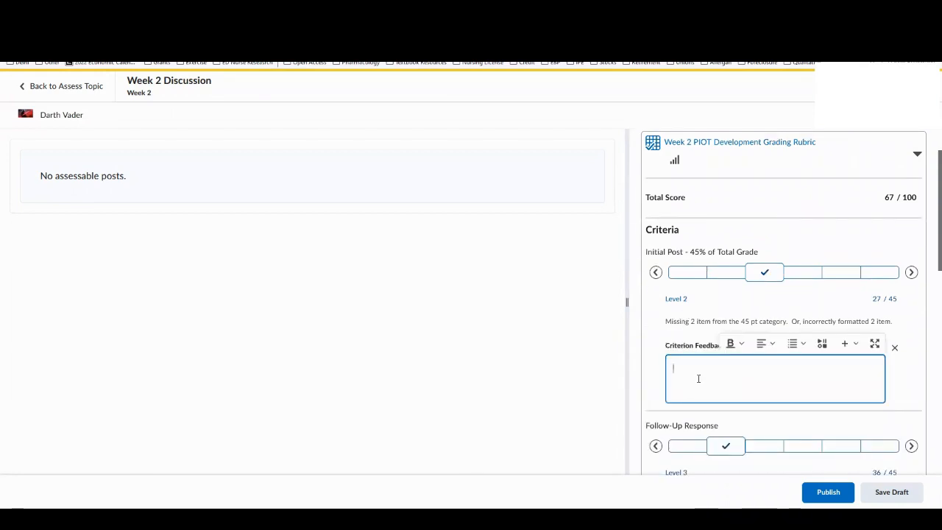
pyautogui.write('Y')
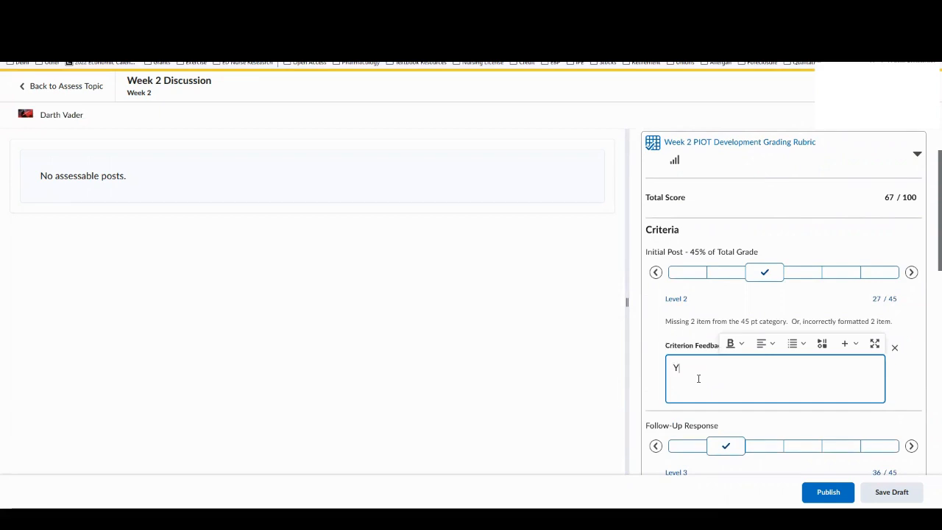
pyautogui.write('ou misssed xxxxxx')
pyautogui.scroll(-3, 700, 391)
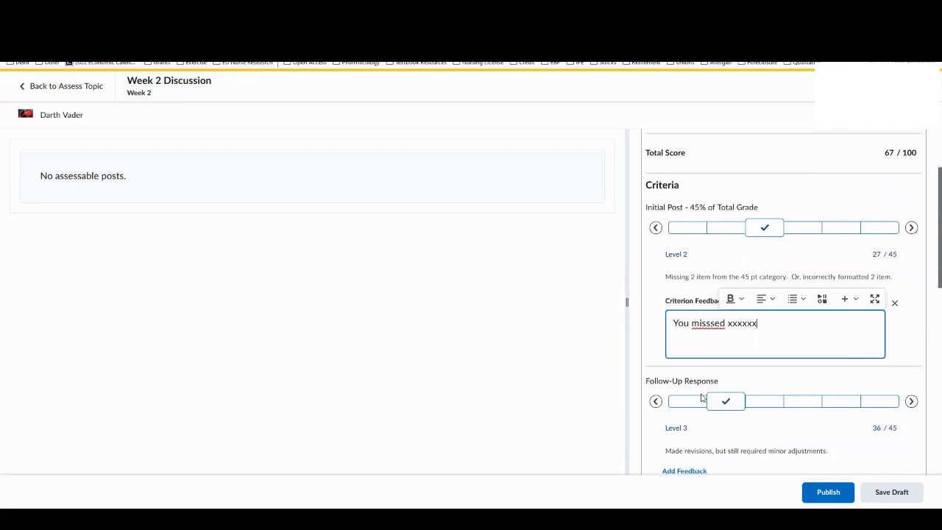
pyautogui.click(695, 365)
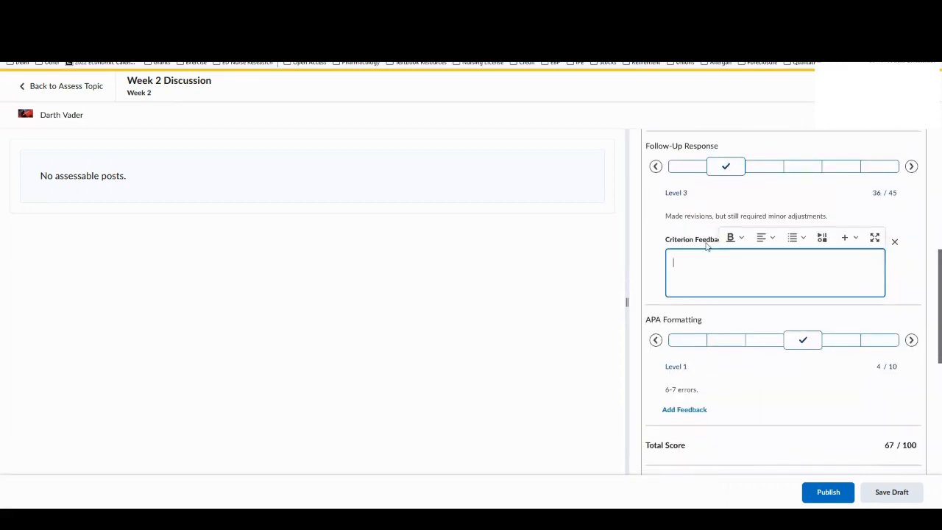
pyautogui.scroll(-5, 693, 274)
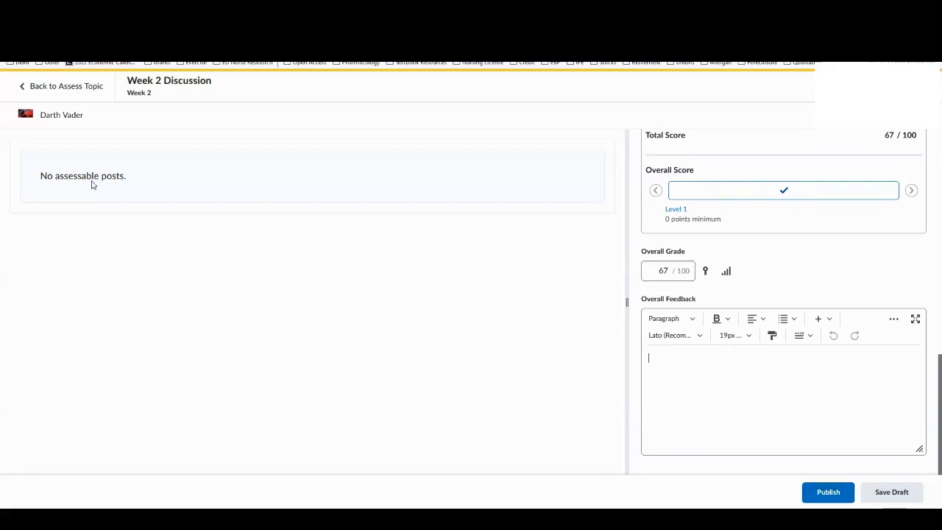
# - Leave the student's evaluation, discarding the unsaved changes, and return to the discussions list
pyautogui.click(79, 88)
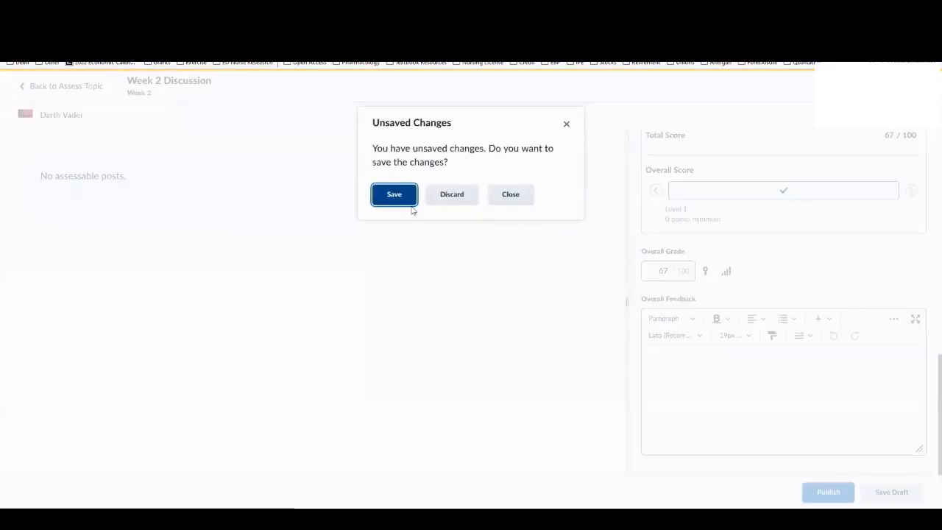
pyautogui.click(448, 195)
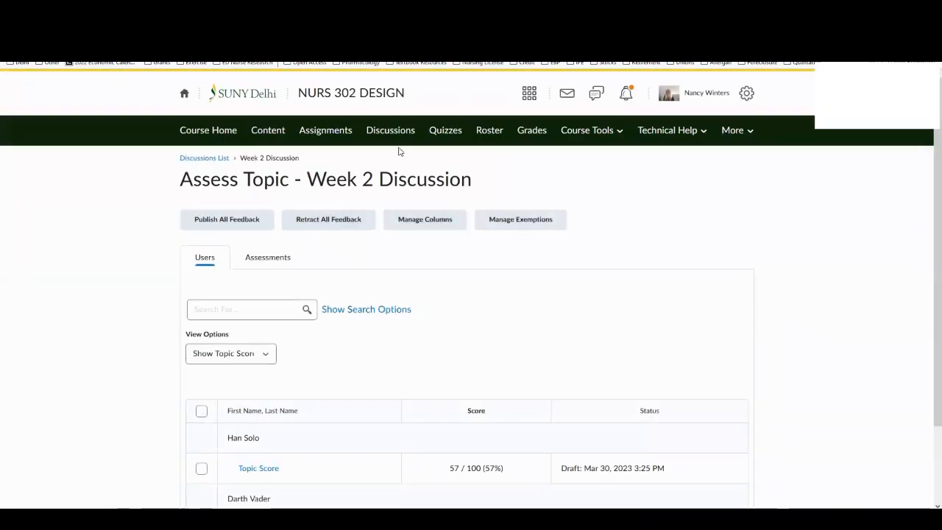
pyautogui.click(390, 130)
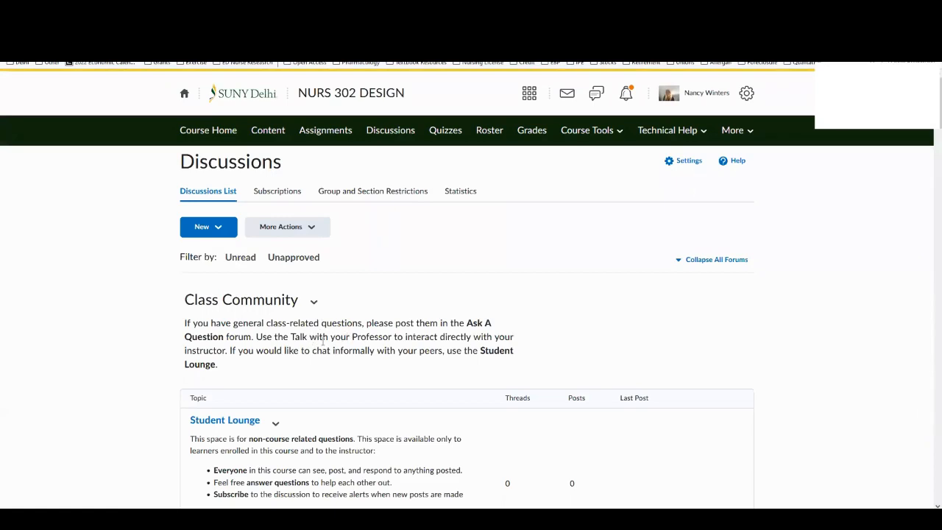
# - Open the Week 2 Discussion topic and start assessing the student from its most recent thread
pyautogui.scroll(-4, 324, 338)
pyautogui.scroll(-4, 326, 336)
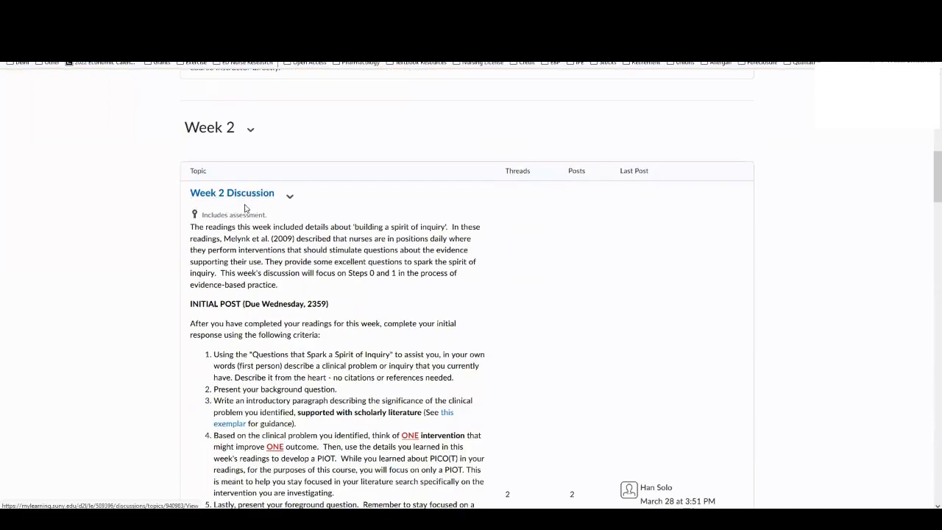
pyautogui.click(243, 197)
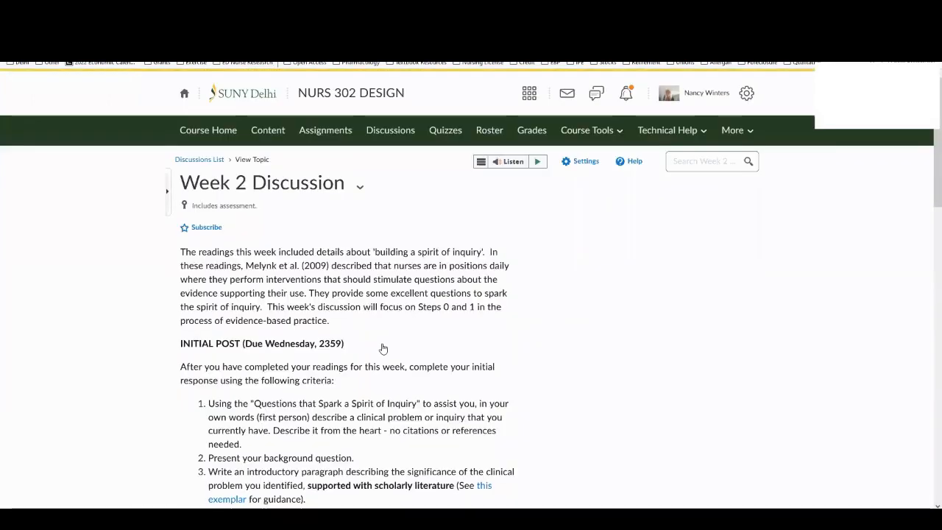
pyautogui.scroll(-5, 382, 348)
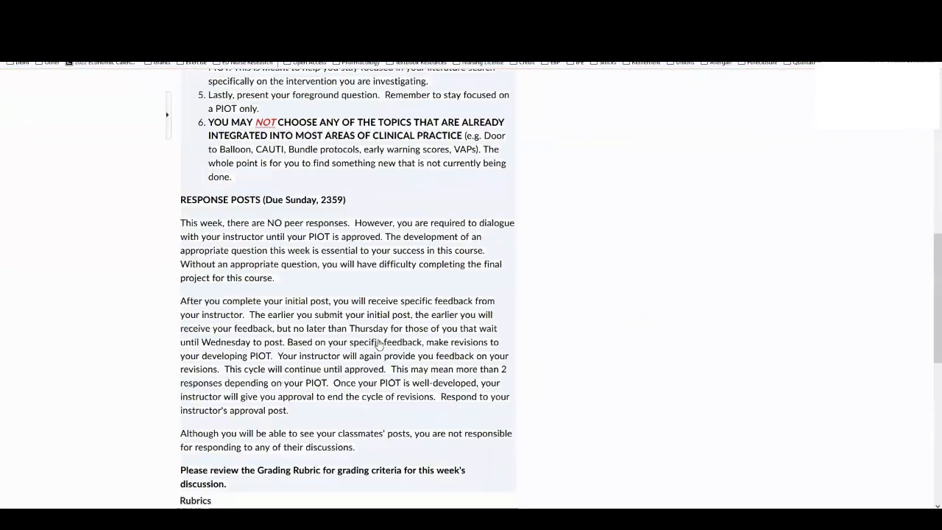
pyautogui.scroll(-4, 379, 343)
pyautogui.scroll(-5, 379, 343)
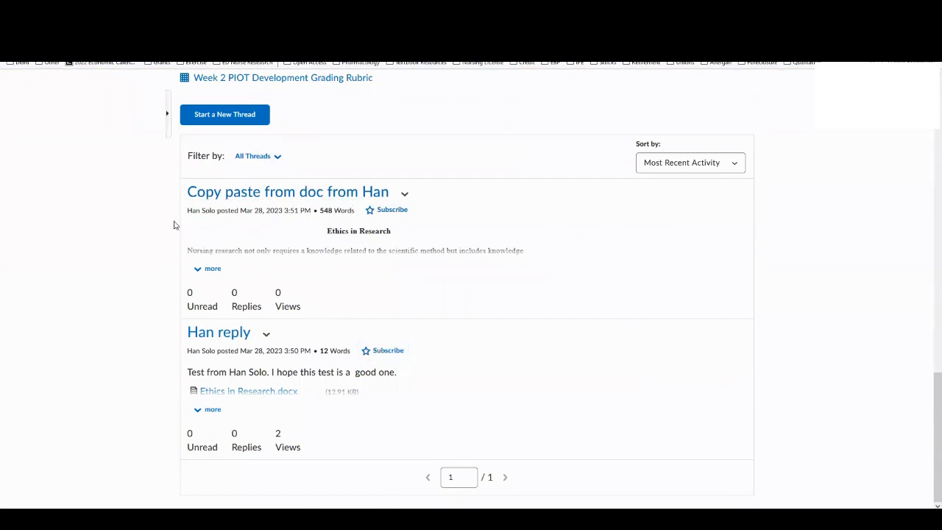
pyautogui.click(404, 196)
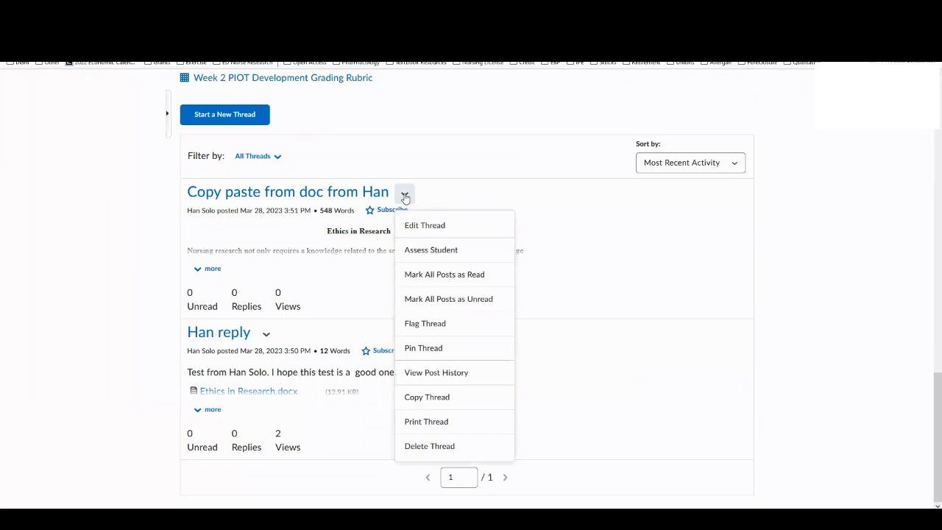
pyautogui.click(439, 251)
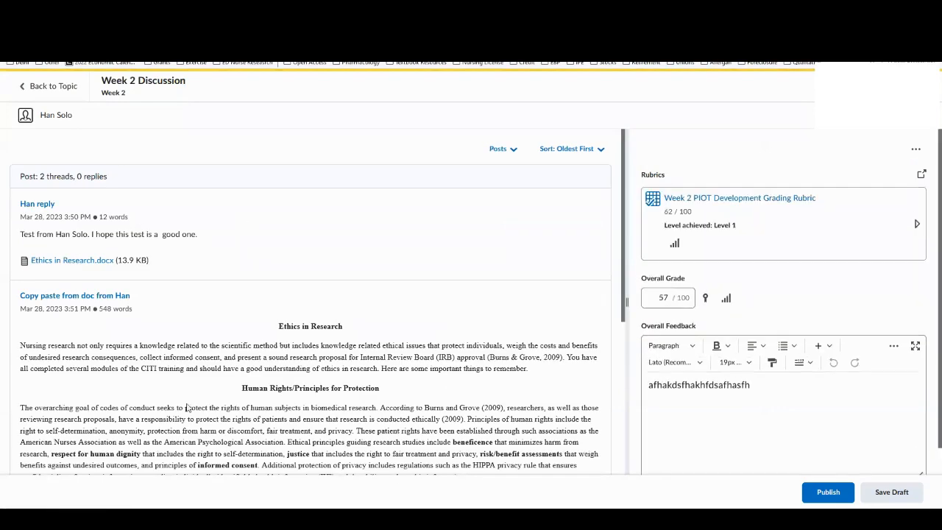
# - Review the student's Week 2 Discussion posts and the overall feedback, and return to the discussion topic
pyautogui.scroll(-1, 152, 231)
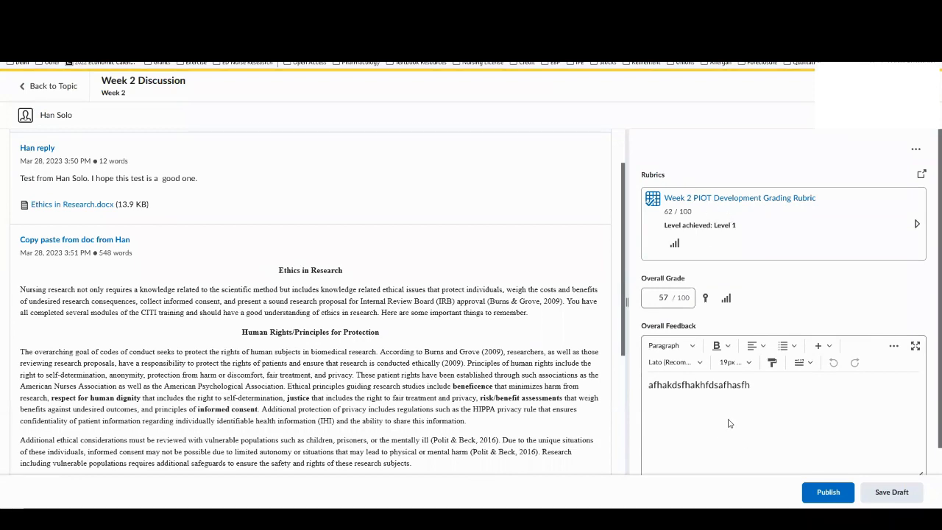
pyautogui.scroll(-1, 728, 425)
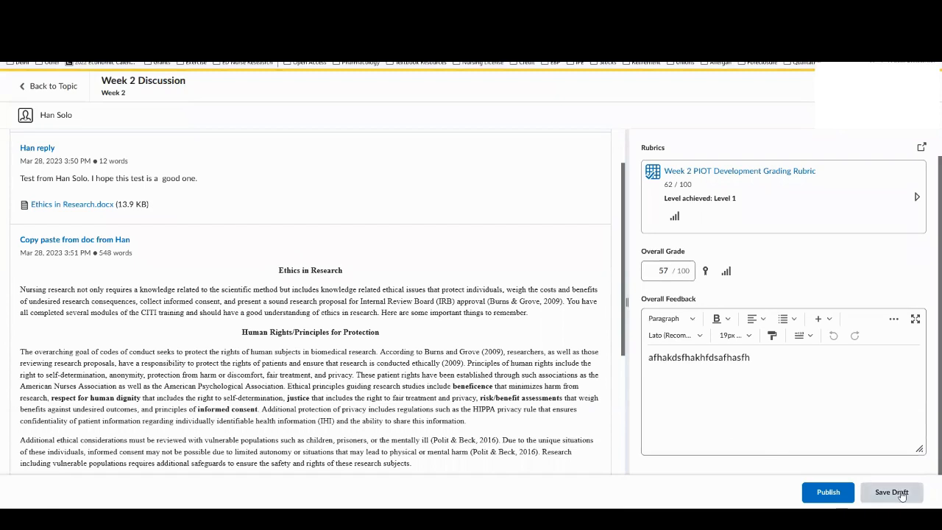
pyautogui.click(829, 492)
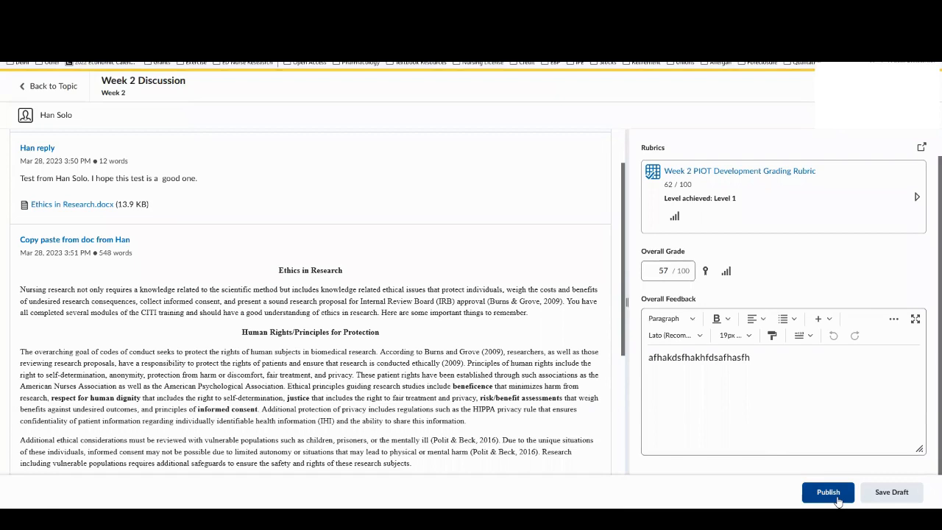
pyautogui.click(48, 87)
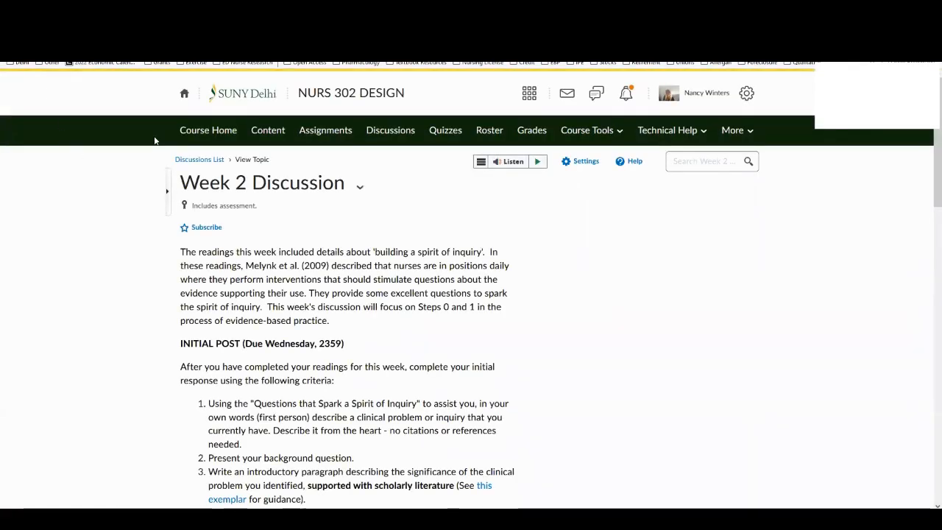
# - Go to the course assignments and open the student's example.docx submission for Assignment #4: Annotated Bibliography & Critical Appraisal Table
pyautogui.click(327, 135)
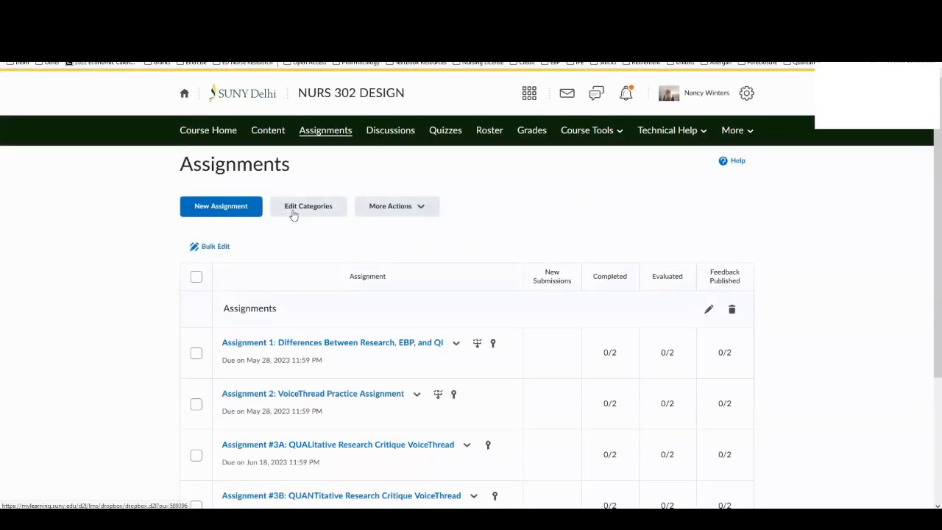
pyautogui.scroll(-3, 456, 332)
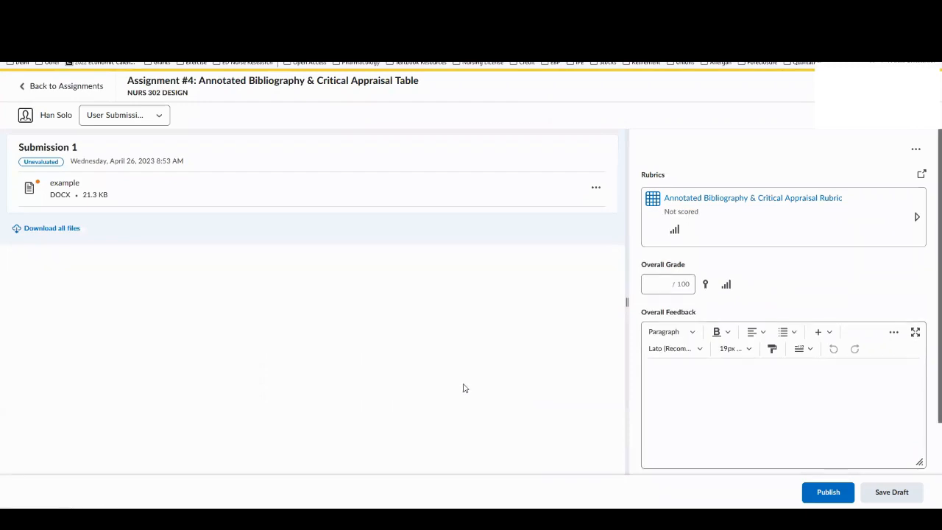
pyautogui.click(39, 112)
pyautogui.click(66, 184)
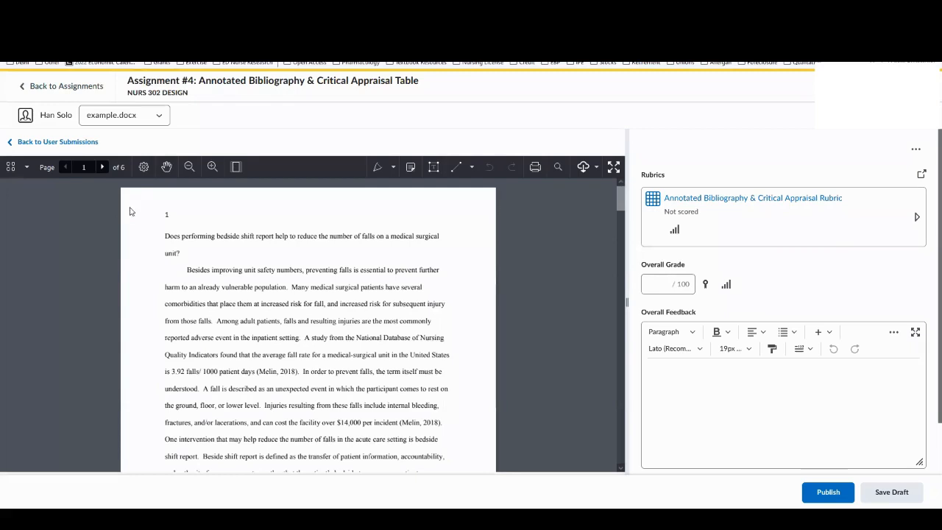
# - Try the double-page mode on the submitted document, restore single-page mode, and set the page transition to page-by-page
pyautogui.click(143, 168)
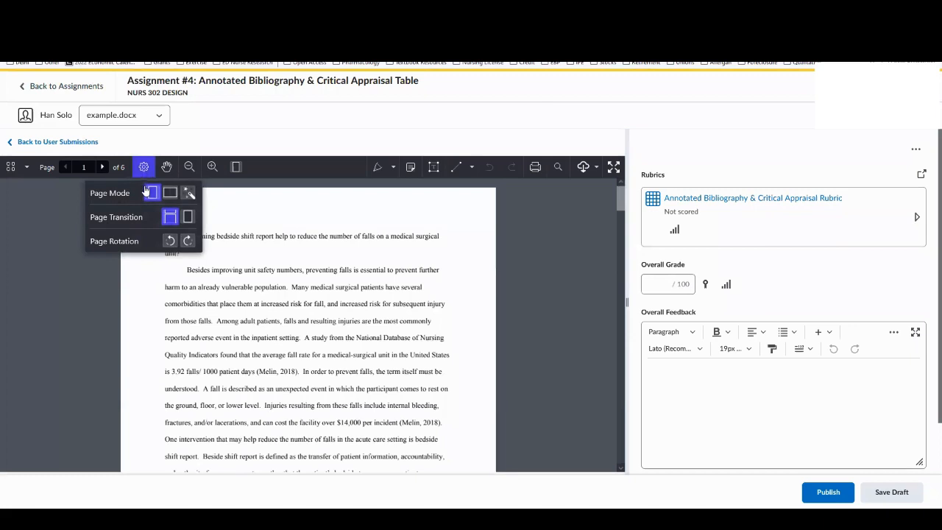
pyautogui.click(174, 198)
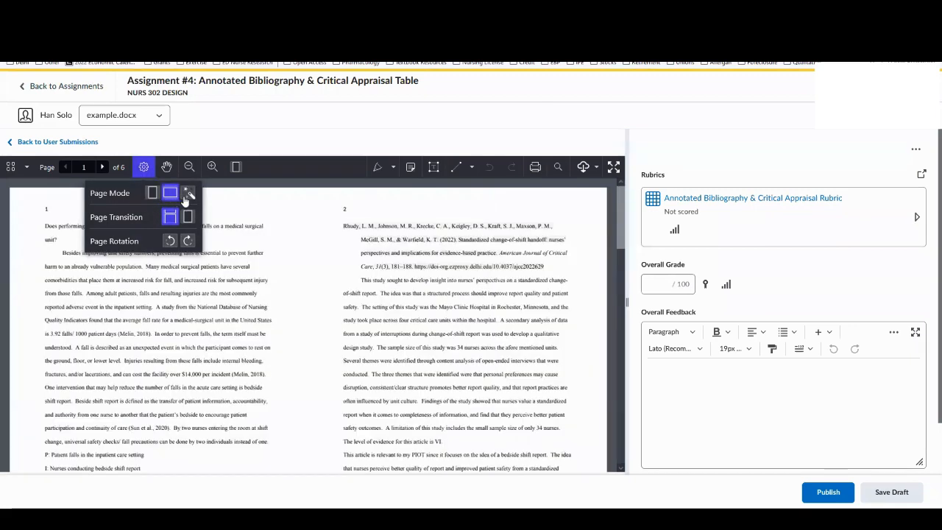
pyautogui.click(152, 194)
pyautogui.click(188, 217)
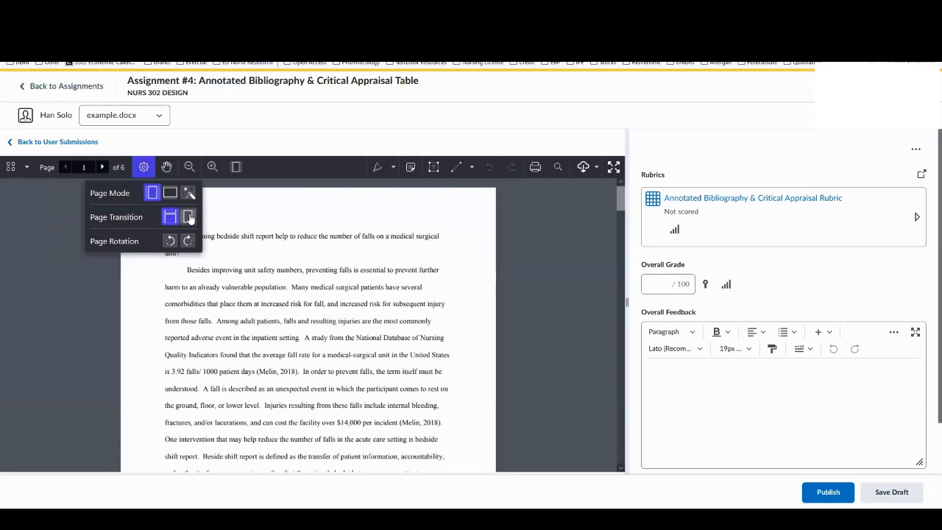
pyautogui.click(171, 218)
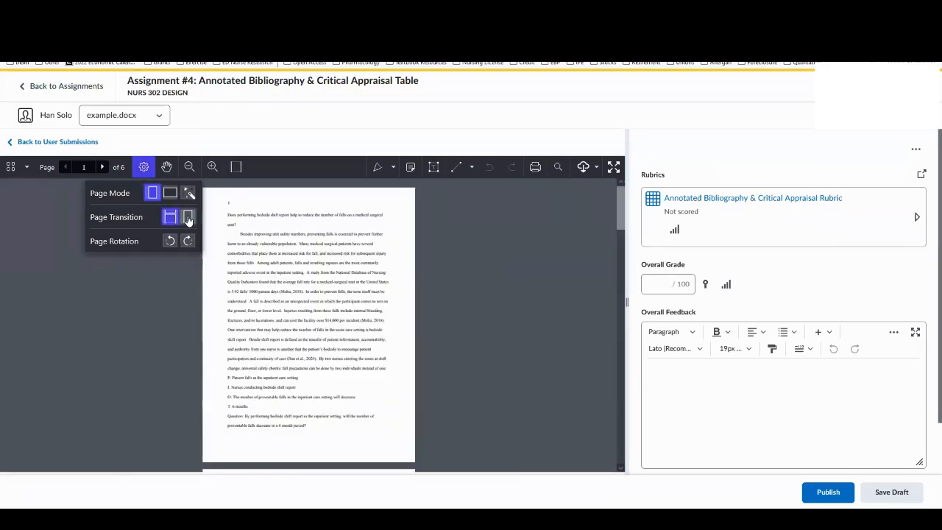
pyautogui.click(182, 218)
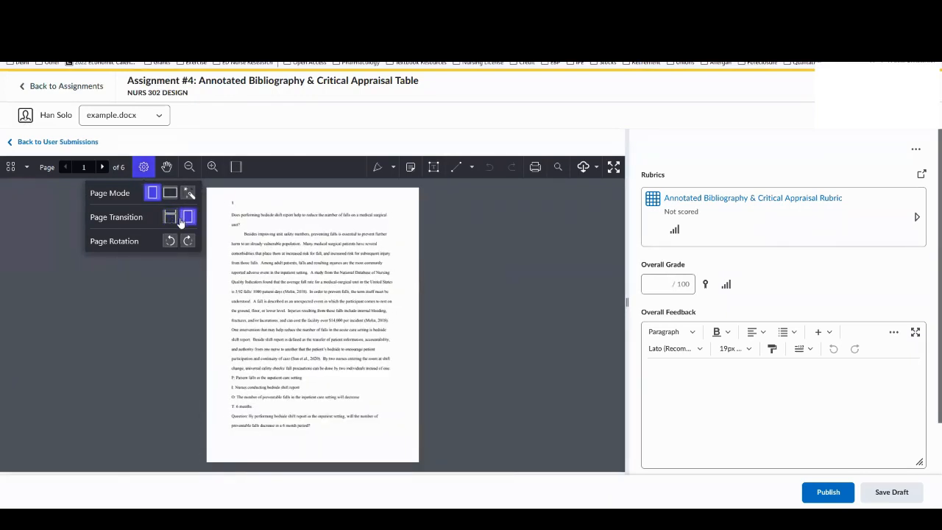
# - Rotate the document page counterclockwise in quarter turns through one full turn
pyautogui.click(170, 241)
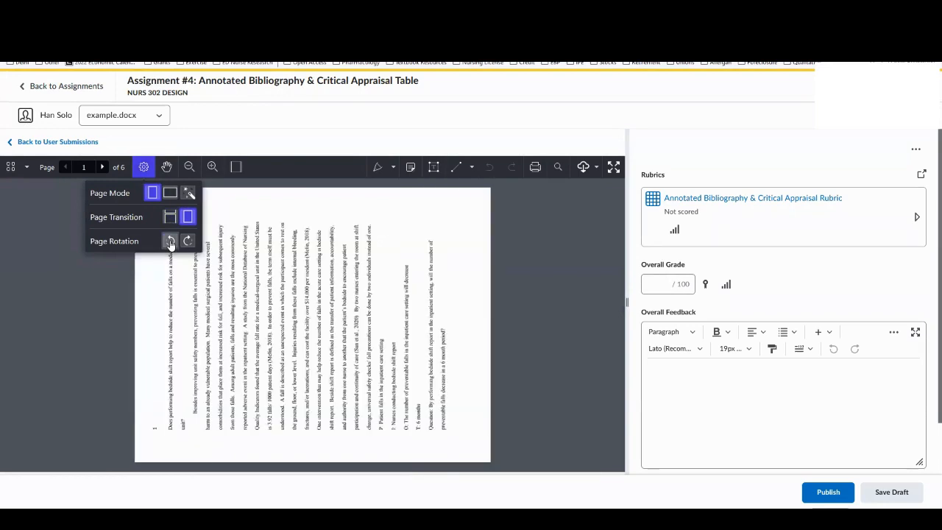
pyautogui.click(170, 242)
pyautogui.click(170, 241)
pyautogui.click(170, 241)
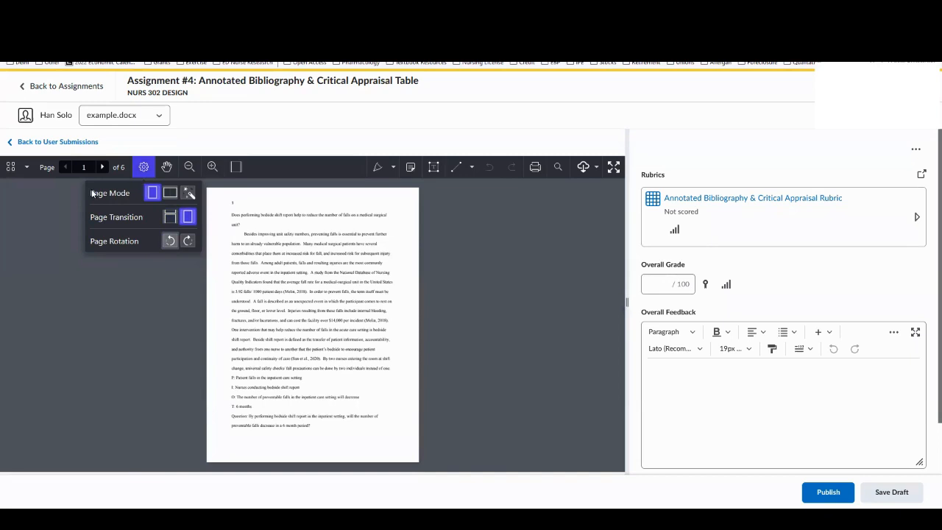
# - Try the Pan tool and the zoom levels on the document, and fit the page to the viewer's width
pyautogui.click(167, 168)
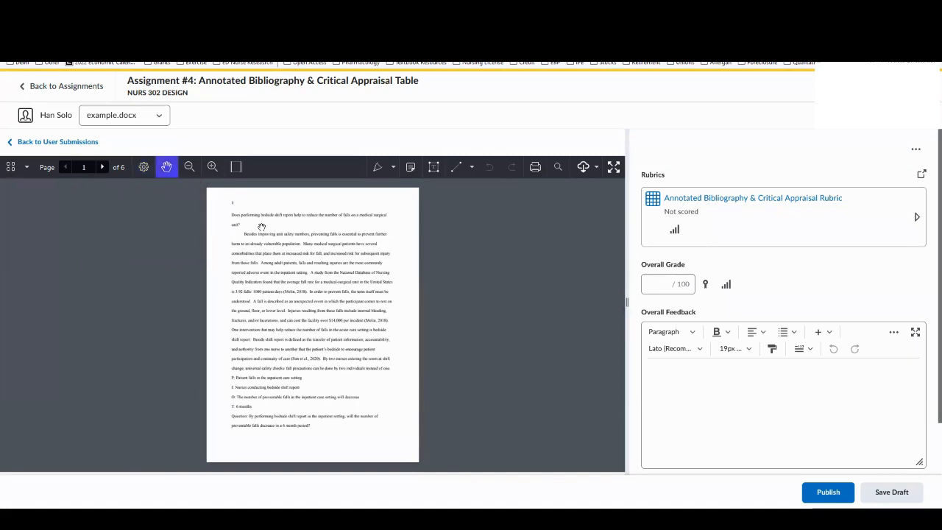
pyautogui.click(189, 167)
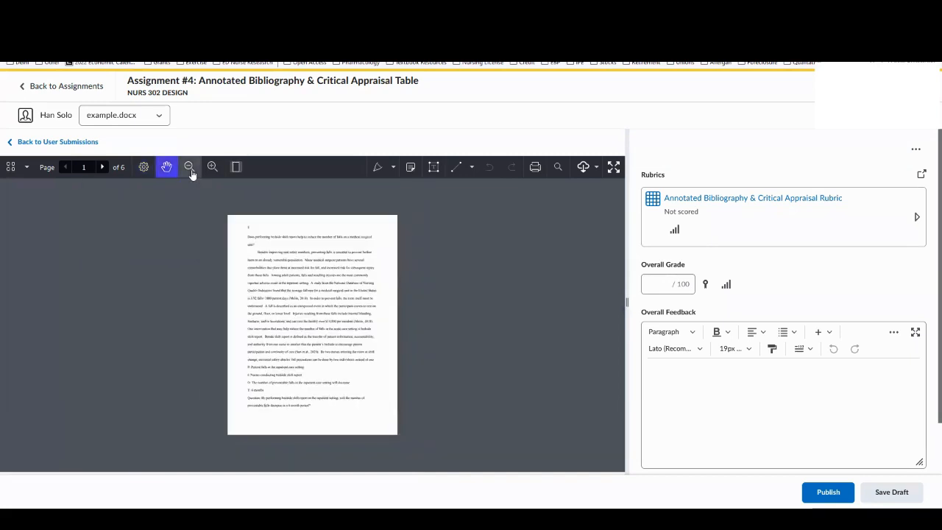
pyautogui.click(212, 167)
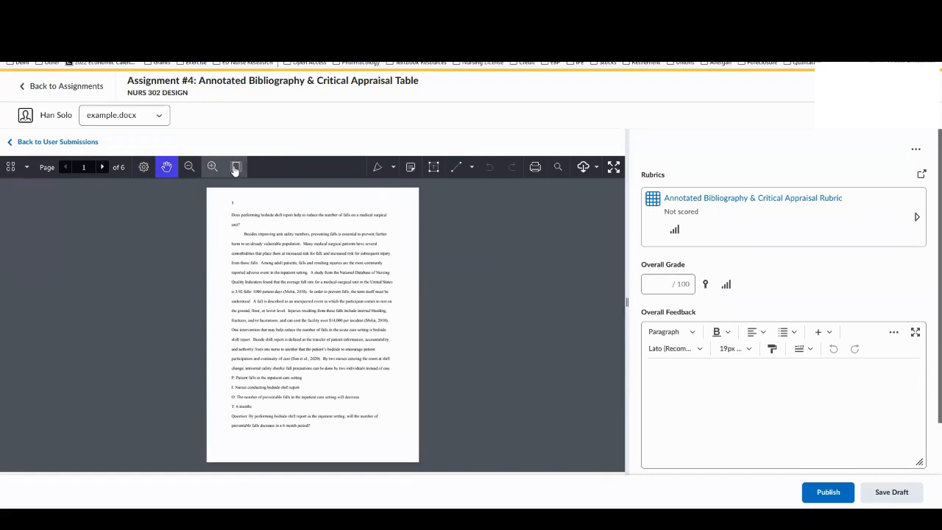
pyautogui.click(236, 168)
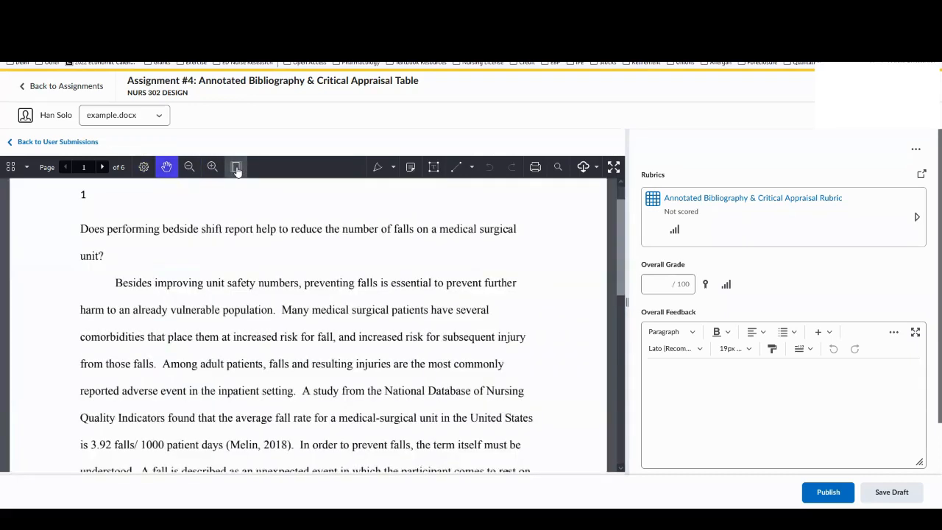
pyautogui.click(236, 167)
pyautogui.click(236, 168)
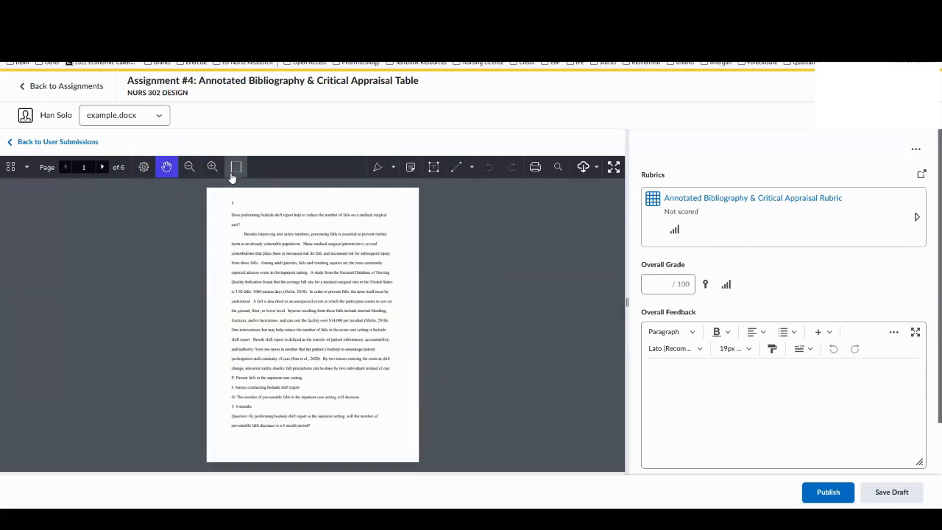
# - Draw a red freehand line over "preventing falls is essential" and mark the two lines below it with a yellow freeform highlight
pyautogui.click(394, 168)
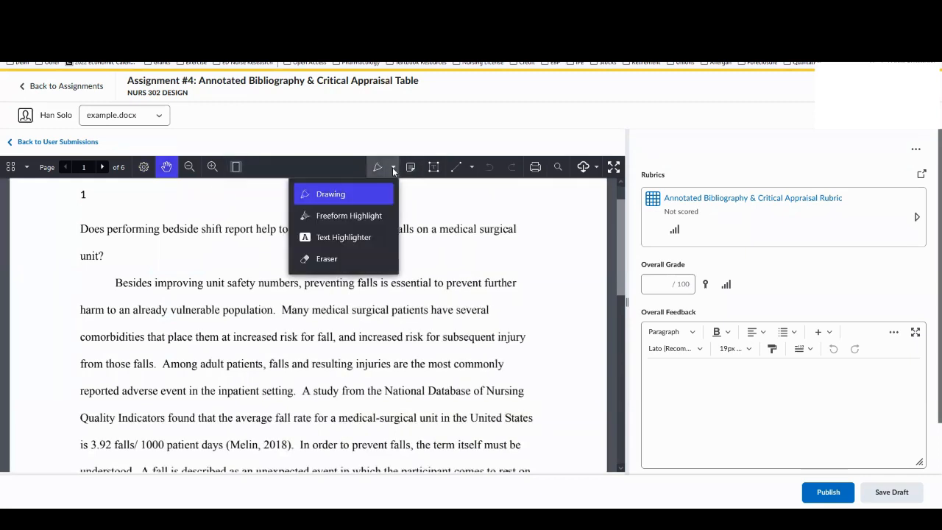
pyautogui.click(342, 194)
pyautogui.moveTo(321, 278); pyautogui.dragTo(465, 271)
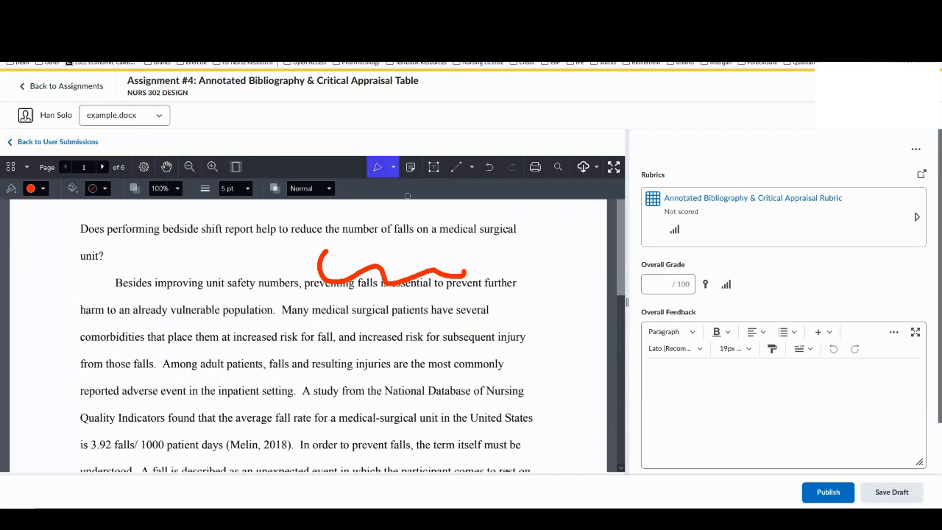
pyautogui.click(394, 168)
pyautogui.click(353, 216)
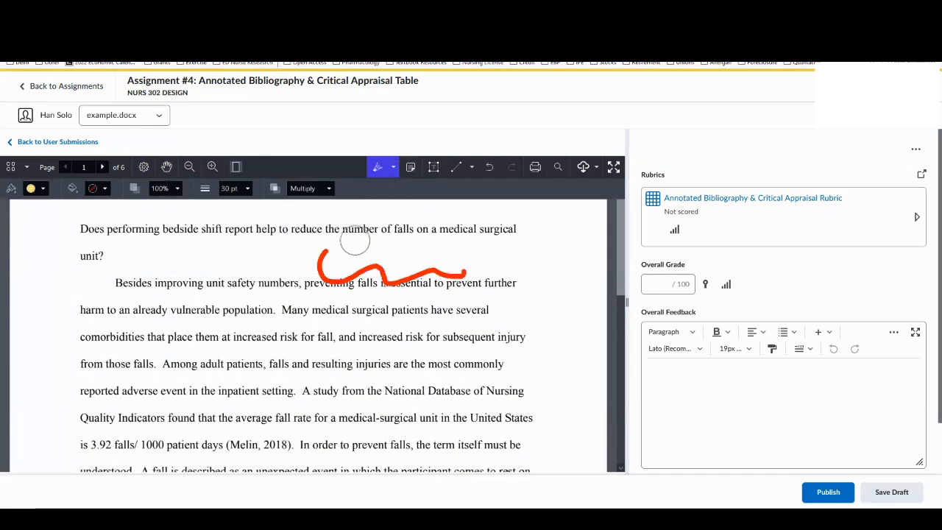
pyautogui.moveTo(259, 309)
pyautogui.mouseDown()
pyautogui.moveTo(446, 309)
pyautogui.moveTo(287, 338)
pyautogui.mouseUp()
# - Highlight the words "A study from the National Database" in yellow with the Text Highlighter, and erase the freeform highlight above
pyautogui.click(393, 168)
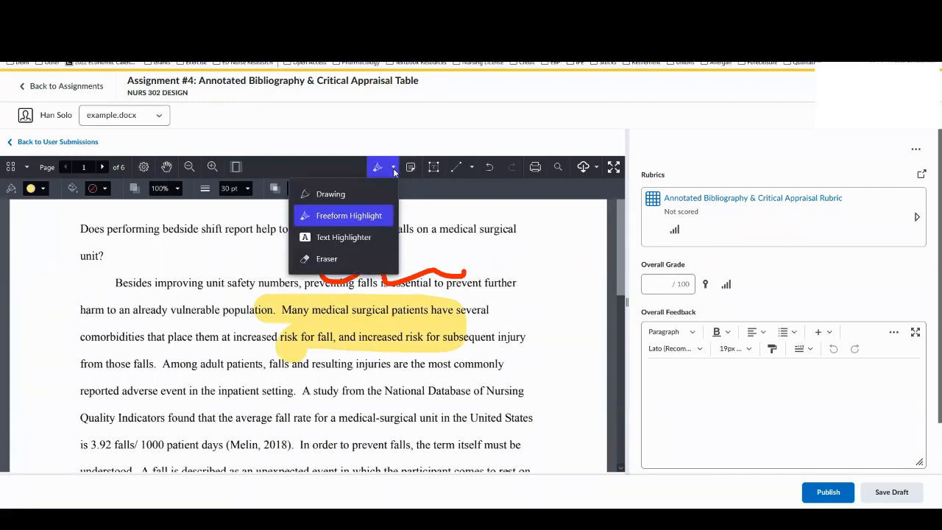
pyautogui.click(349, 240)
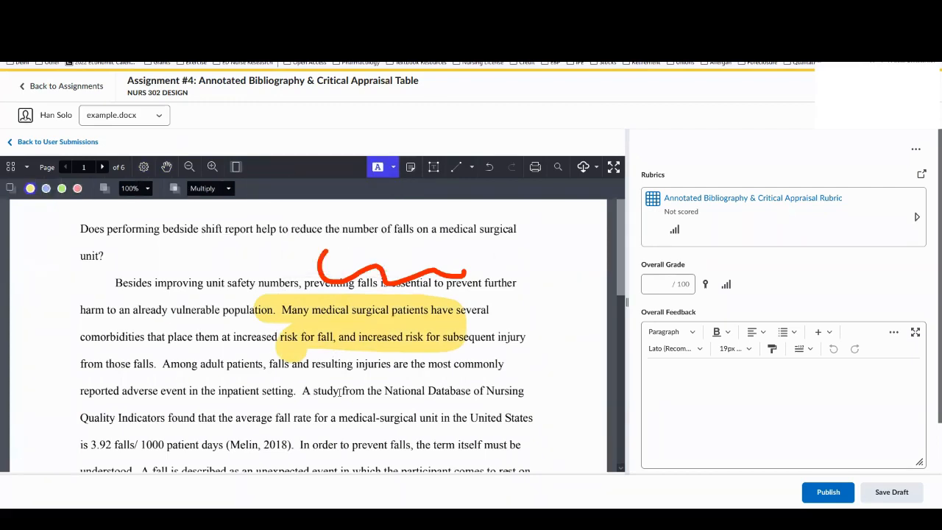
pyautogui.moveTo(298, 393); pyautogui.dragTo(459, 401)
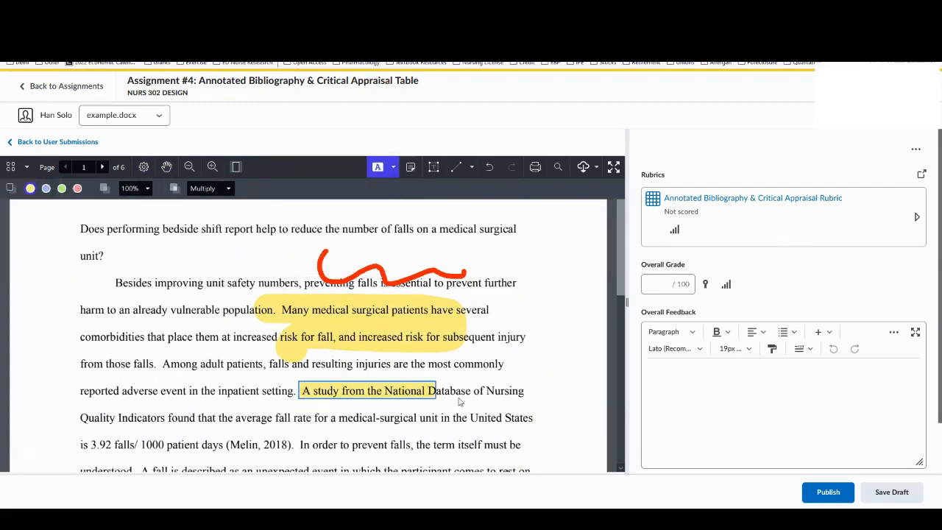
pyautogui.click(394, 167)
pyautogui.moveTo(265, 303)
pyautogui.mouseDown()
pyautogui.moveTo(446, 327)
pyautogui.moveTo(288, 352)
pyautogui.mouseUp()
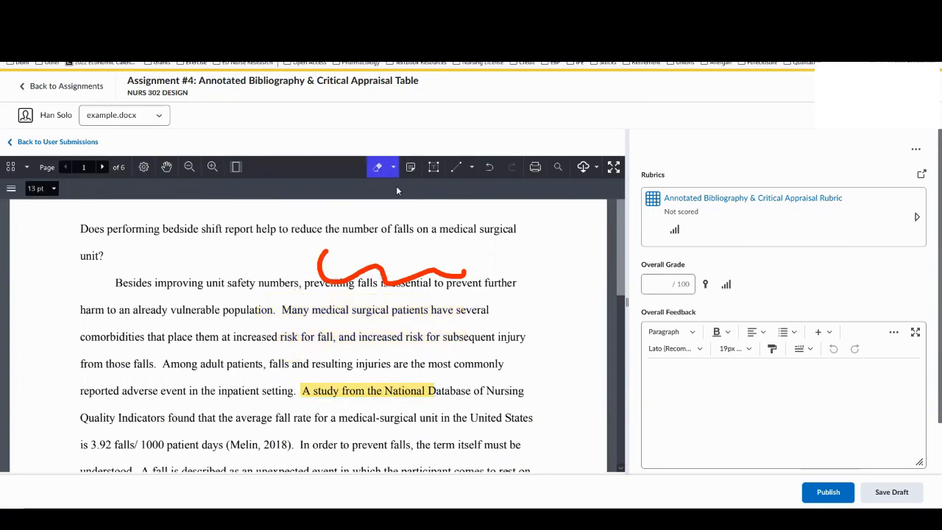
# - View the note annotation options and add the free-text annotation "Look here." beside the first paragraph
pyautogui.click(411, 168)
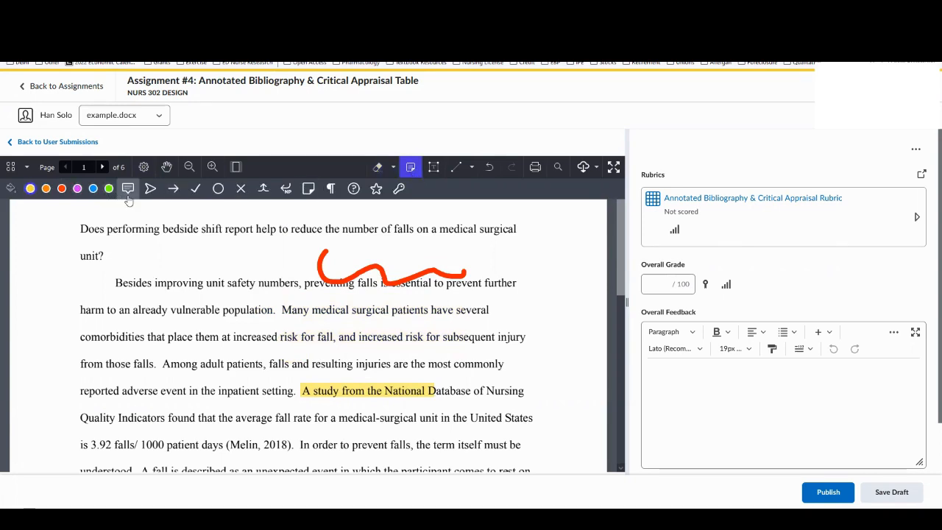
pyautogui.click(433, 167)
pyautogui.click(524, 310)
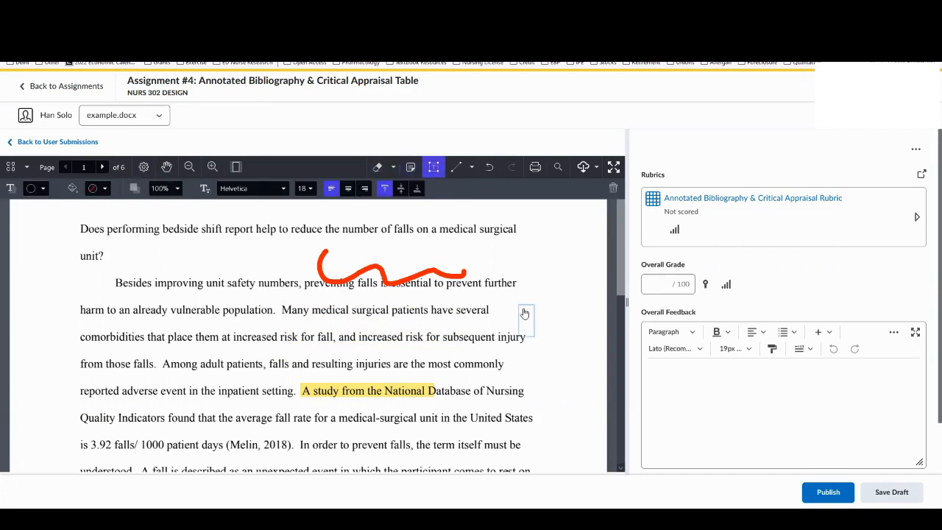
pyautogui.write('Look here.')
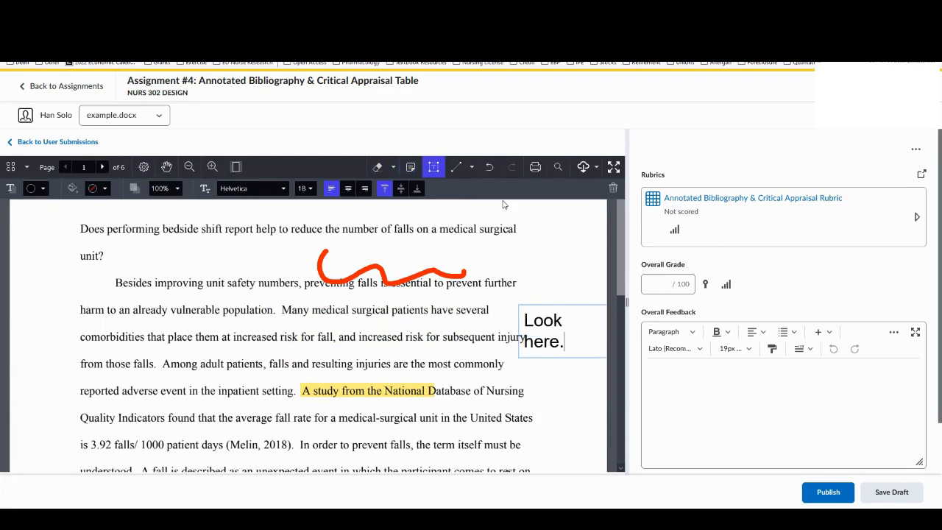
# - Draw a straight blue line across "them at increased risk for fall, and increased" in the first paragraph
pyautogui.click(455, 168)
pyautogui.moveTo(191, 335); pyautogui.dragTo(312, 338)
pyautogui.moveTo(373, 336); pyautogui.dragTo(384, 336)
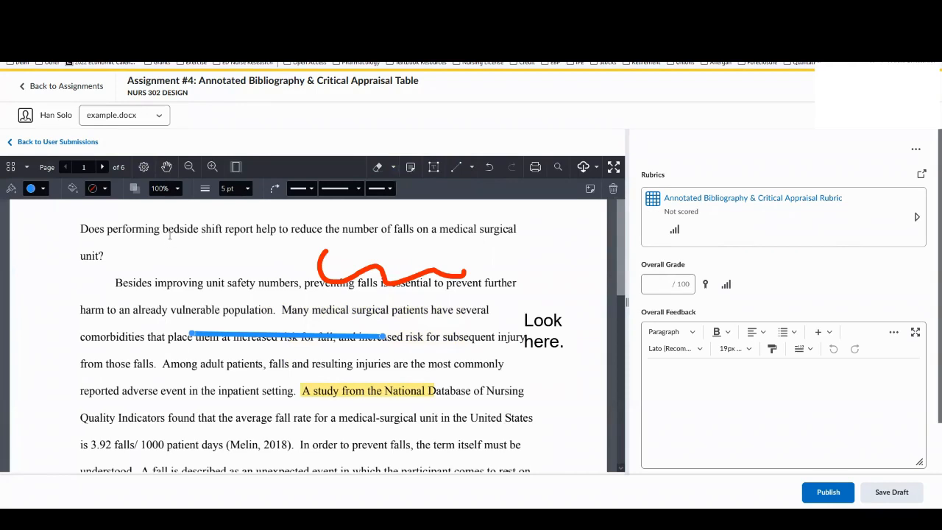
# - Expand the Annotated Bibliography & Critical Appraisal Rubric, mark Follows Instructions, and set its score to 1 out of 3
pyautogui.click(762, 199)
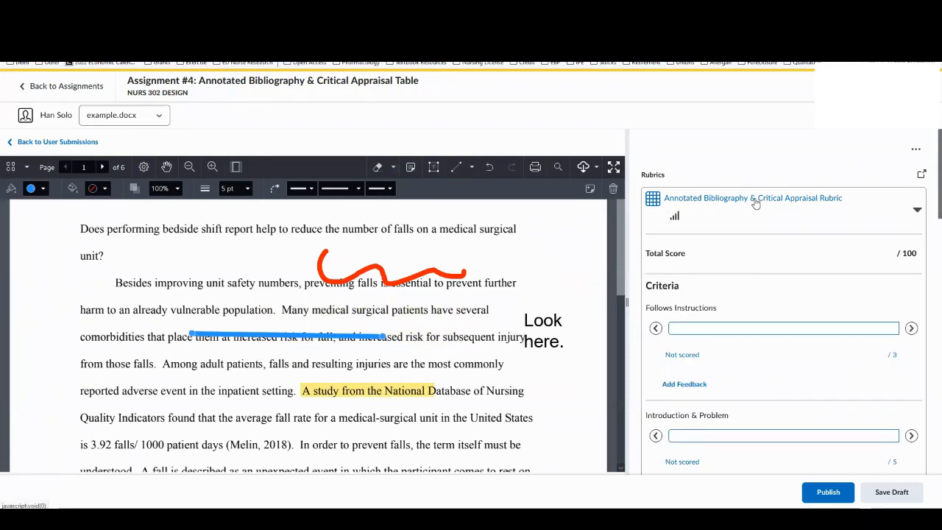
pyautogui.scroll(-2, 760, 239)
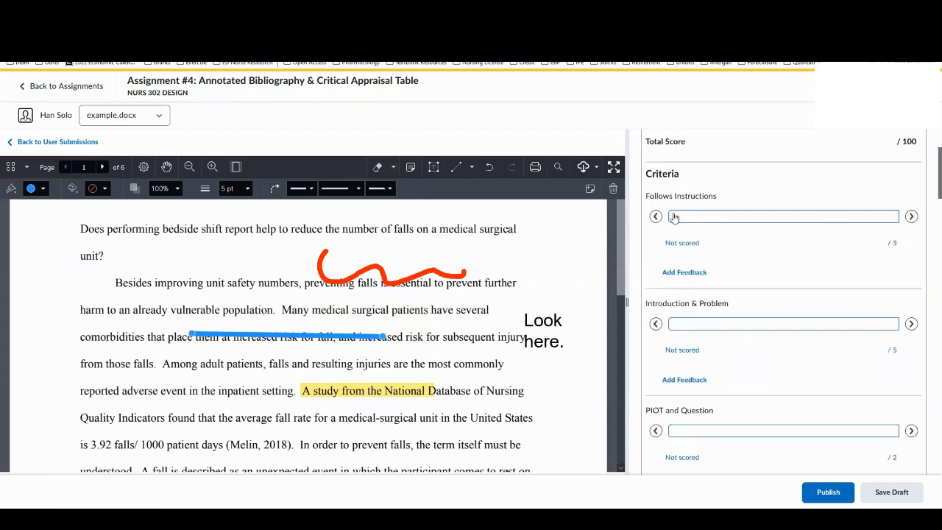
pyautogui.click(681, 219)
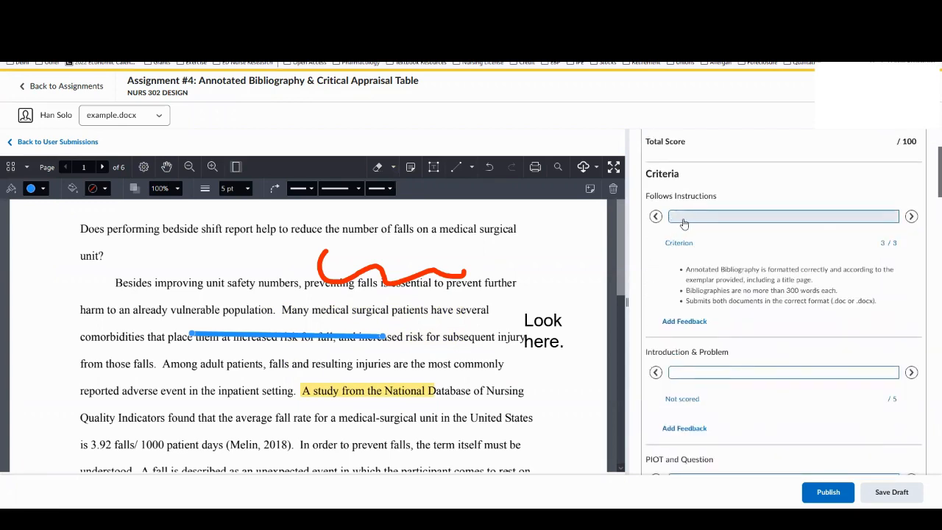
pyautogui.click(820, 217)
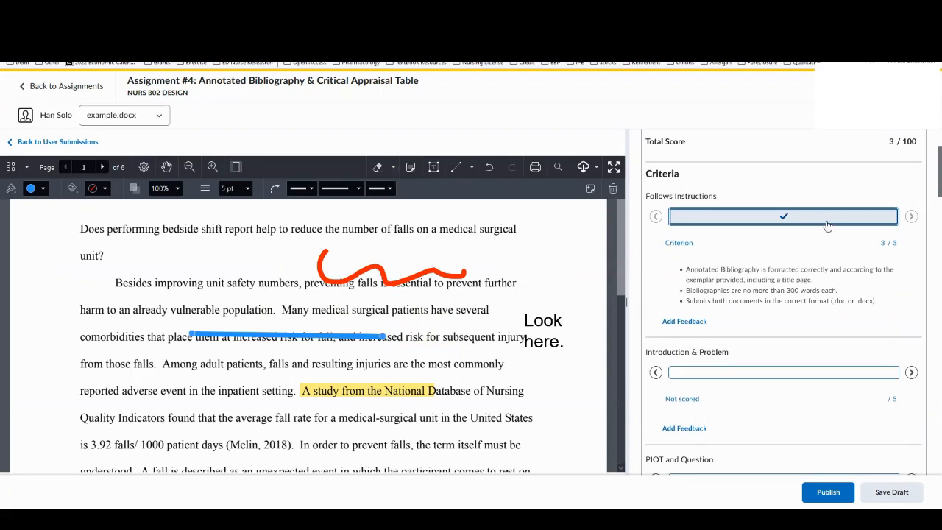
pyautogui.click(878, 248)
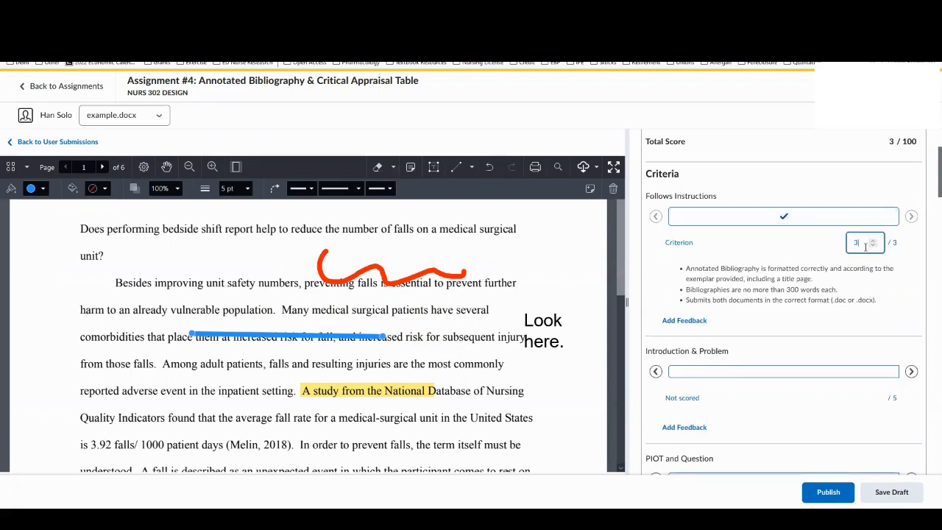
pyautogui.click(875, 245)
pyautogui.click(864, 266)
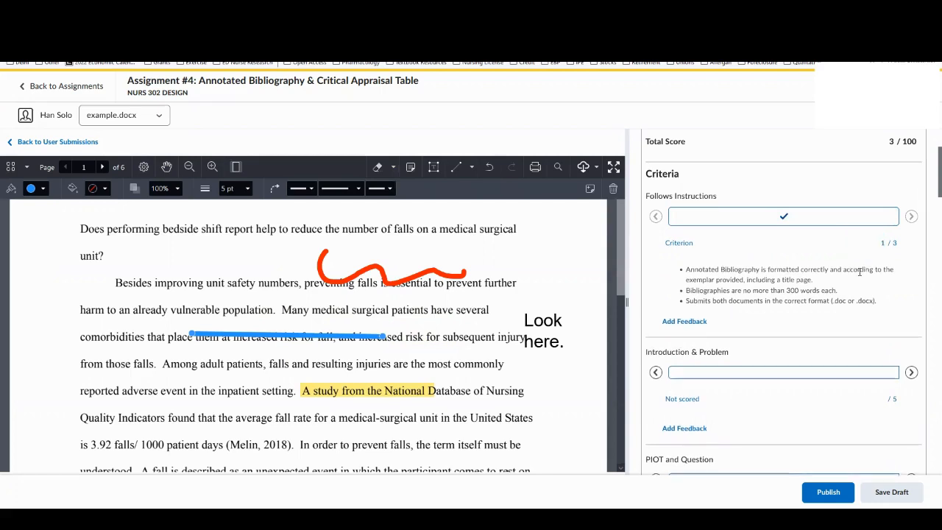
# - Score the Introduction & Problem criterion and the remaining rubric criteria, giving APA/Grammar 10 out of 10
pyautogui.scroll(-1, 807, 351)
pyautogui.click(793, 320)
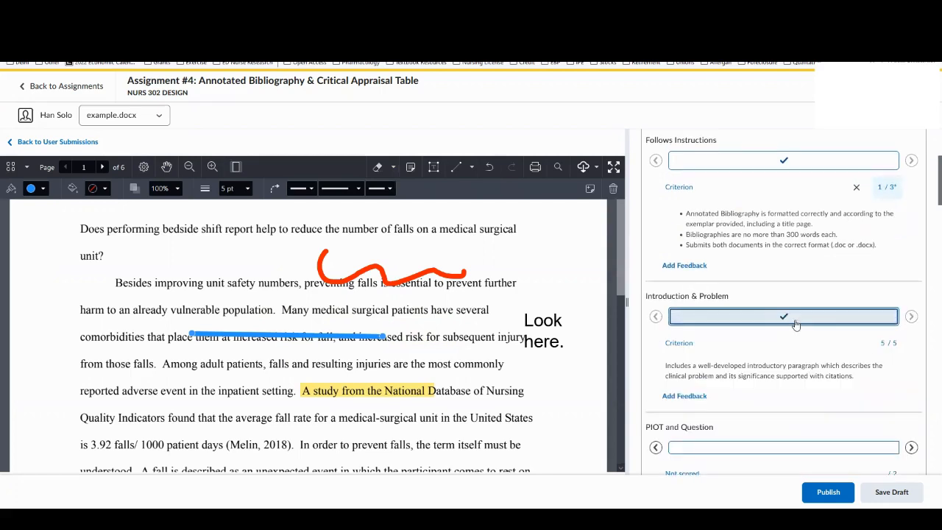
pyautogui.click(880, 343)
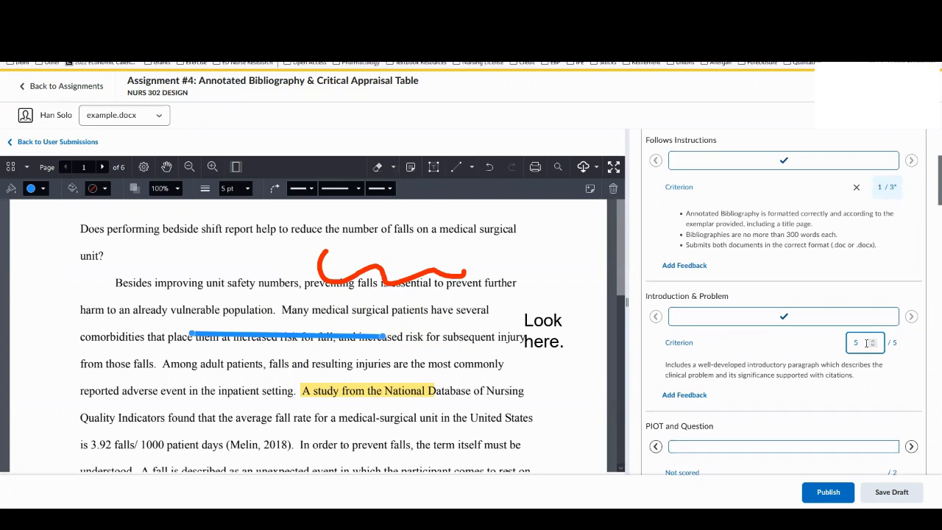
pyautogui.click(873, 345)
pyautogui.scroll(-2, 883, 353)
pyautogui.click(892, 362)
pyautogui.scroll(-5, 780, 346)
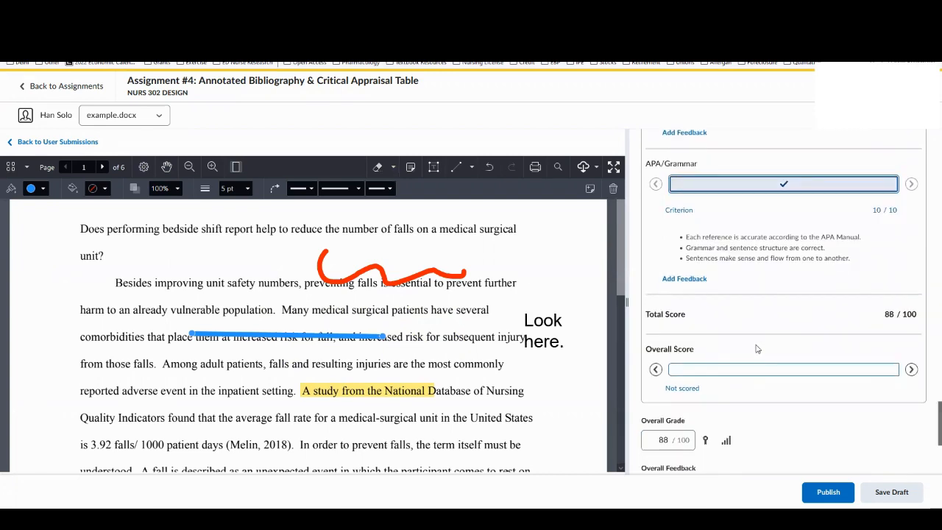
# - Open the feedback field for the 20-point criterion above APA/Grammar and close it without entering feedback
pyautogui.scroll(2, 766, 361)
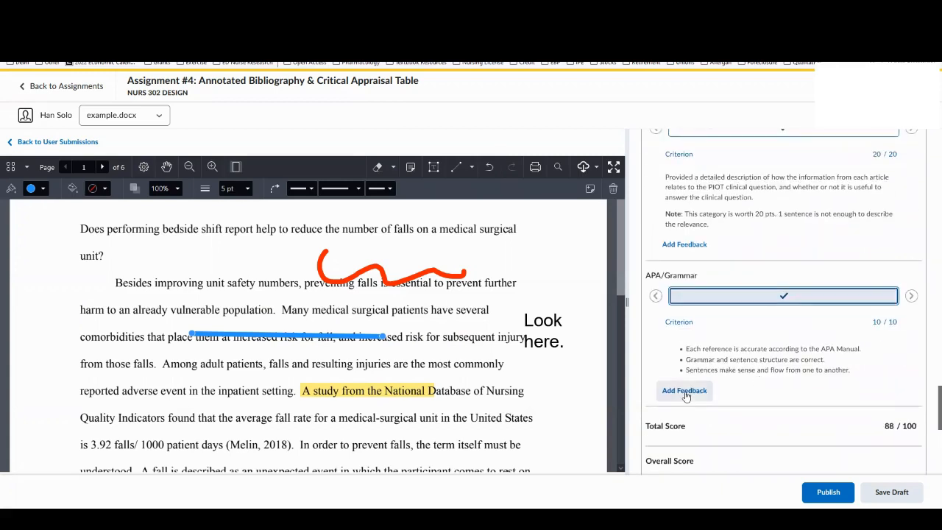
pyautogui.click(682, 246)
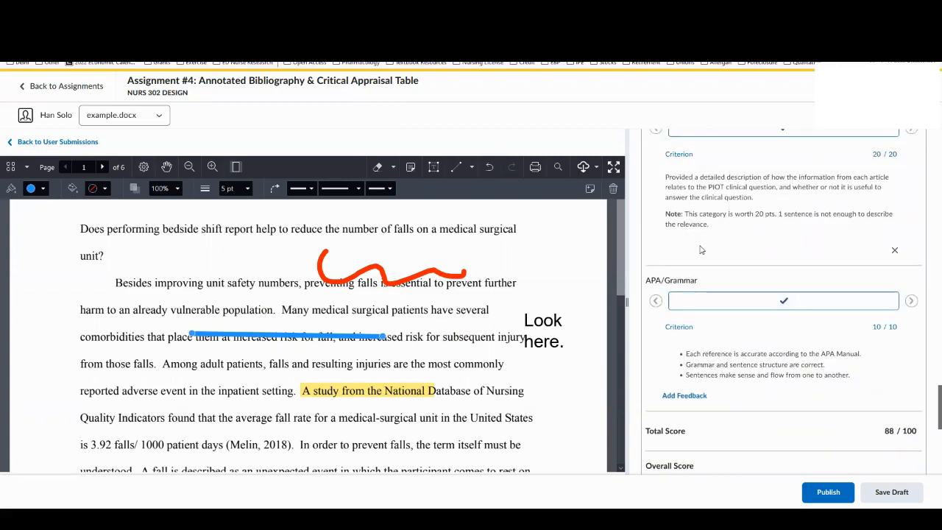
pyautogui.click(896, 251)
# - Select the rubric's Overall Score level and set the Overall Grade to 80 out of 100
pyautogui.scroll(-4, 749, 310)
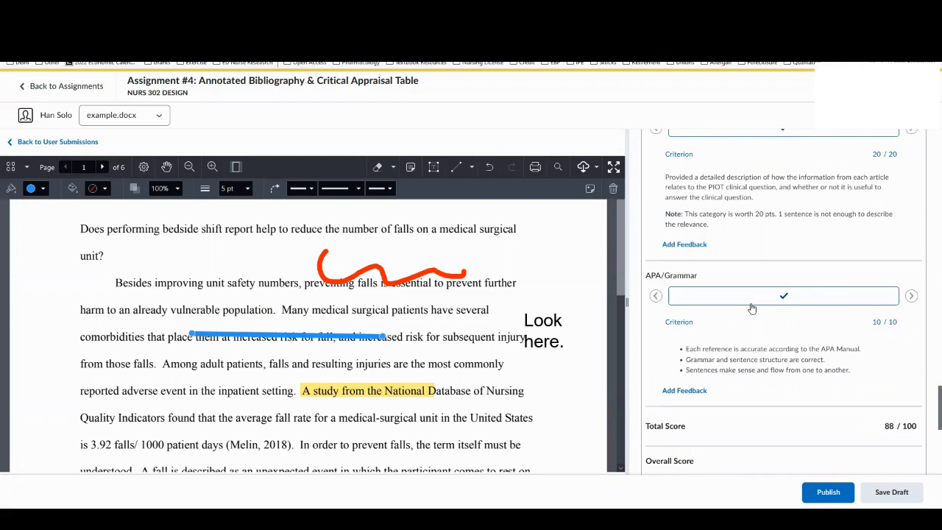
pyautogui.scroll(-1, 749, 314)
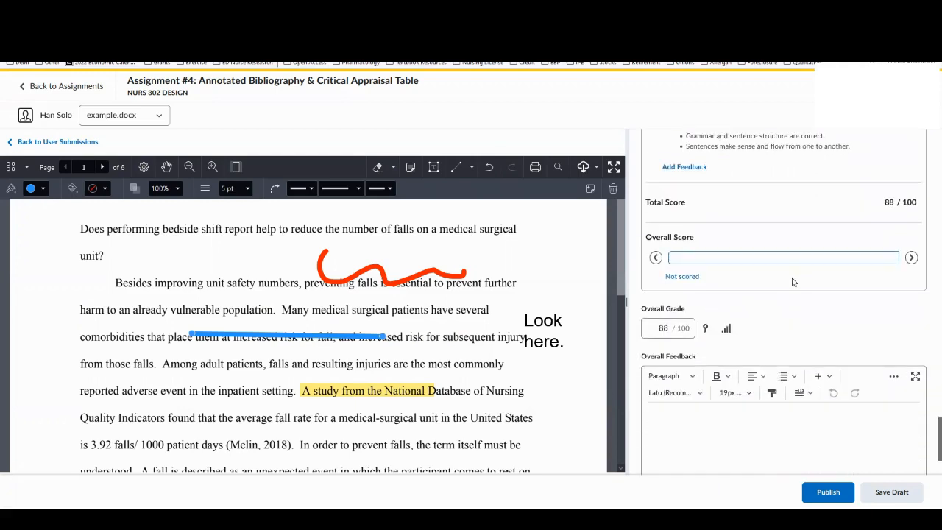
pyautogui.click(771, 261)
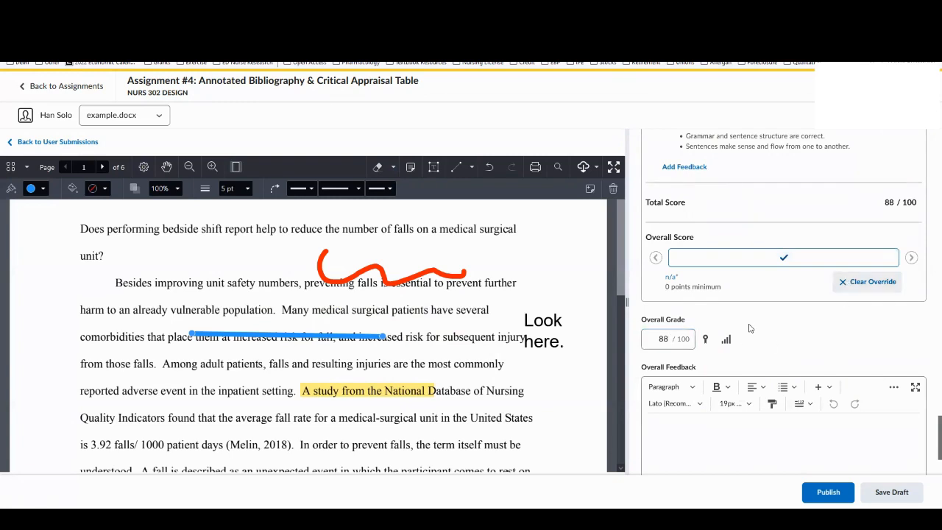
pyautogui.doubleClick(676, 340)
pyautogui.write('8')
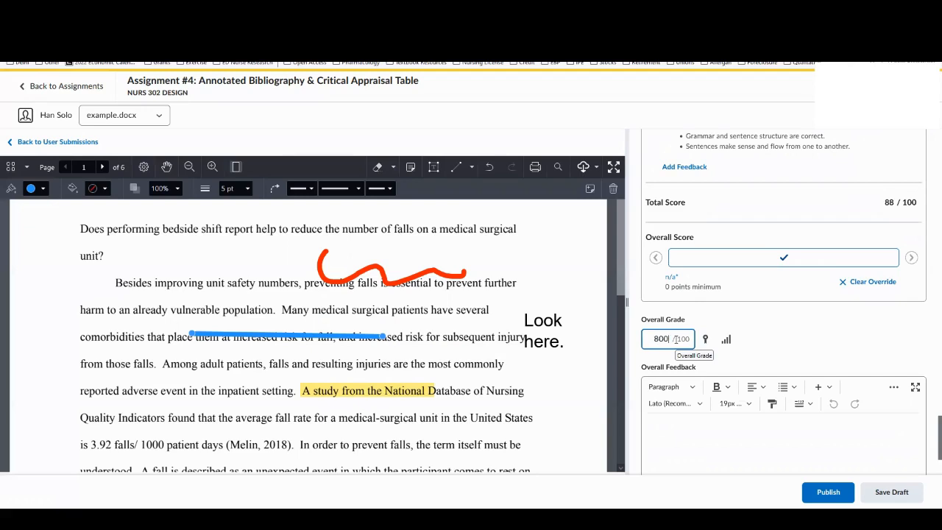
pyautogui.click(789, 332)
# - Place the cursor in the Overall Feedback box and view the attachment and recording options below it
pyautogui.scroll(-1, 691, 390)
pyautogui.click(684, 387)
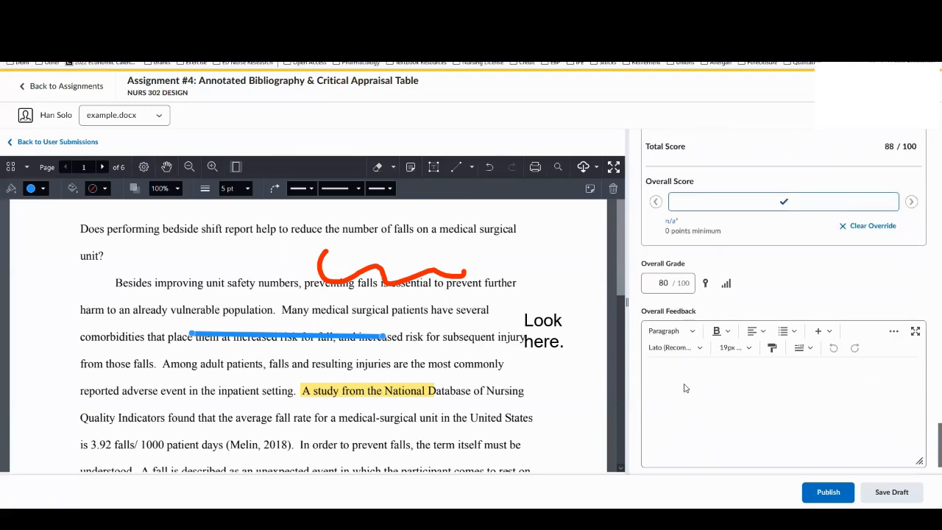
pyautogui.scroll(-1, 686, 390)
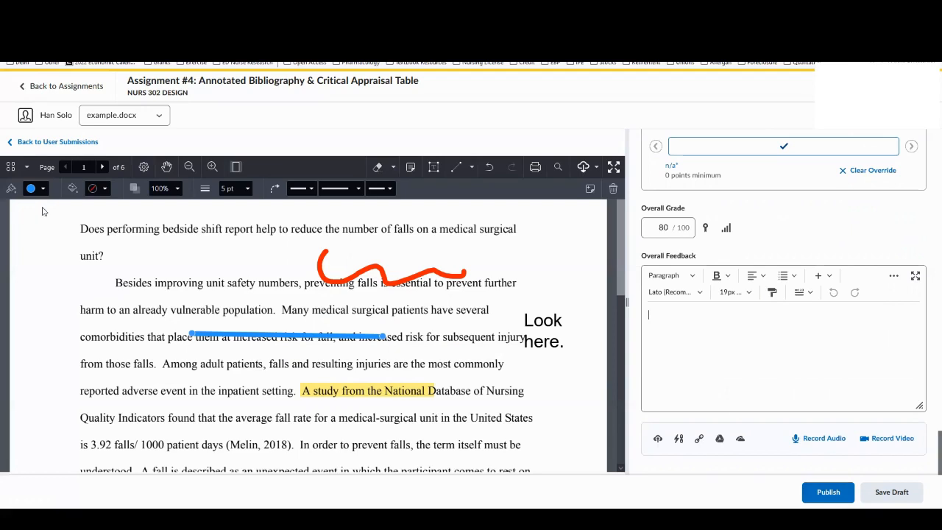
# - Leave the evaluation, discard the unsaved changes, and return to the Assignments list
pyautogui.click(59, 87)
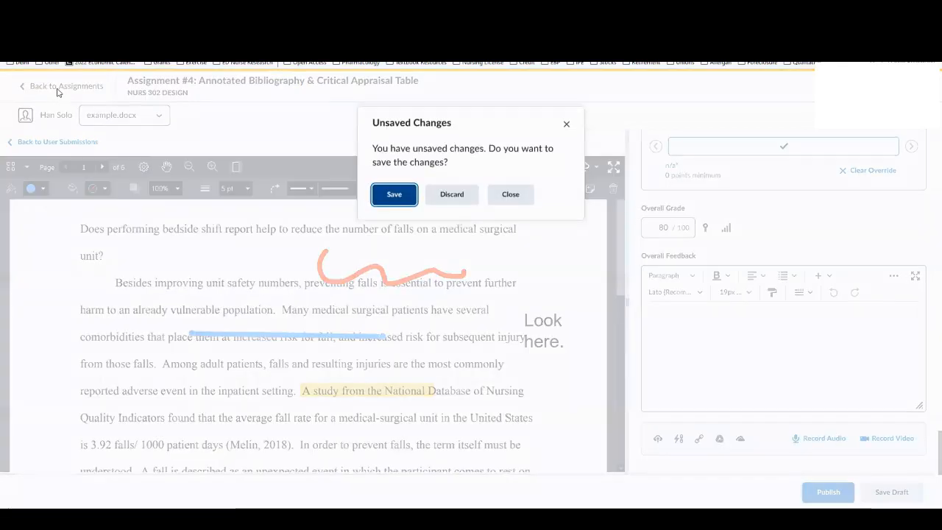
pyautogui.click(449, 192)
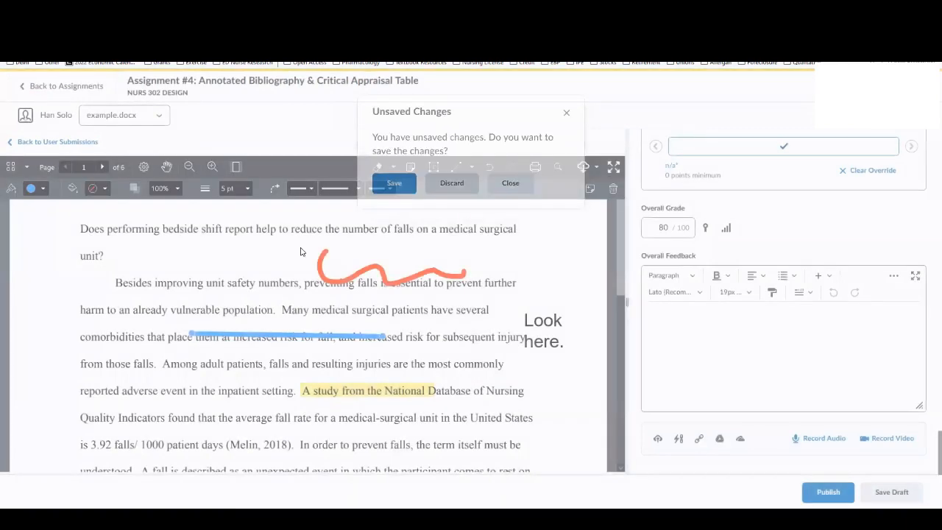
pyautogui.click(65, 88)
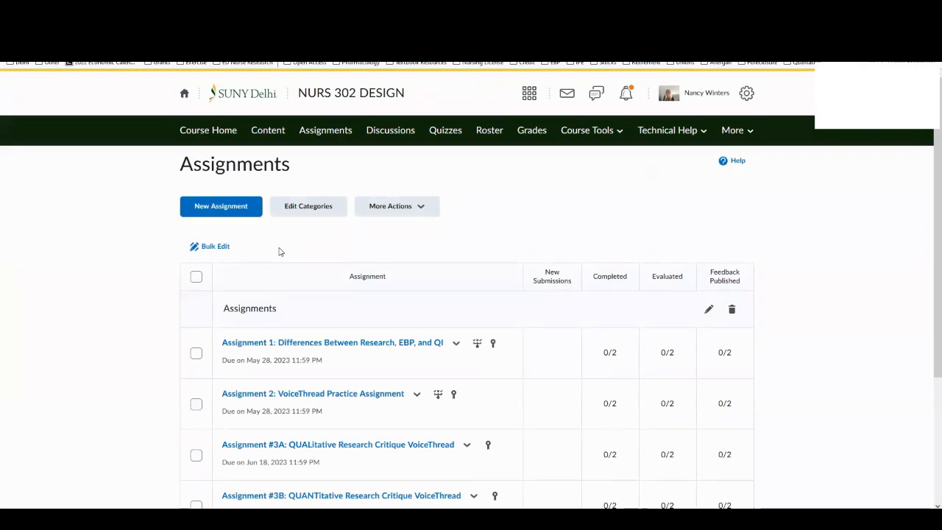
# - Open the submissions page of Assignment #4: Annotated Bibliography & Critical Appraisal Table
pyautogui.scroll(-3, 408, 298)
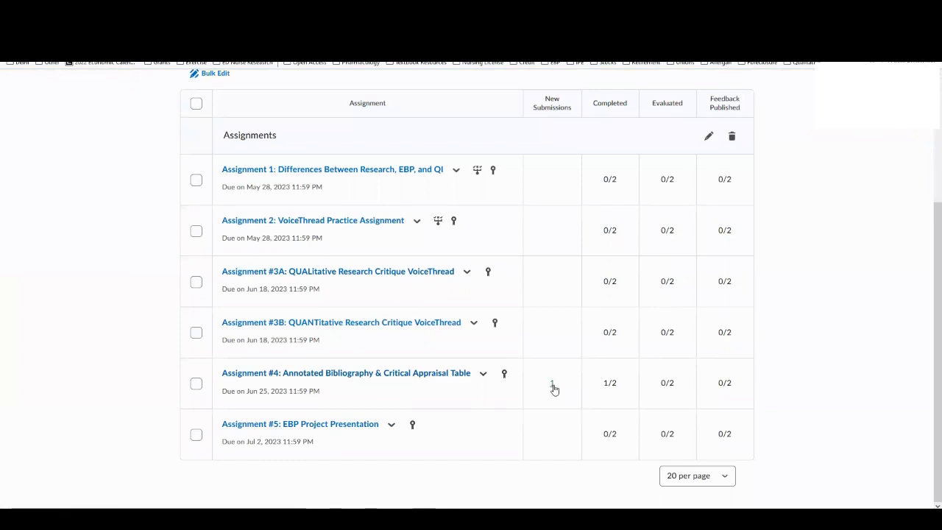
pyautogui.click(347, 380)
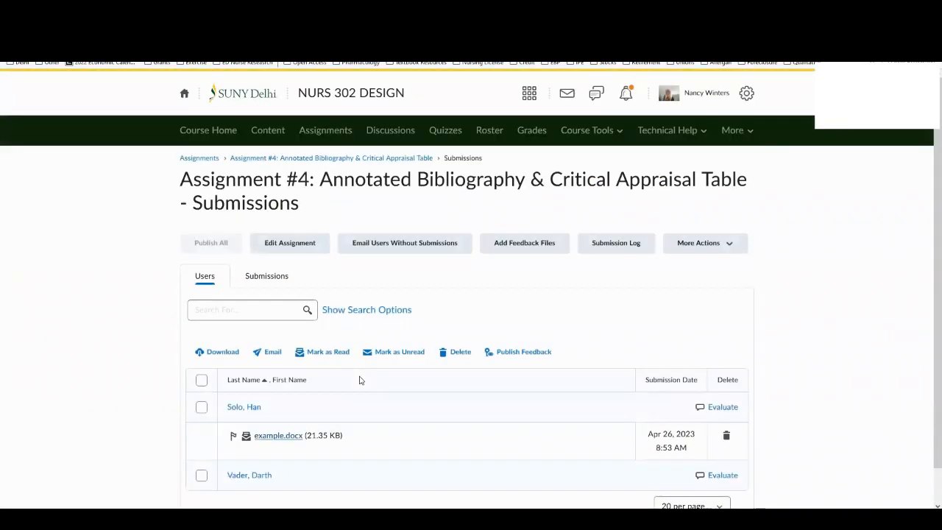
pyautogui.scroll(-1, 368, 376)
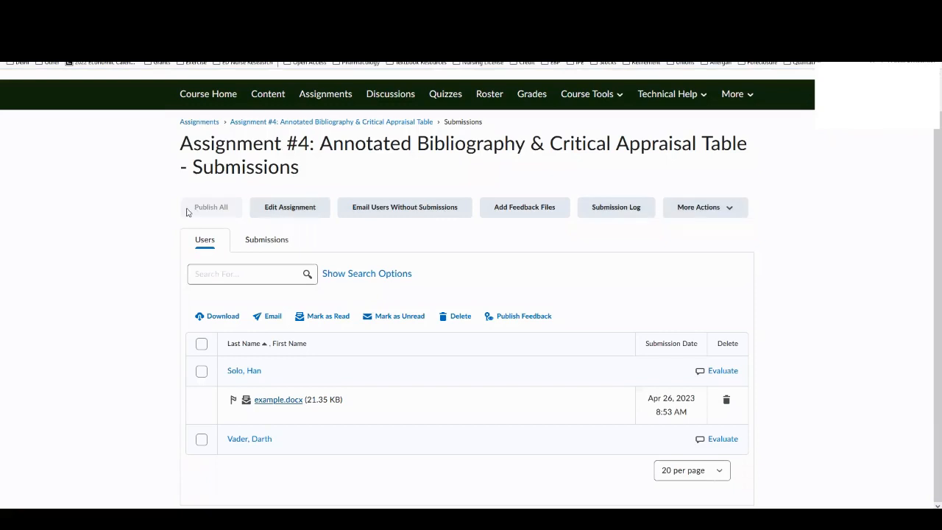
# - Start an email to users without submissions reading "I noticed that you have not yet submitted your Week 2 assignment. Per the syllabus,"
pyautogui.click(412, 213)
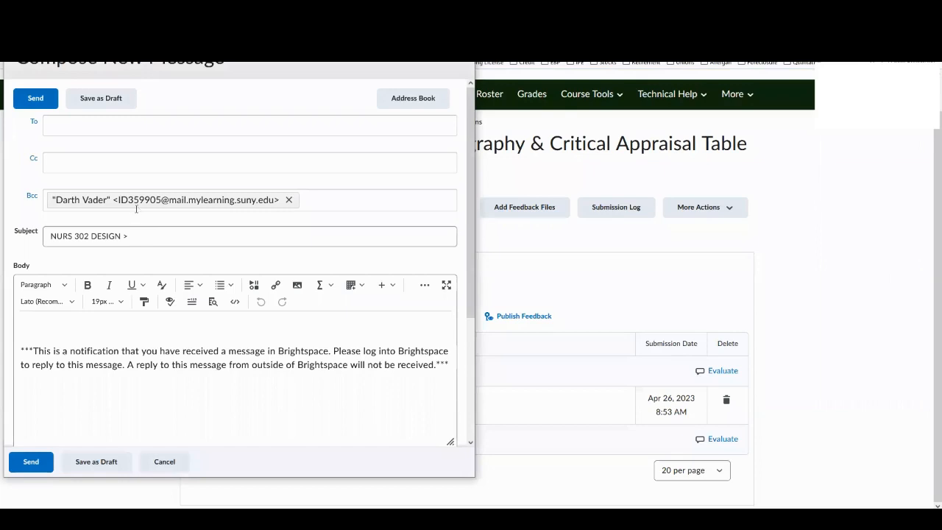
pyautogui.click(28, 321)
pyautogui.write('I noticed that yo uhav')
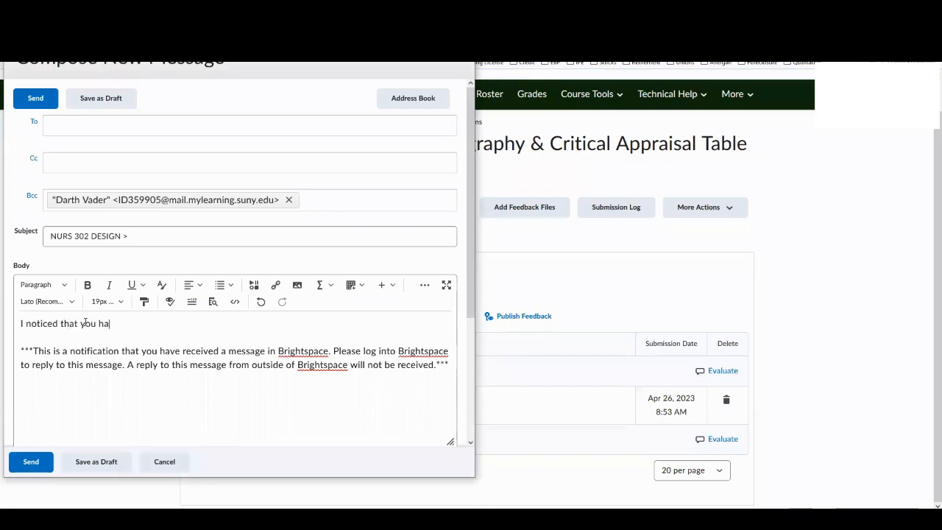
pyautogui.write('ve o')
pyautogui.press('BackSpace')
pyautogui.write('not yet submitted your')
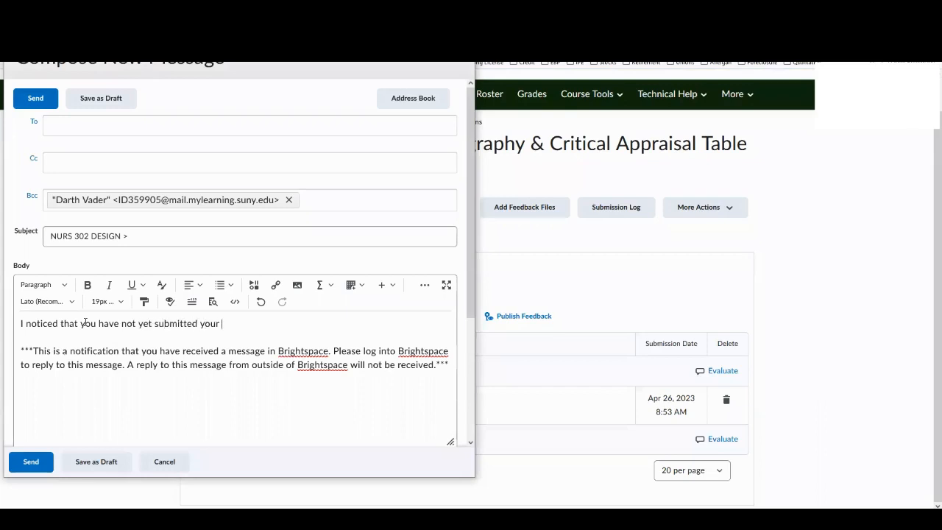
pyautogui.write(' Week 2 assignment.  Per the syllabus.')
# - Finish the email with "I will deduct 5% for each day of lateness. Please submit ASAP to avoid further deductions for lateness." and cancel the message
pyautogui.write(' I will deduct 5% for each c')
pyautogui.write('ay')
pyautogui.press('BackSpace')
pyautogui.press('BackSpace')
pyautogui.press('BackSpace')
pyautogui.write('day of lateness.  Please submit ASAP to avoid further deductions for lateness.')
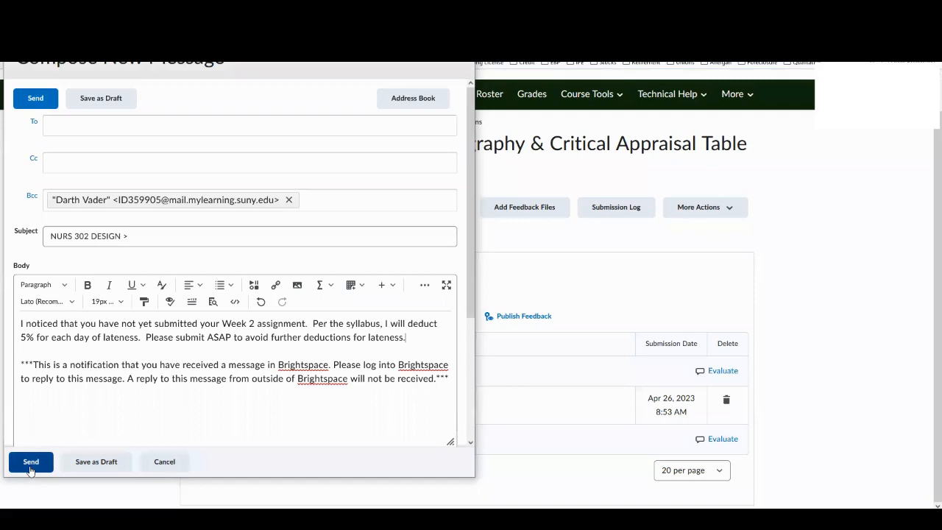
pyautogui.click(165, 463)
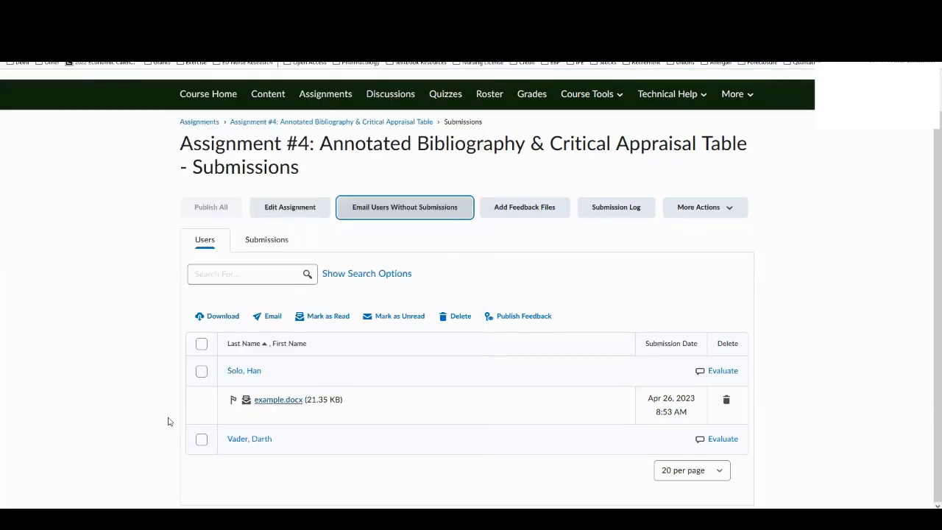
# - View Assignment #4's submission log and filter it to Started events
pyautogui.click(622, 213)
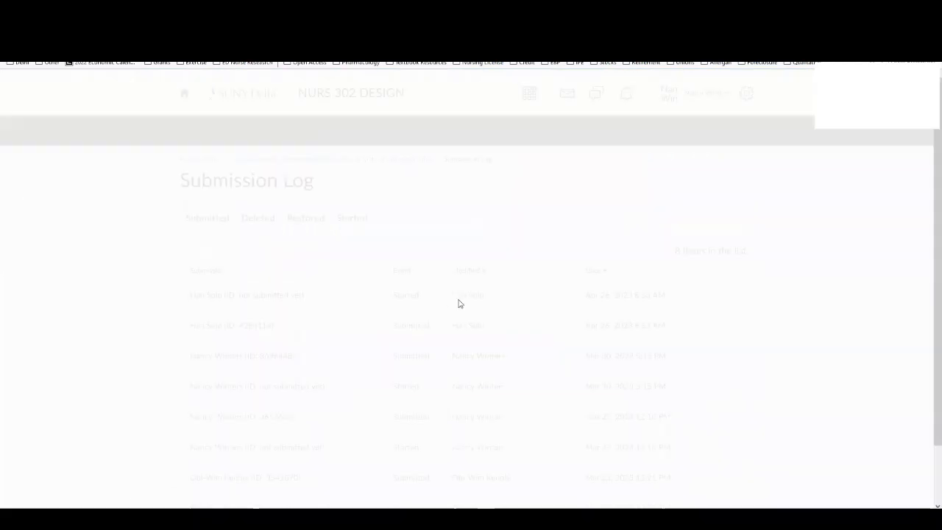
pyautogui.scroll(-1, 501, 317)
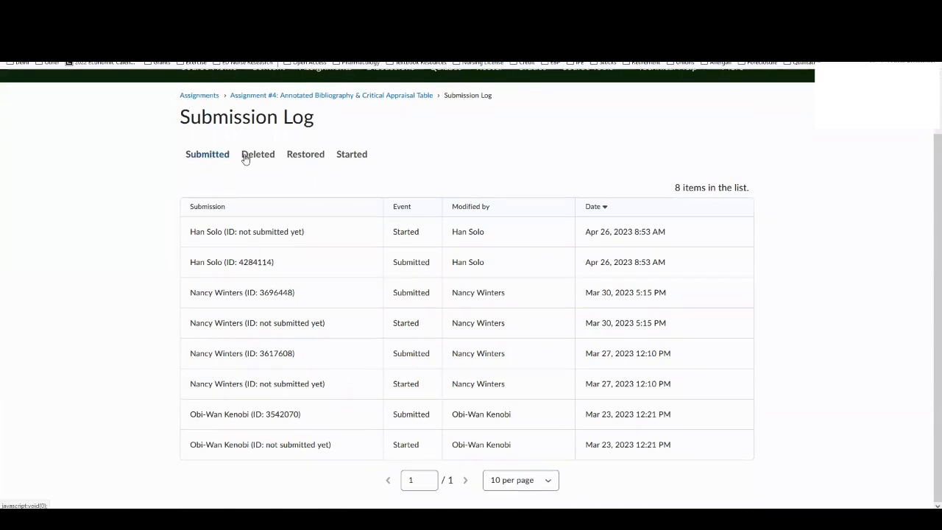
pyautogui.click(351, 156)
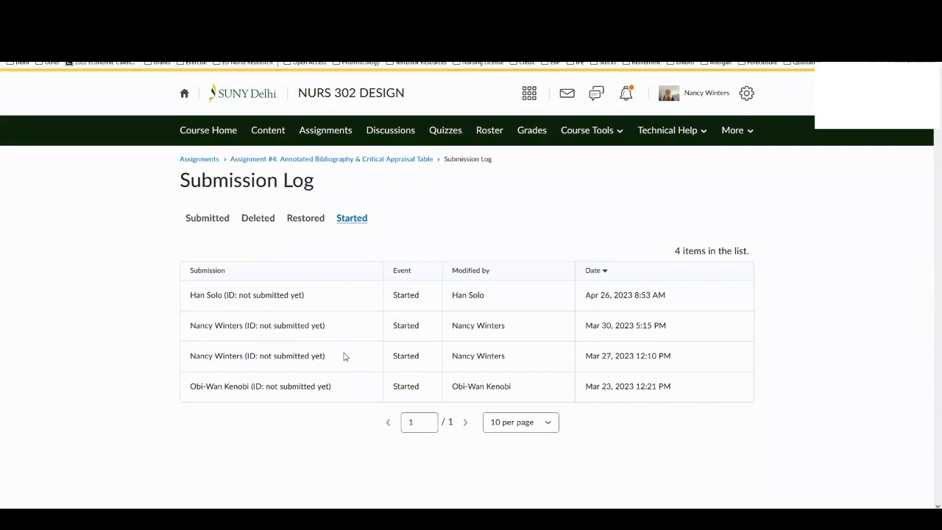
# - Return to Assignment #4's submissions page and view its list organized by submission instead of by user
pyautogui.click(307, 162)
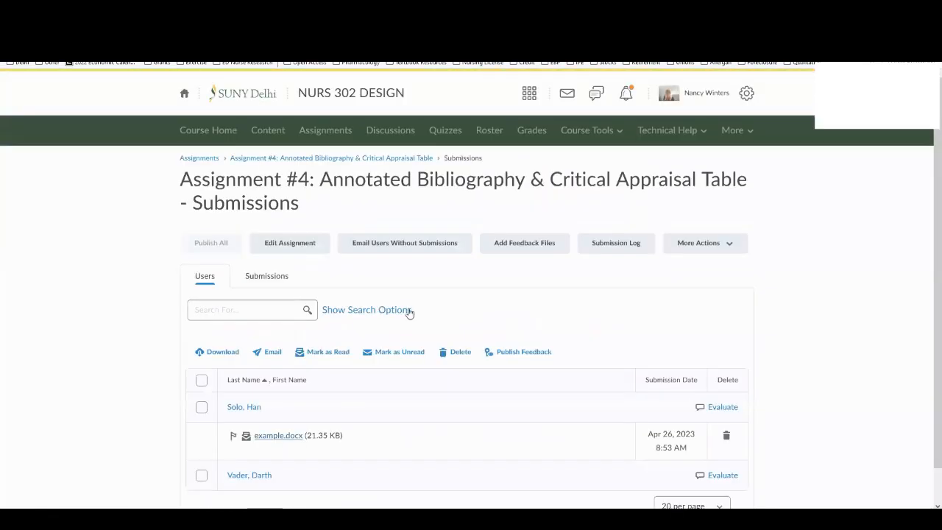
pyautogui.scroll(-1, 409, 315)
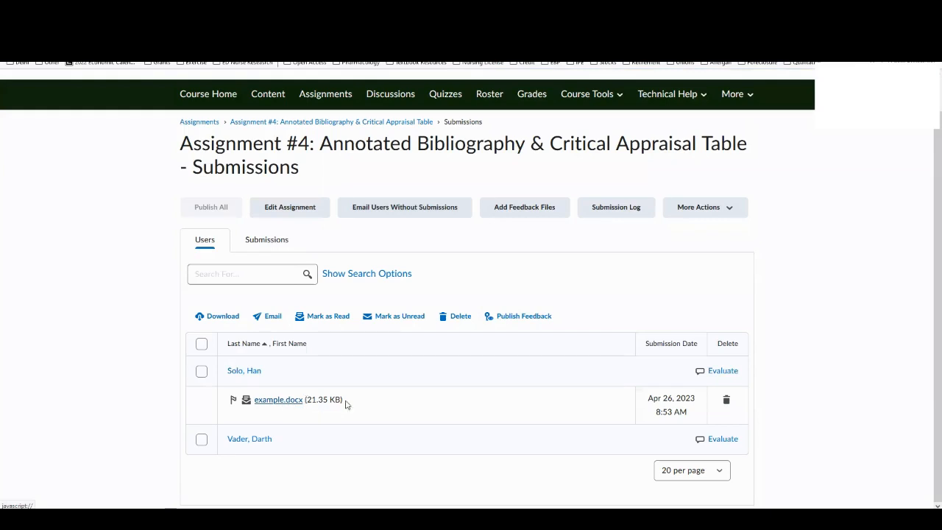
pyautogui.click(258, 245)
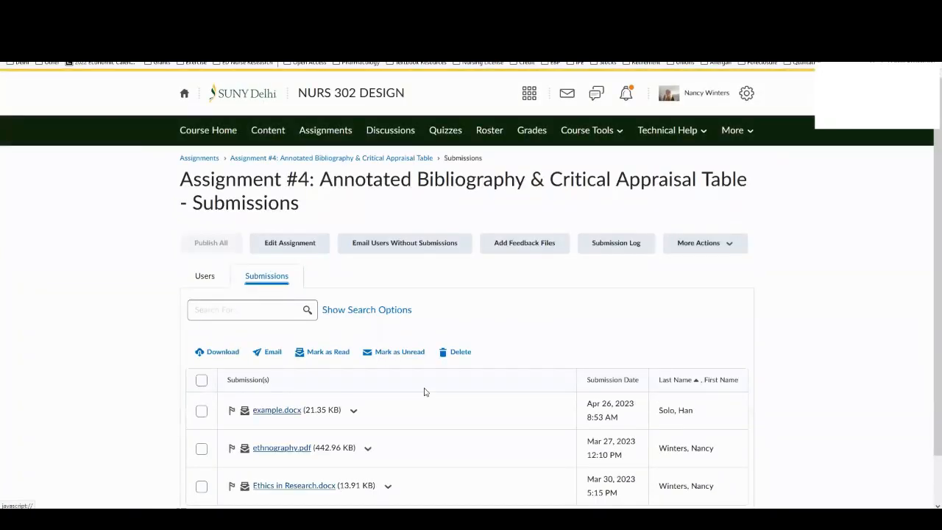
pyautogui.scroll(-1, 424, 391)
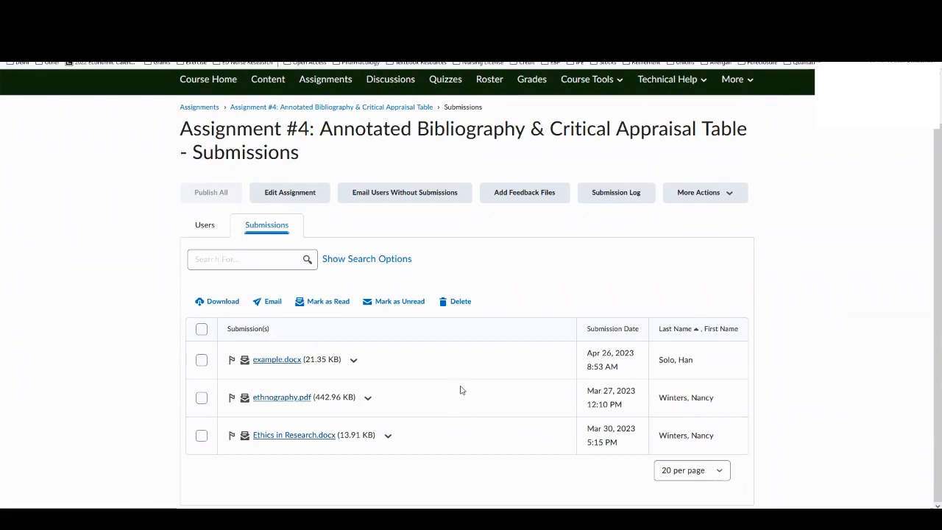
# - View the course's grade entry list and select the first student's score field for Assignment 1: Differences Between Research EBP and QI
pyautogui.scroll(1, 460, 389)
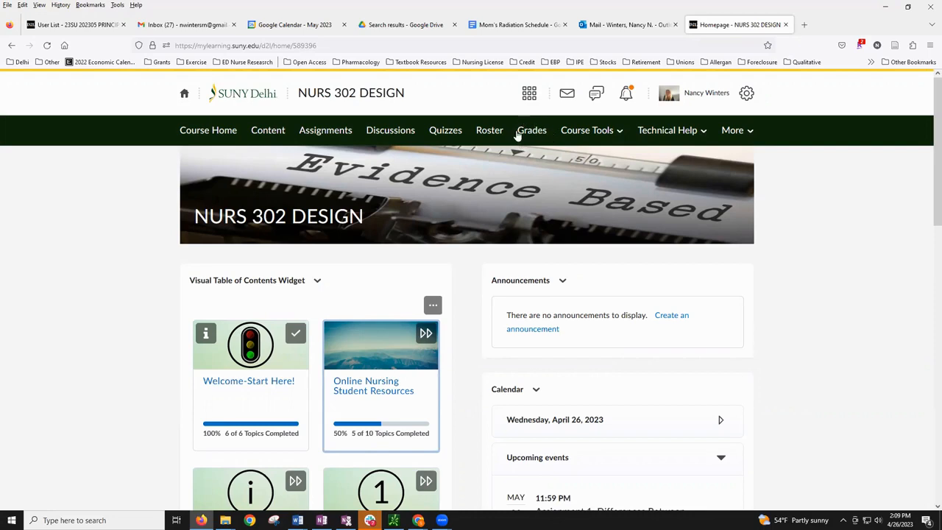
pyautogui.click(532, 132)
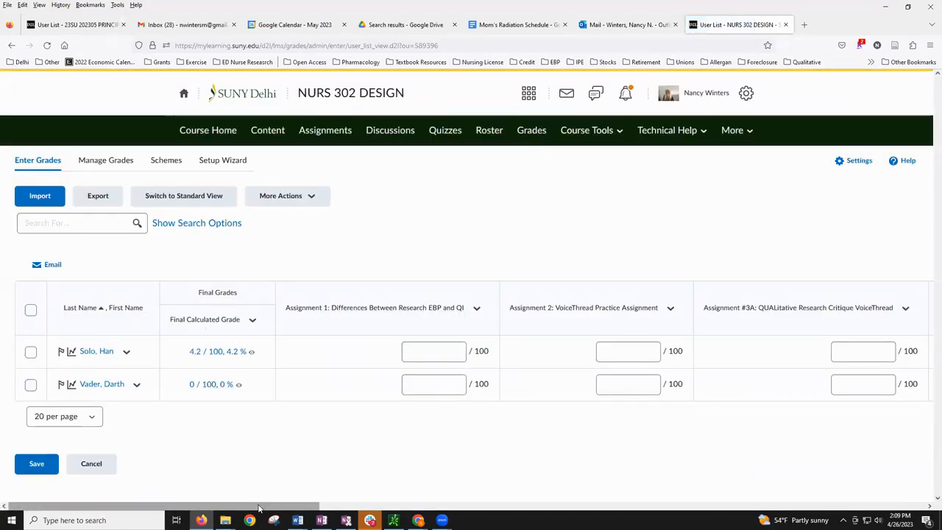
pyautogui.moveTo(276, 508); pyautogui.dragTo(206, 508)
pyautogui.click(410, 346)
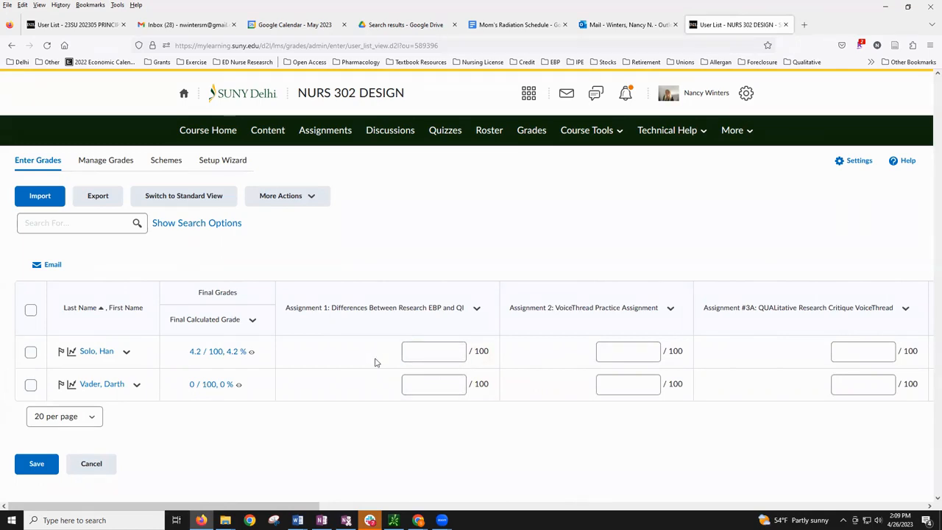
pyautogui.click(424, 356)
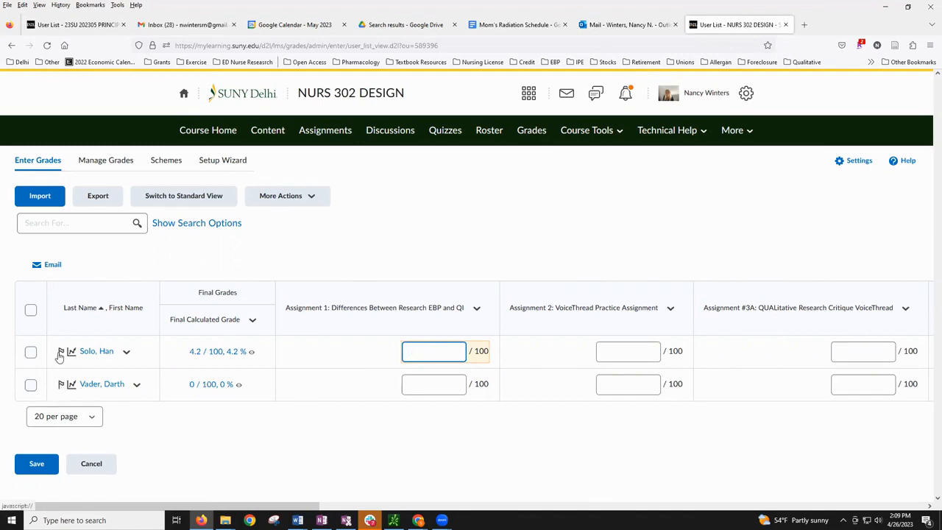
pyautogui.click(65, 403)
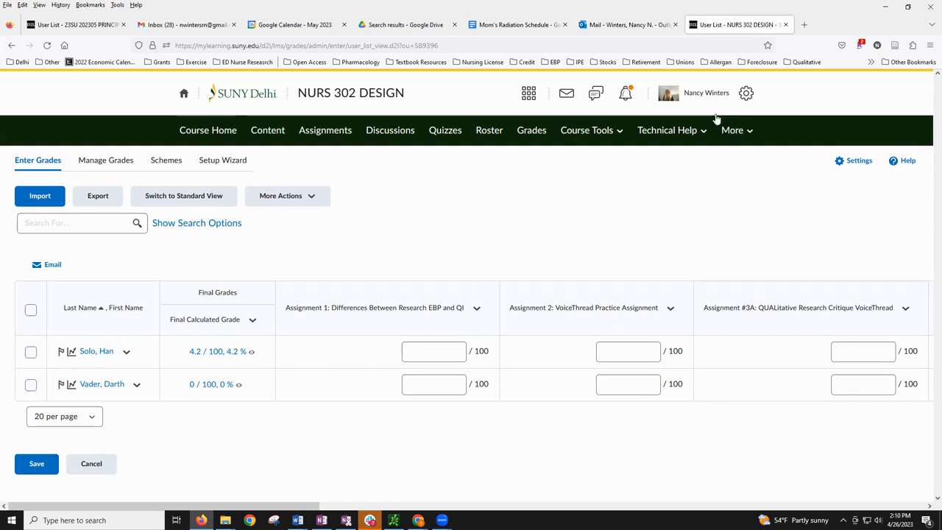
# - Toggle the instant email notifications for updated announcements and new announcements, save the settings and return to the course home page
pyautogui.click(703, 95)
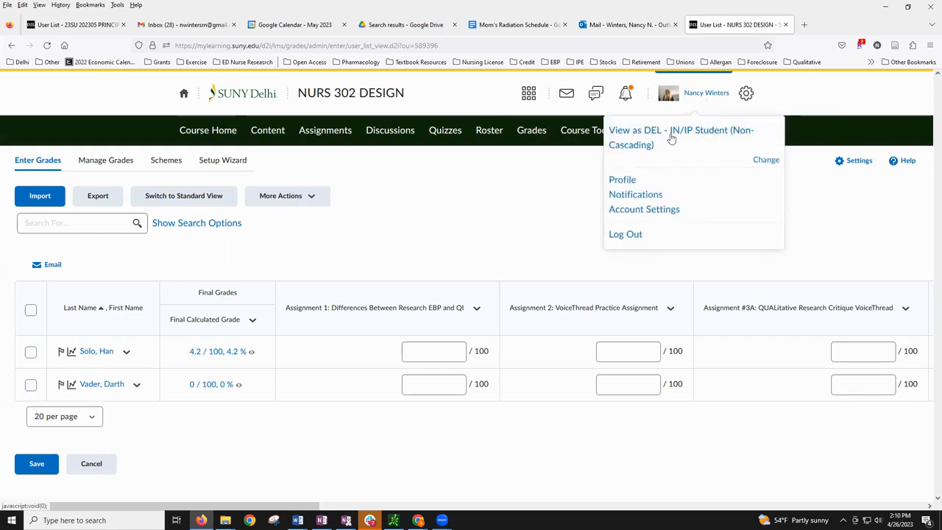
pyautogui.click(630, 196)
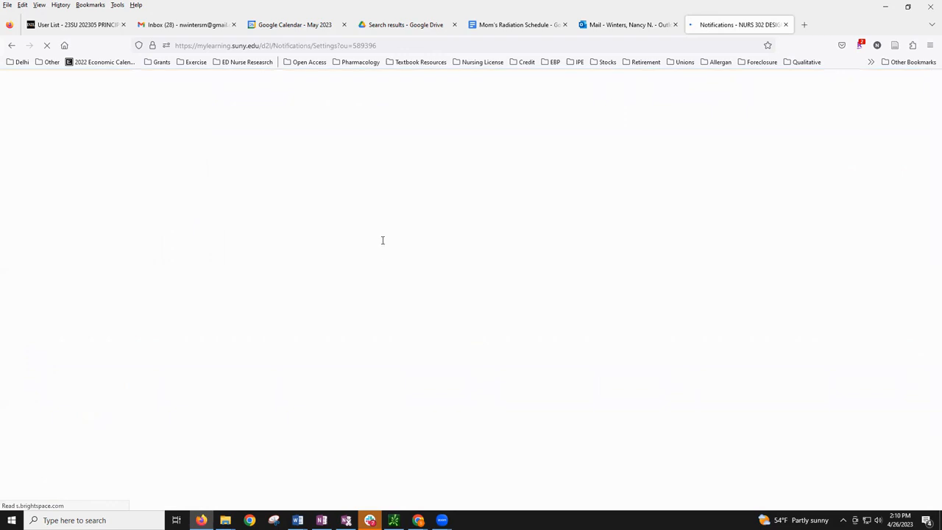
pyautogui.scroll(-6, 416, 250)
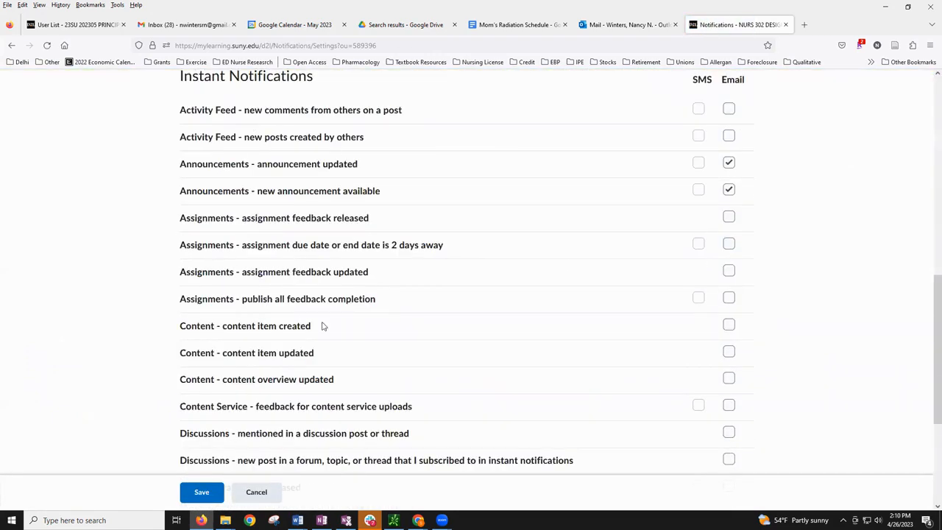
pyautogui.scroll(1, 626, 178)
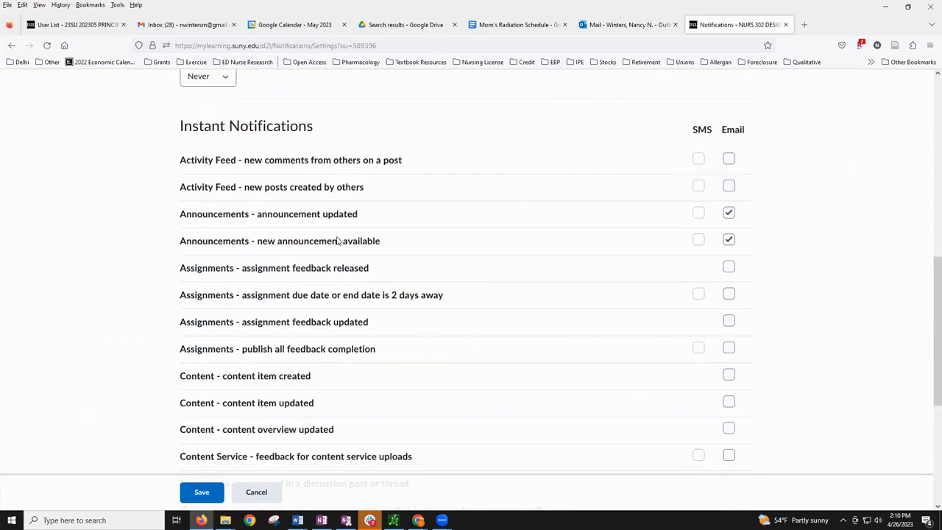
pyautogui.click(728, 212)
pyautogui.click(728, 240)
pyautogui.click(199, 495)
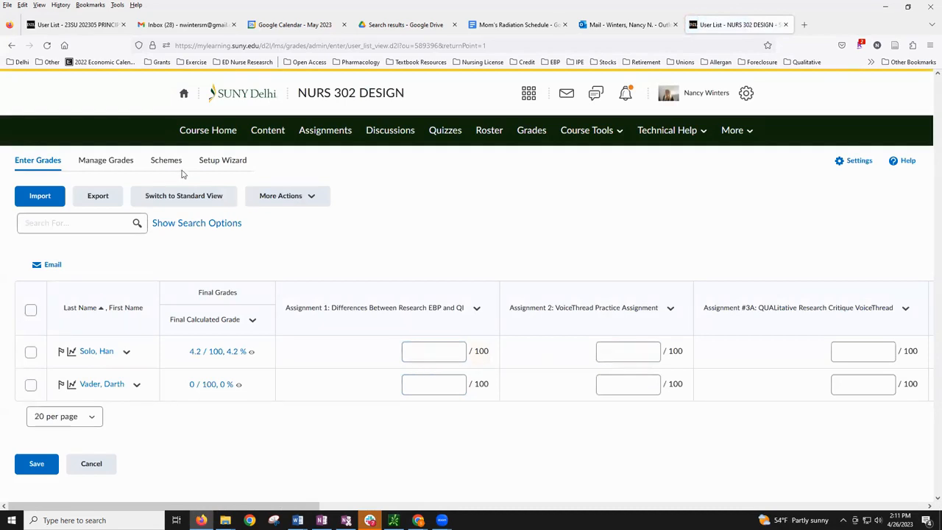
pyautogui.click(207, 132)
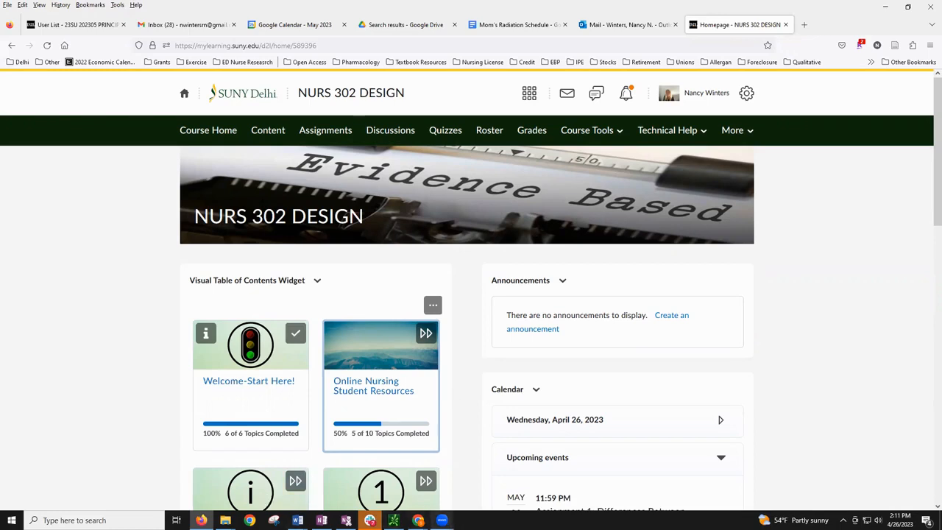
pyautogui.moveTo(441, 520)
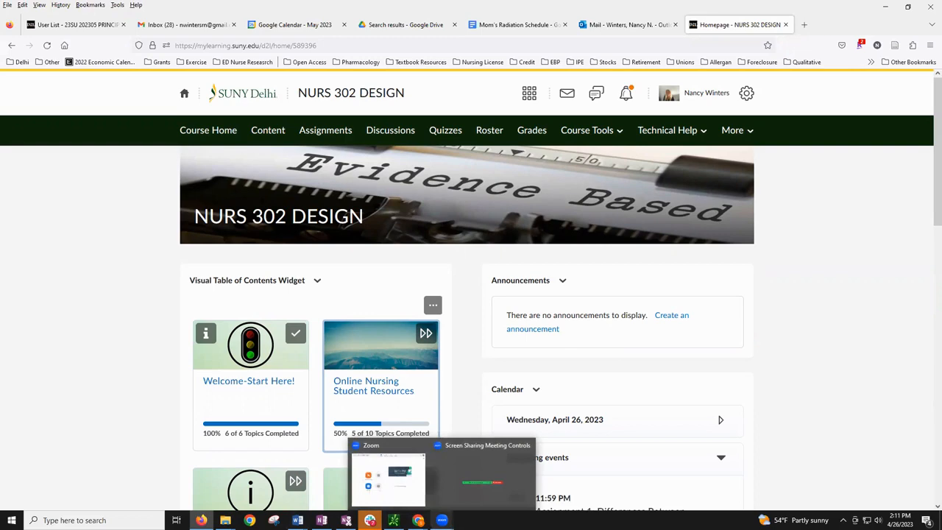